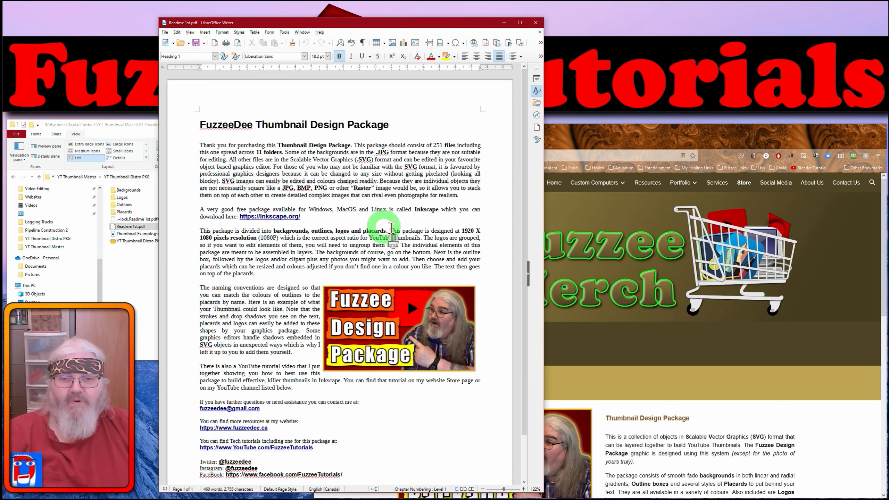
Step: Read the rest of the Readme 1st.pdf document and close it
scroll(395, 220, "down", 2)
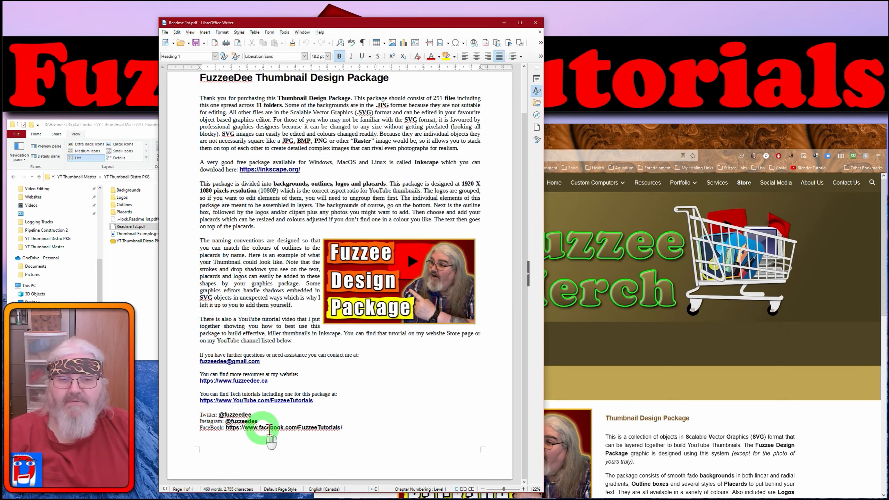
key("alt+F4")
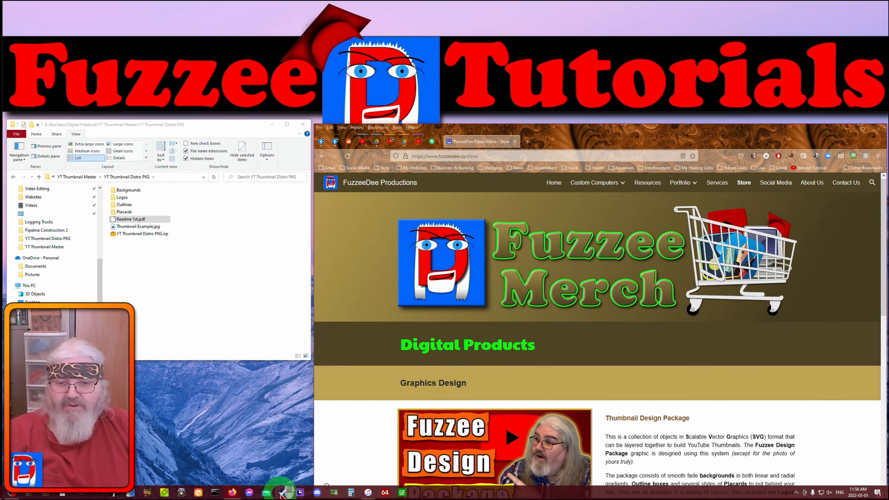
Step: In Inkscape, set the document's custom page size to 1920 px wide by 1080 px high
mouse_move(232, 495)
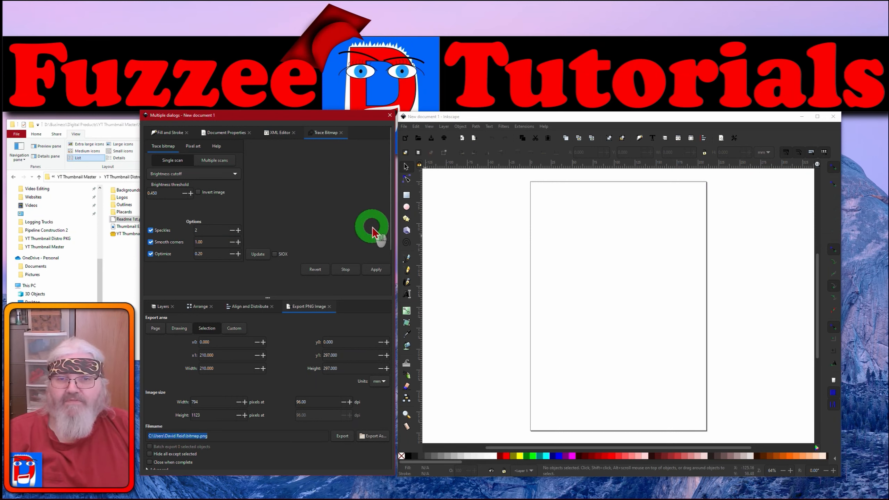
left_click(228, 134)
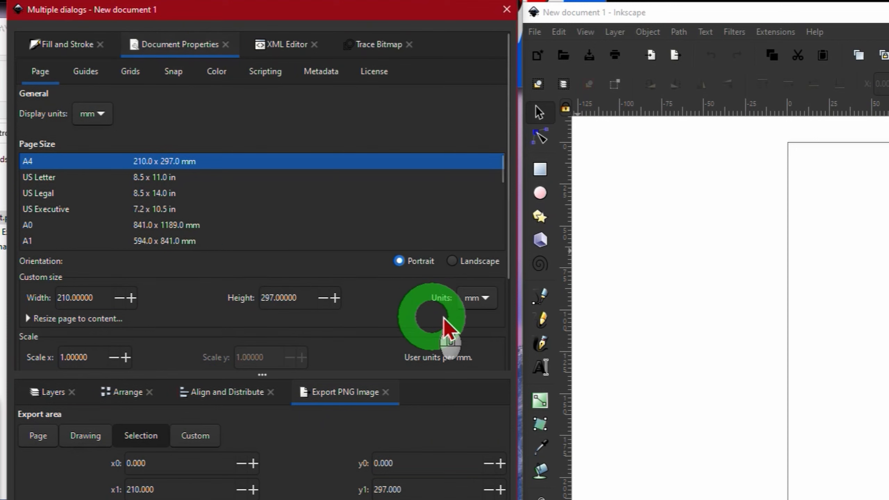
left_click(483, 298)
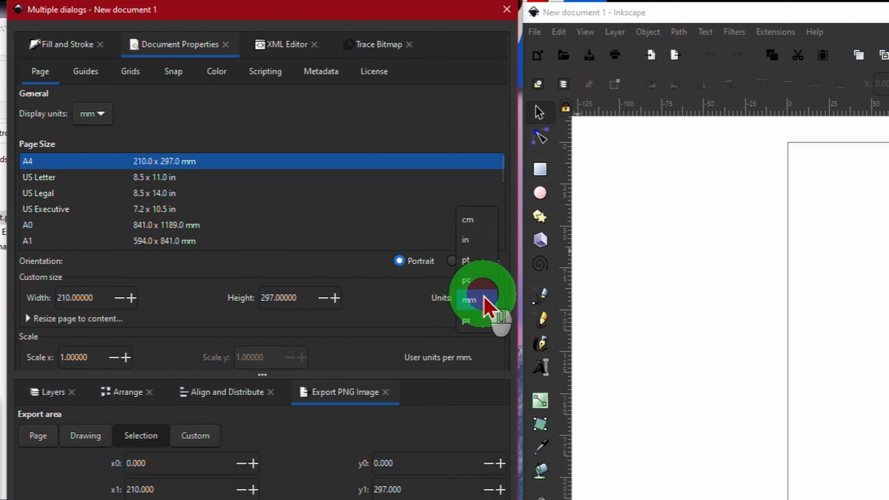
left_click(470, 320)
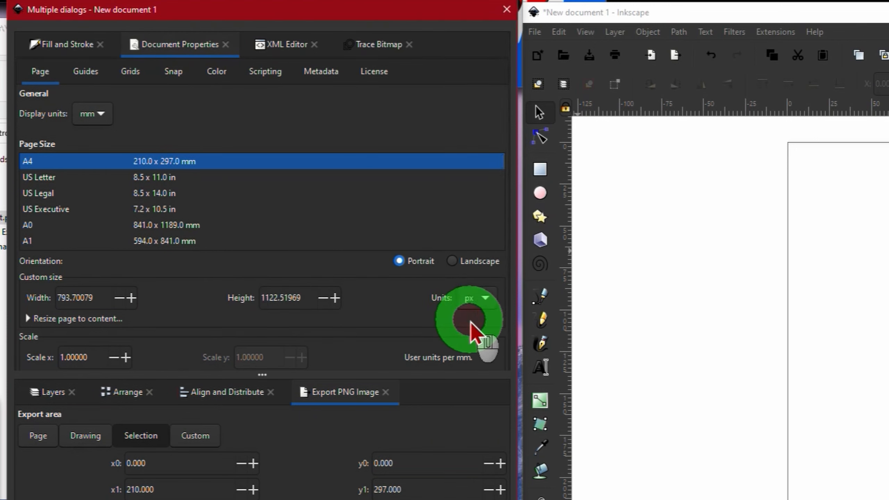
left_click_drag(101, 298, 10, 301)
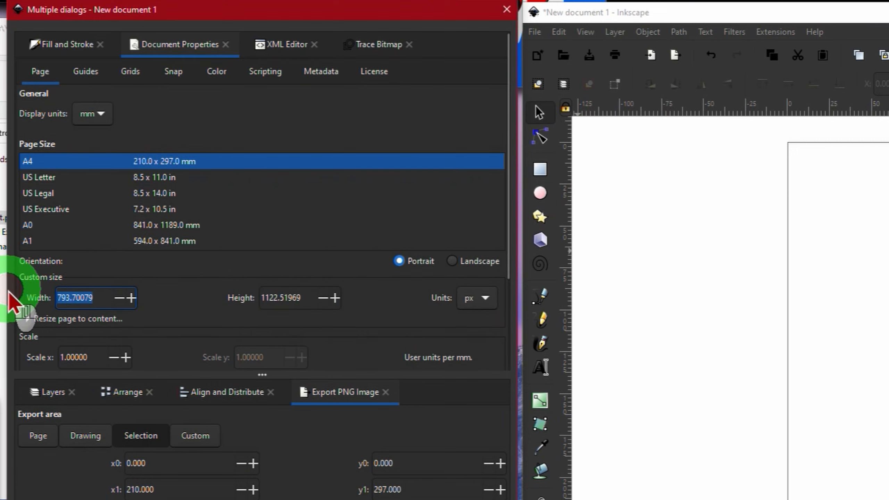
type("1920")
left_click(278, 298)
left_click_drag(308, 295, 235, 298)
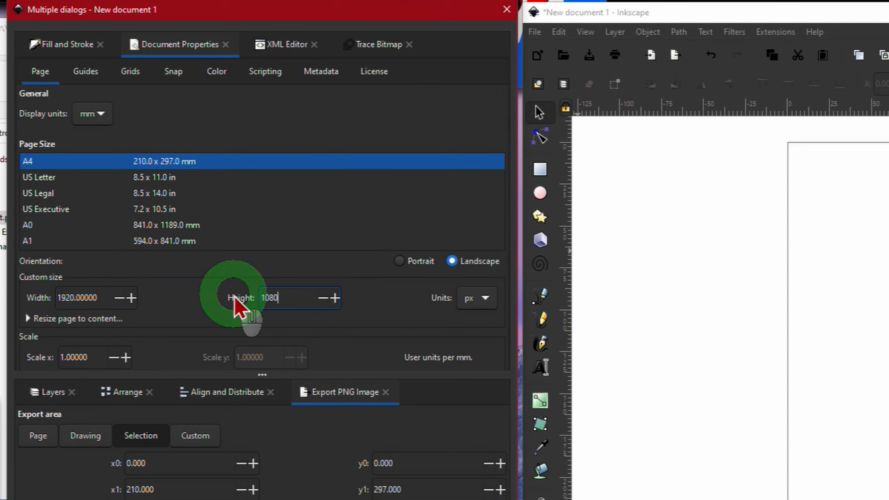
key("Tab")
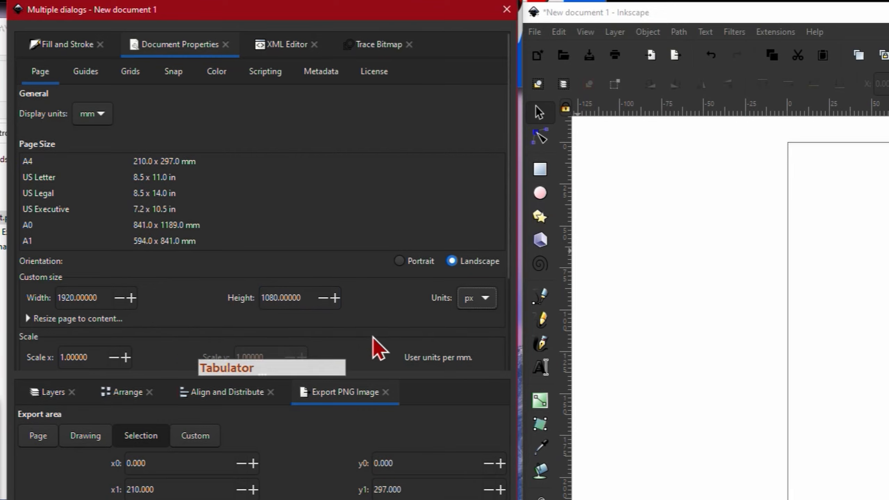
left_click(331, 320)
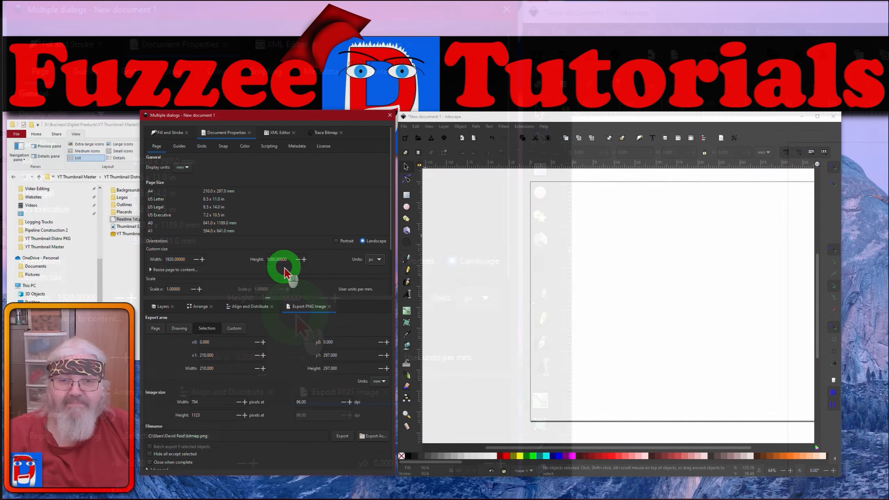
left_click(585, 32)
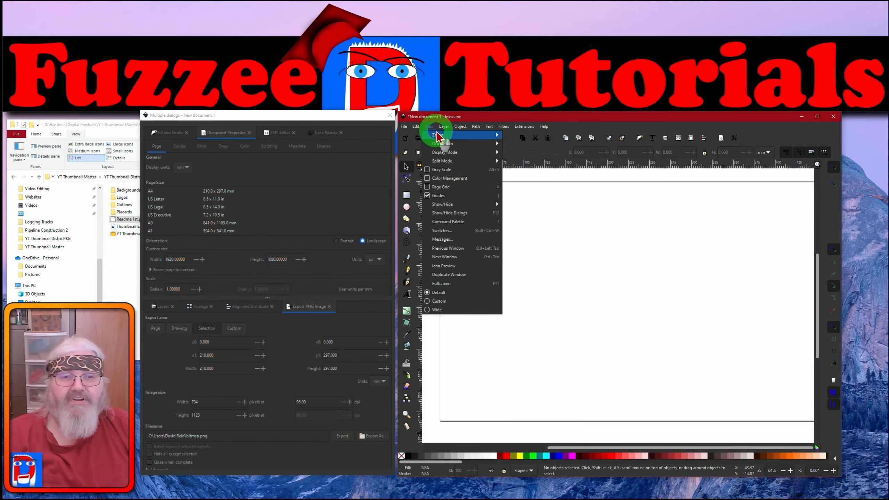
left_click(439, 135)
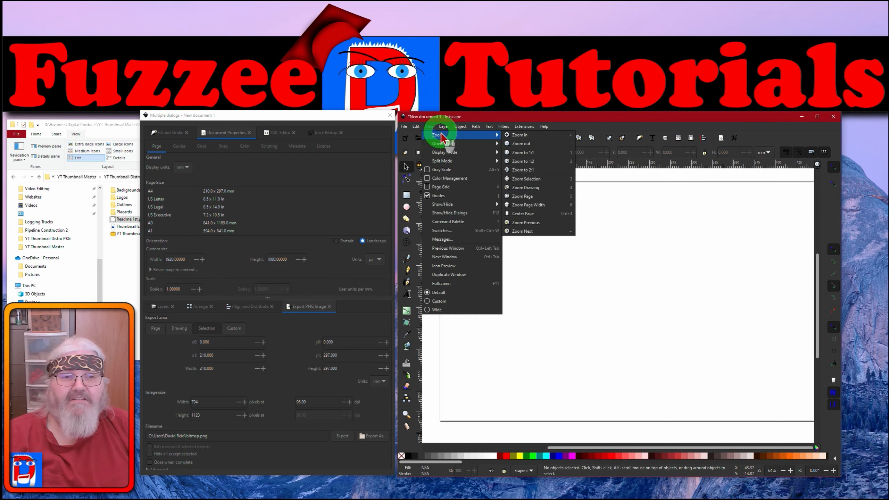
left_click(533, 197)
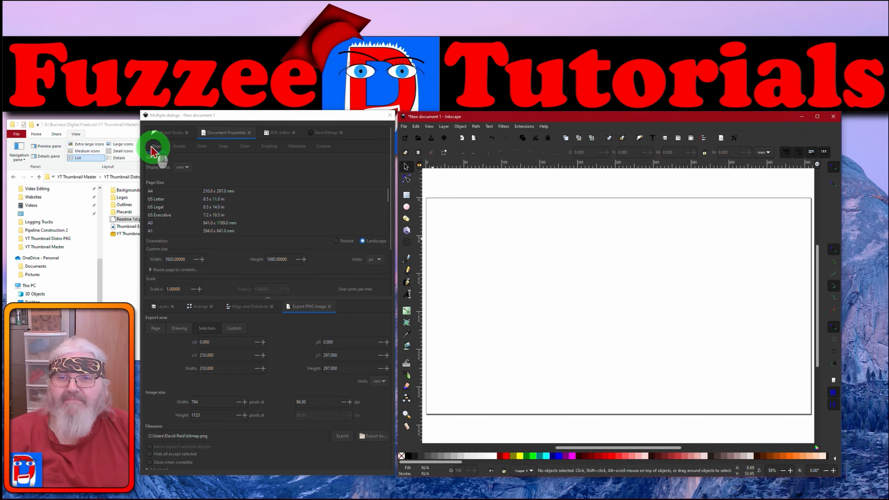
Step: In File Explorer, open the Radial Gradients folder inside Backgrounds and show its files as large icons
left_click(124, 132)
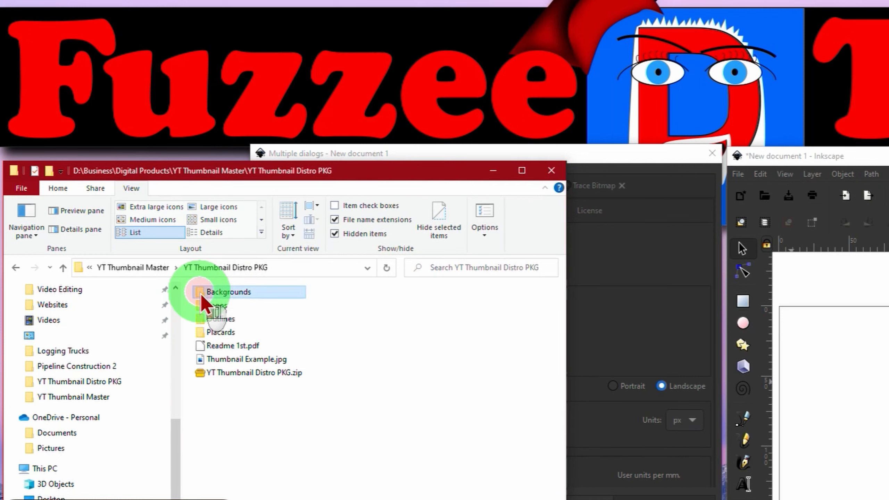
double_click(202, 293)
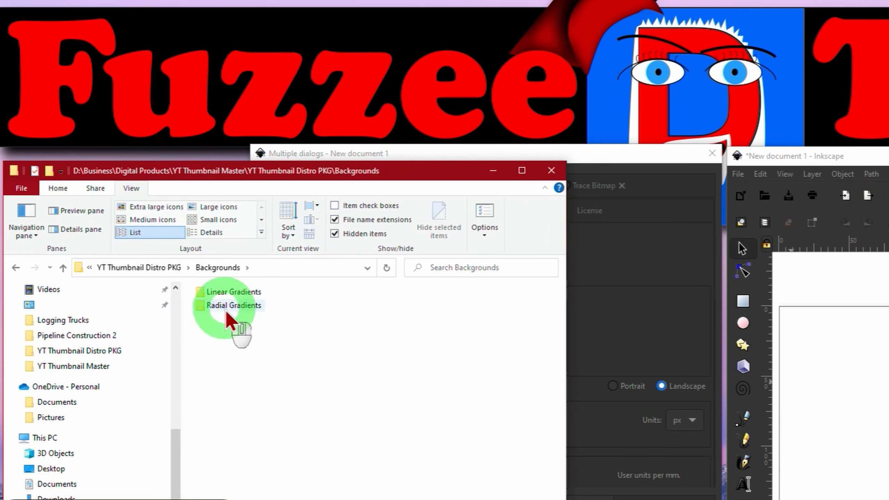
double_click(198, 308)
left_click(391, 364)
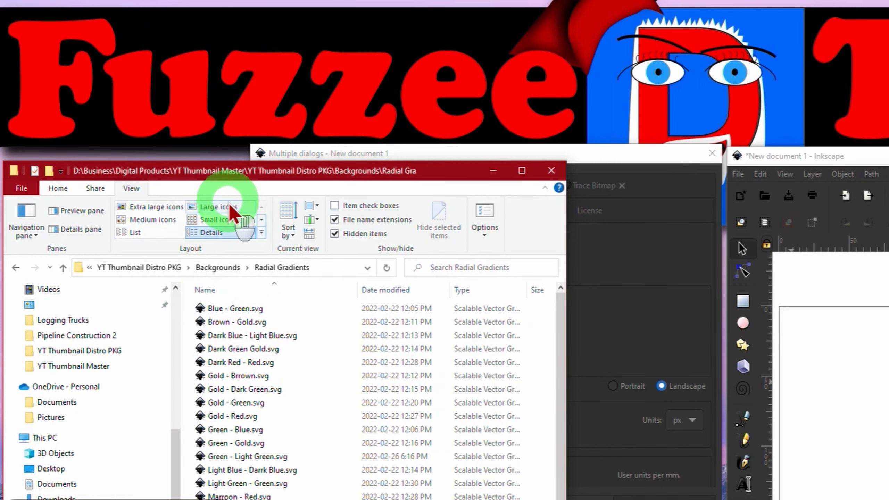
left_click(218, 207)
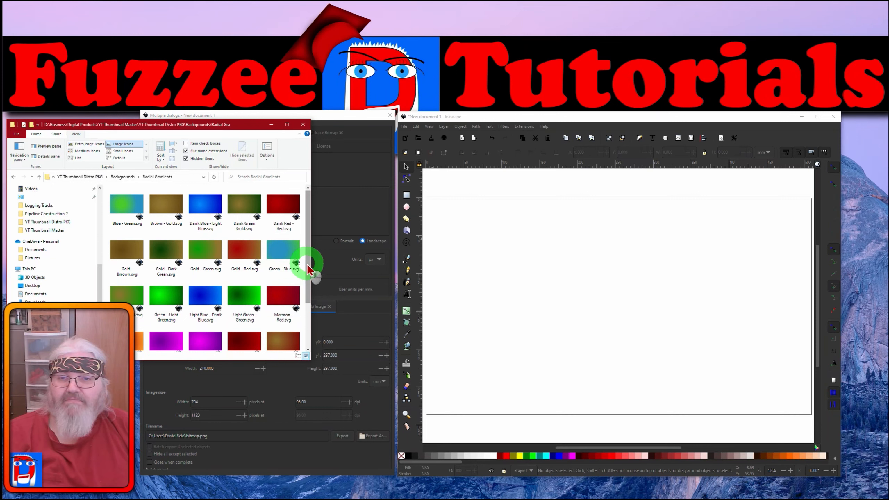
Step: Place the Red - Yellow.svg background into the Inkscape document and align it so it covers the page
left_click_drag(310, 270, 304, 308)
left_click(198, 326)
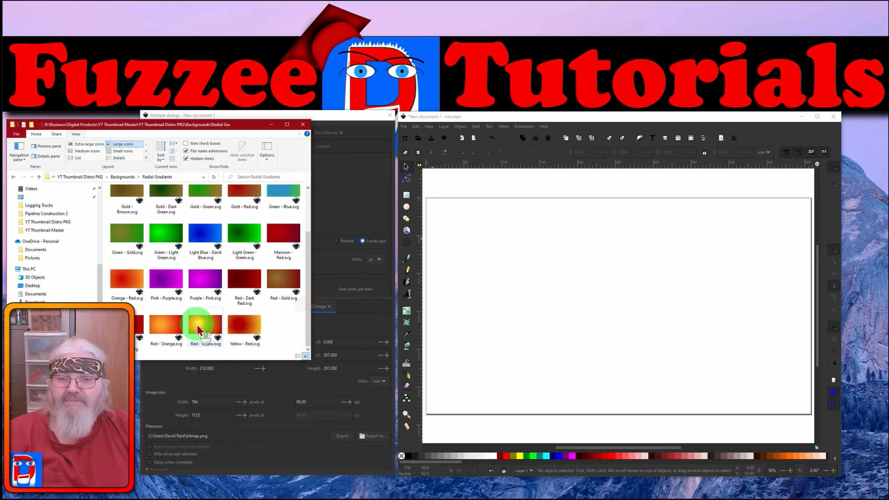
left_click_drag(198, 329, 619, 317)
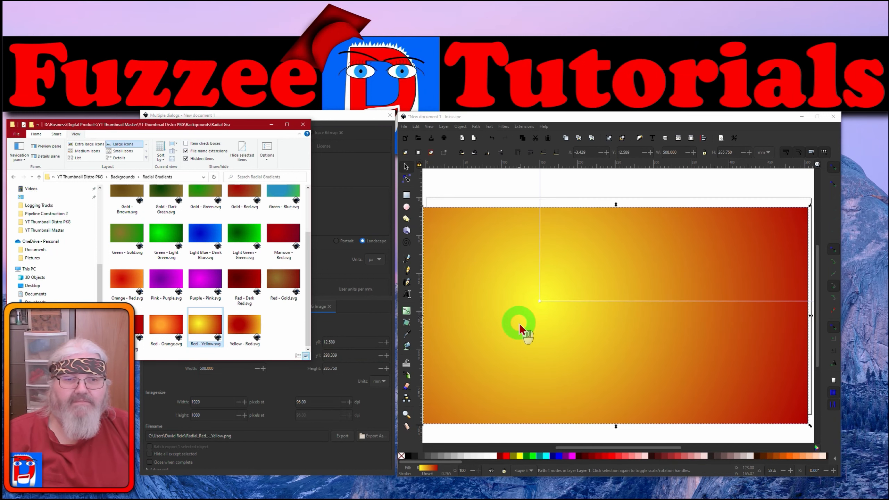
left_click_drag(520, 325, 522, 313)
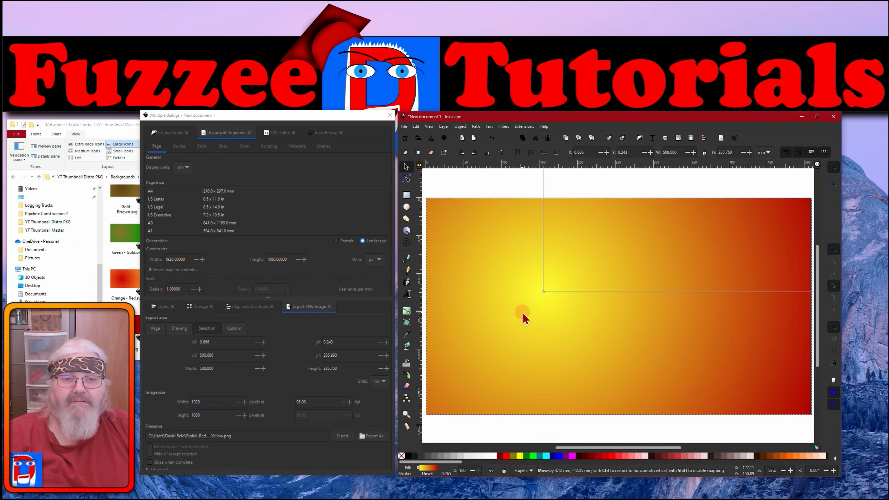
left_click_drag(522, 313, 522, 312)
left_click(452, 190)
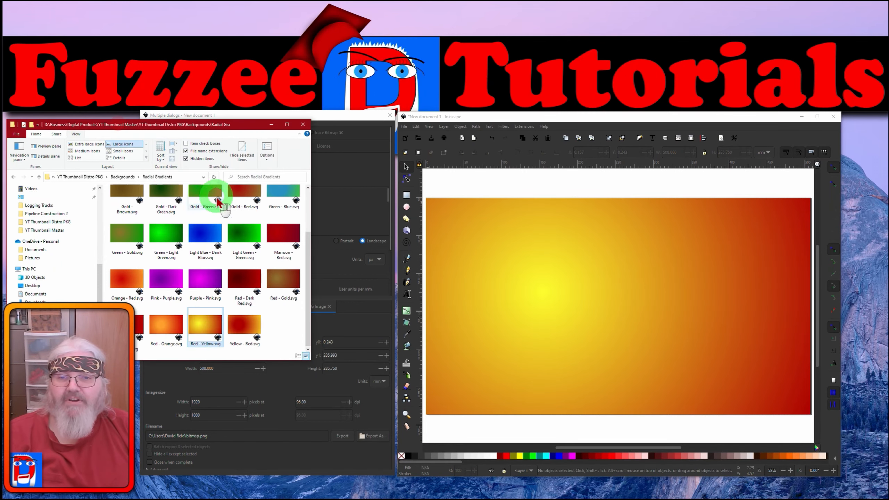
Step: Open the package's Outlines folder in File Explorer and place Taupe.svg over the background in Inkscape
key("alt+Left")
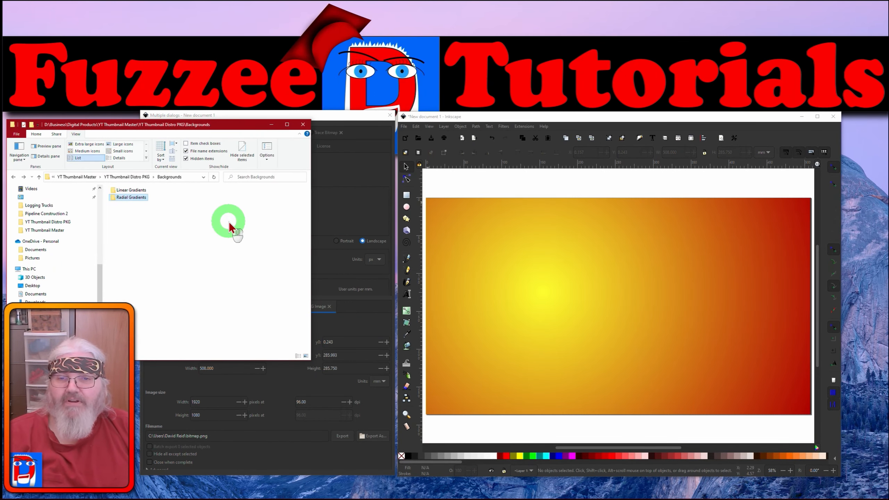
key("alt+Left")
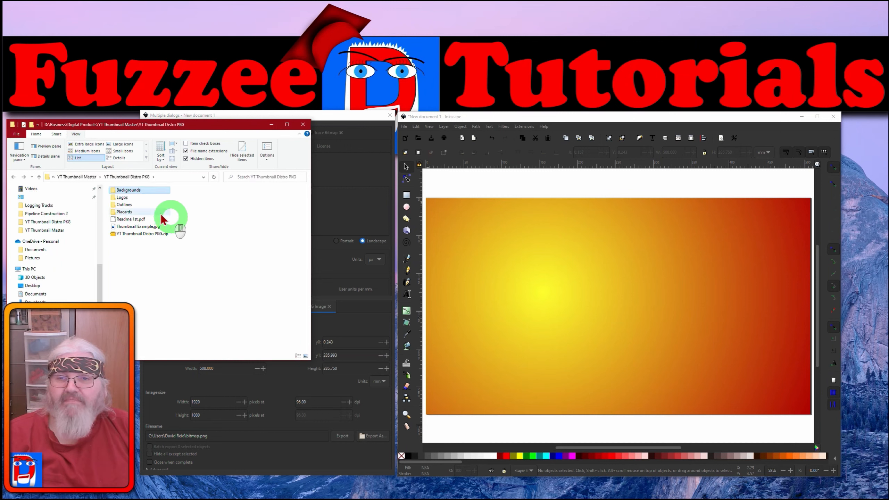
double_click(114, 205)
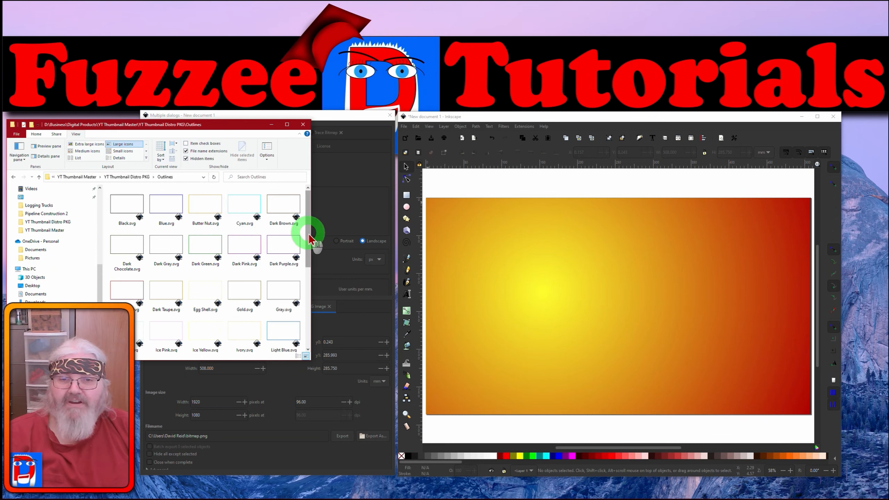
left_click_drag(310, 239, 307, 312)
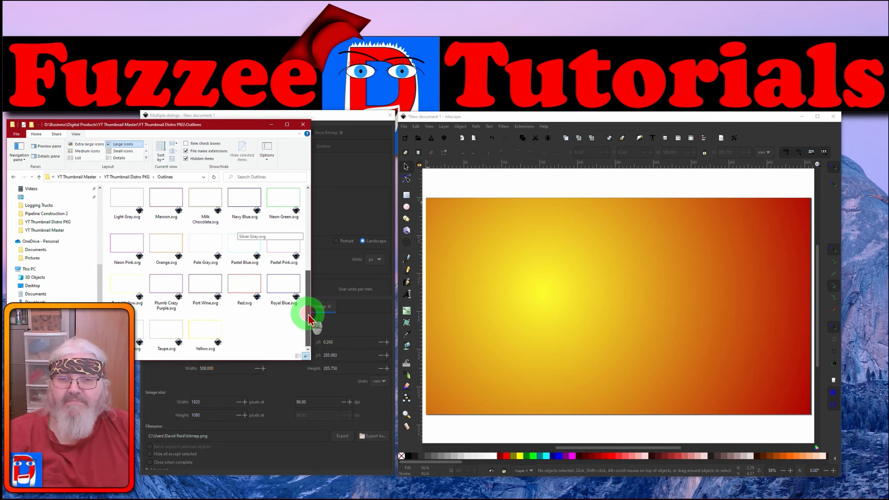
left_click(165, 336)
left_click_drag(165, 336, 624, 315)
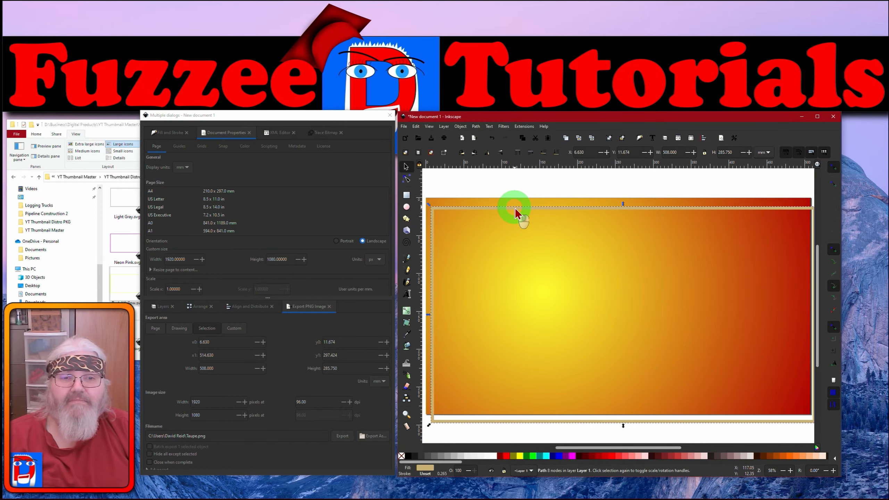
Step: Nudge the taupe outline sideways and upward until it lines up with the edges of the background
key("Left")
key("Left")
key("Left")
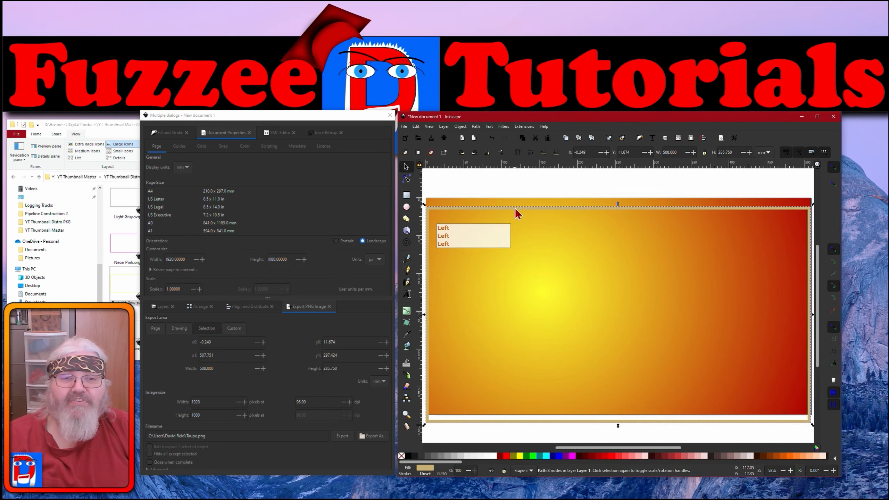
key("Right")
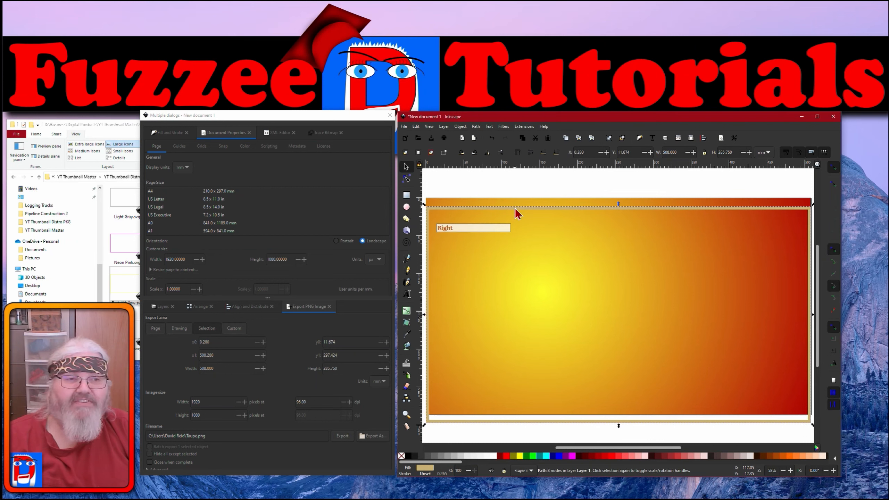
key("Right")
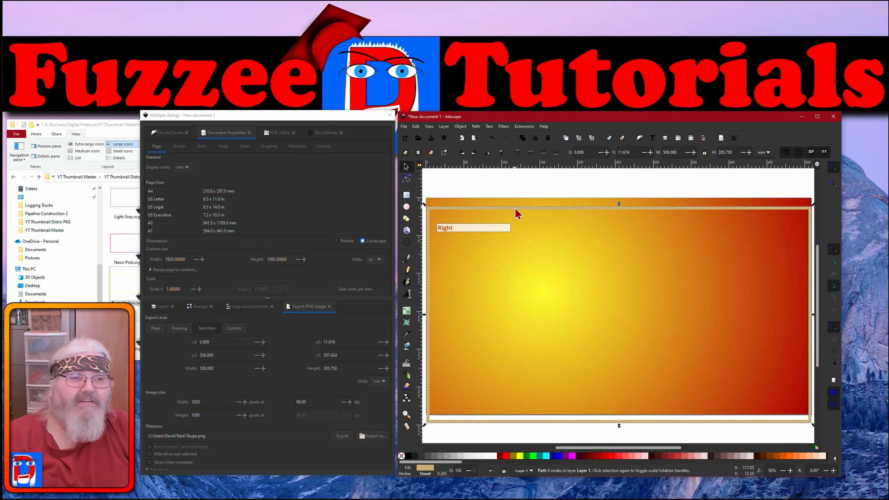
key("Up")
key("shift+Up")
key("shift+Up")
key("Up")
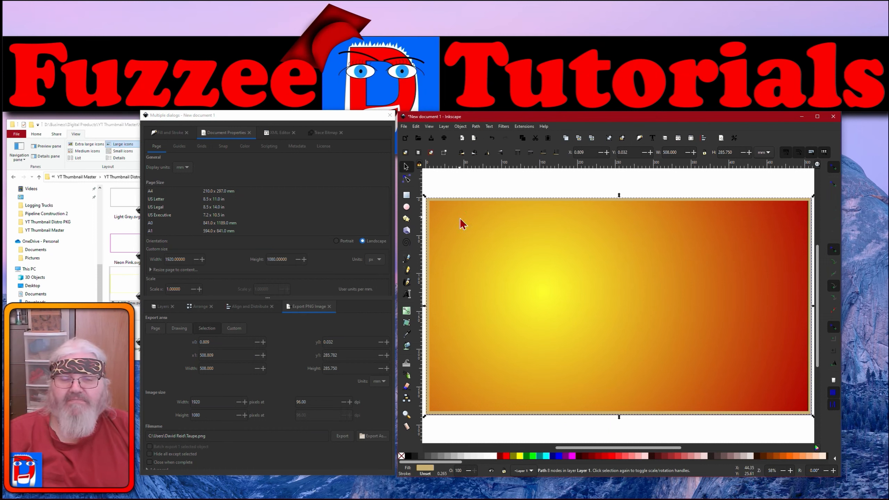
Step: Change the outline's fill colour to Yellow (#FFFF00)
left_click(432, 234)
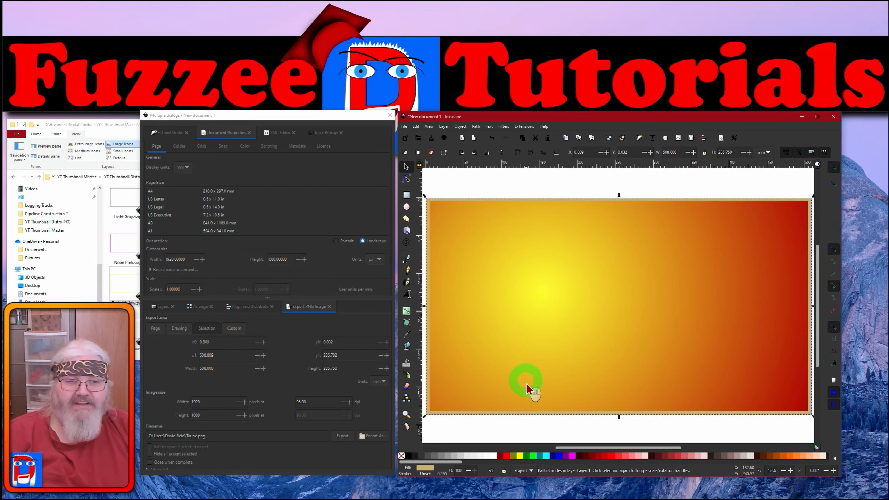
left_click(521, 455)
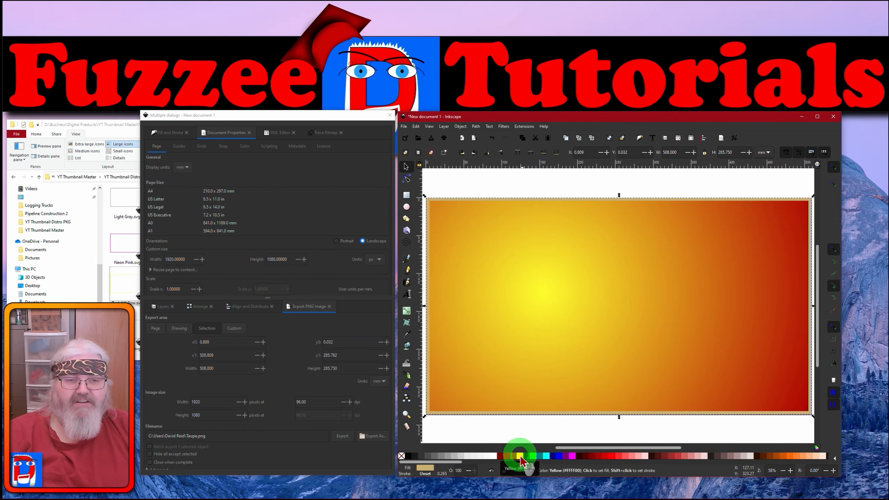
left_click(520, 455)
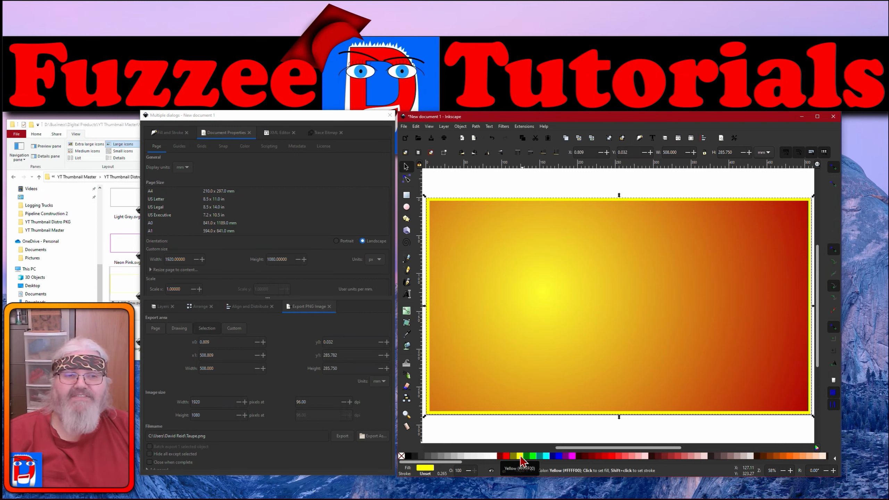
Step: Switch to File Explorer, open the package's Placards > Round Corner Rectangles folder and show its files as extra large icons
left_click(121, 130)
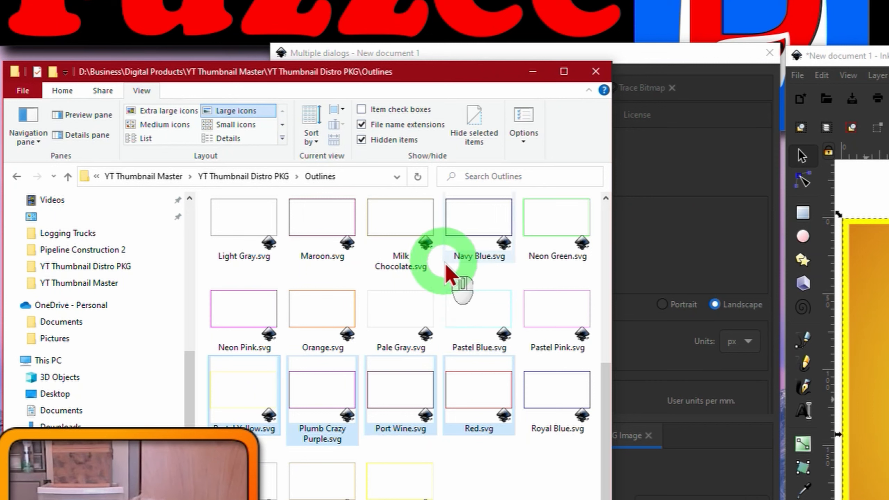
key("alt+Up")
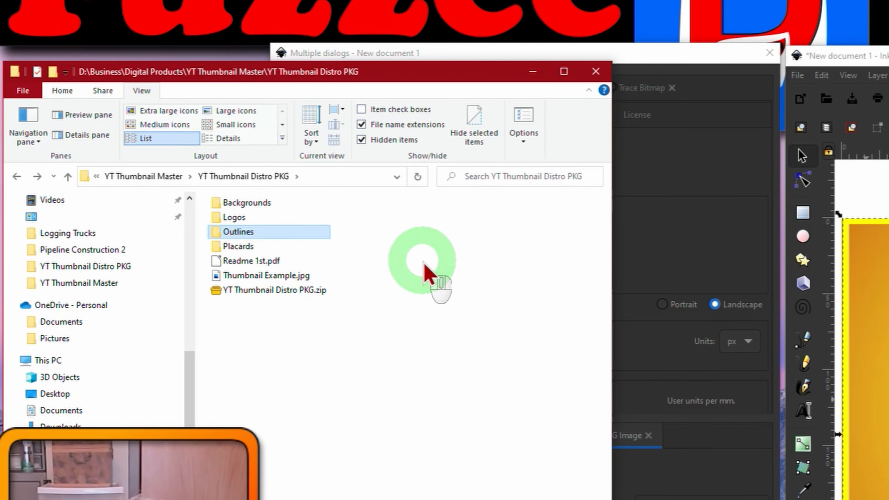
double_click(221, 248)
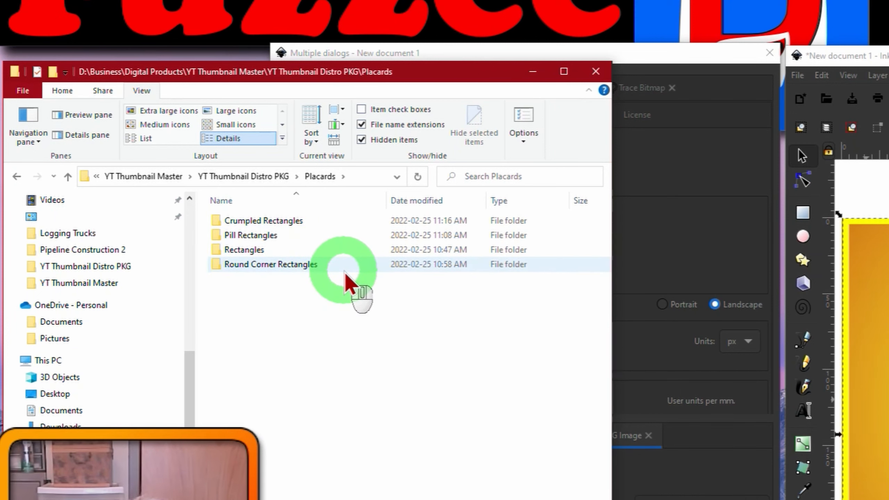
left_click(221, 267)
double_click(220, 266)
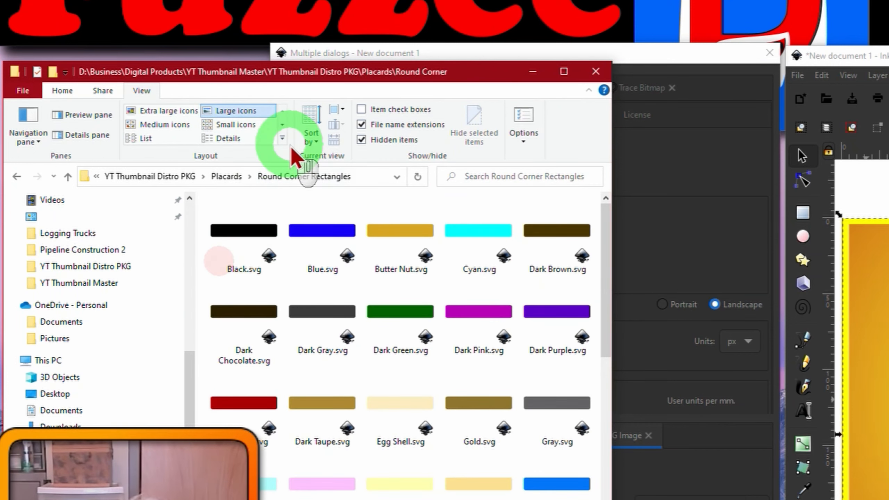
left_click(166, 114)
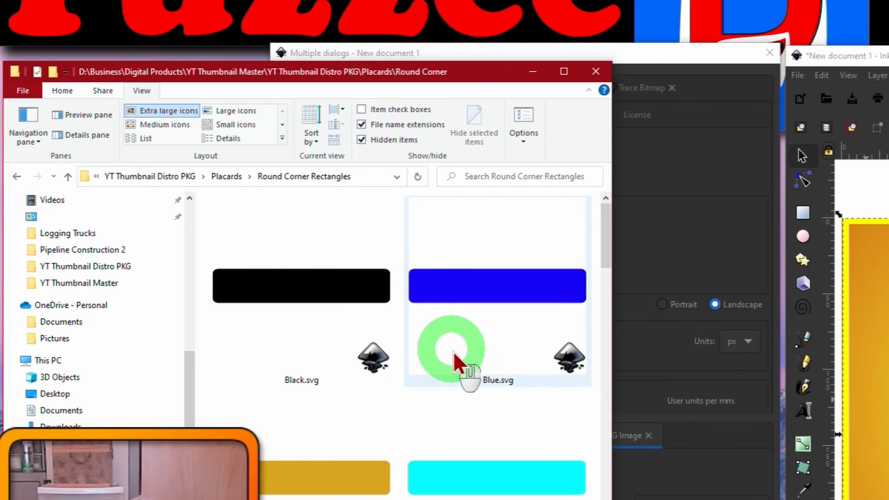
Step: Look through the colours of the round corner rectangle placards
scroll(511, 392, "down", 5)
scroll(525, 341, "up", 2)
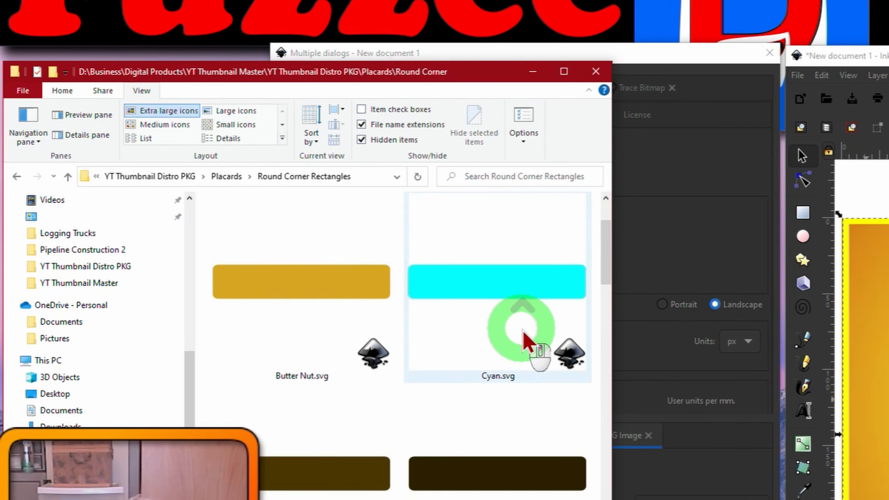
scroll(525, 339, "down", 2)
scroll(525, 341, "down", 6)
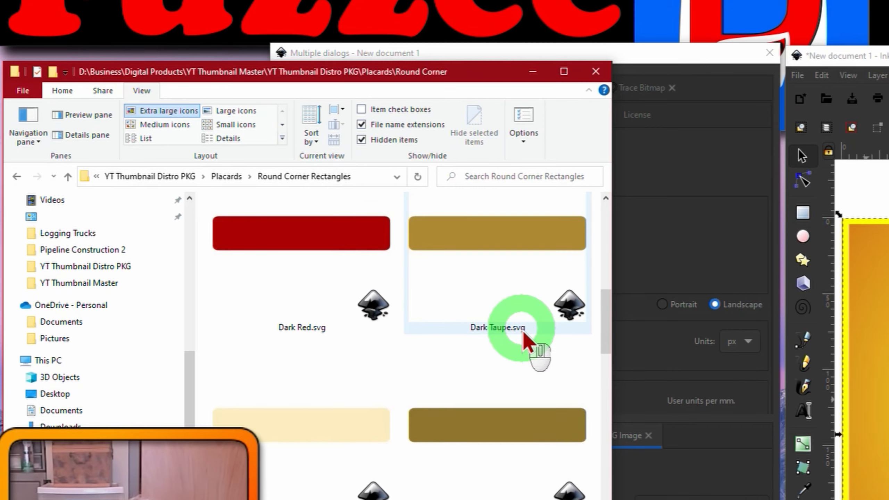
scroll(524, 334, "down", 4)
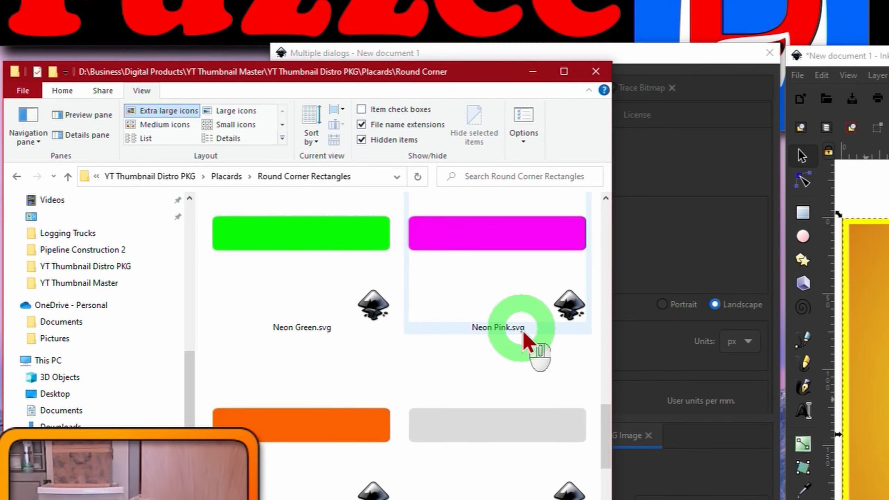
scroll(524, 339, "down", 2)
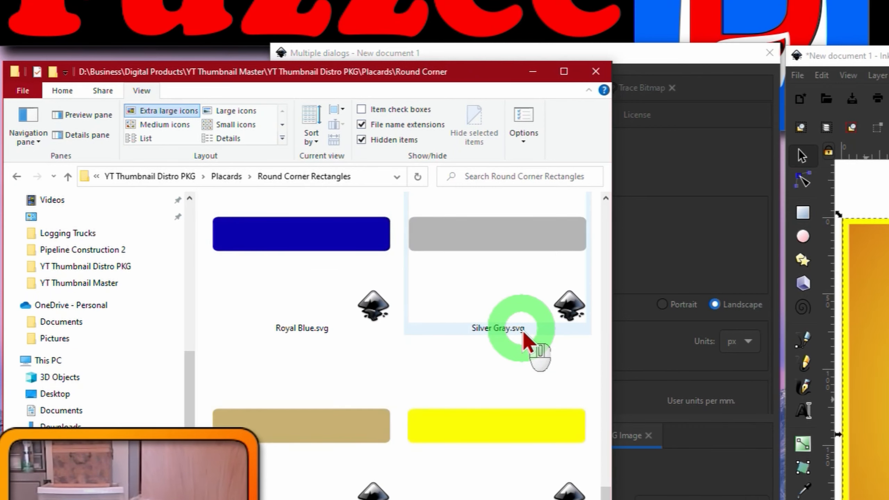
scroll(527, 341, "up", 10)
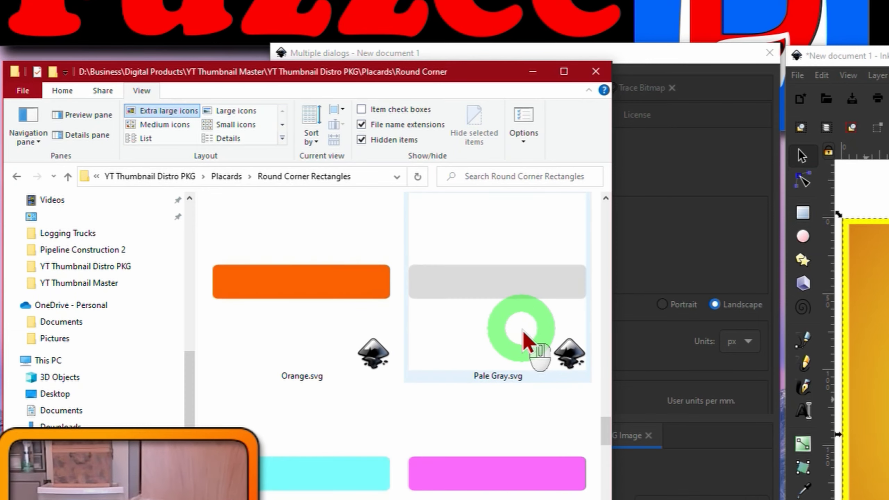
scroll(523, 332, "up", 3)
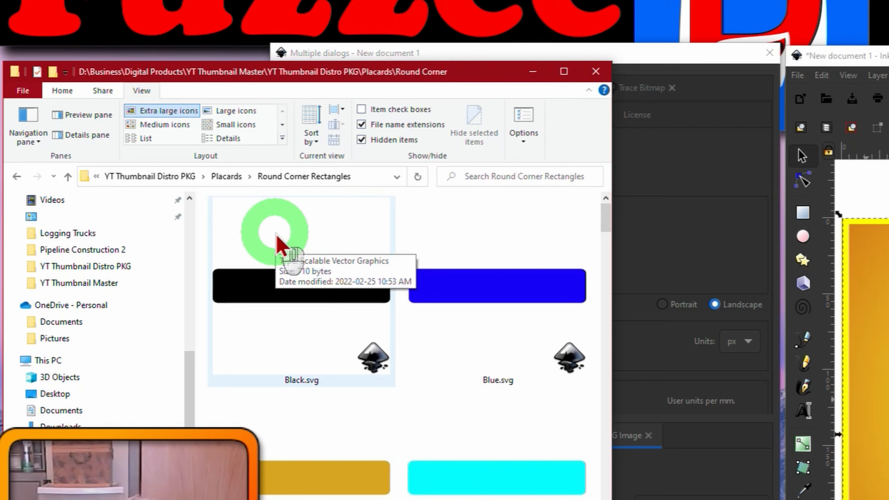
Step: Open the Rectangles folder of the placards with extra large icons and examine the square-cornered colour variants
key("alt+Left")
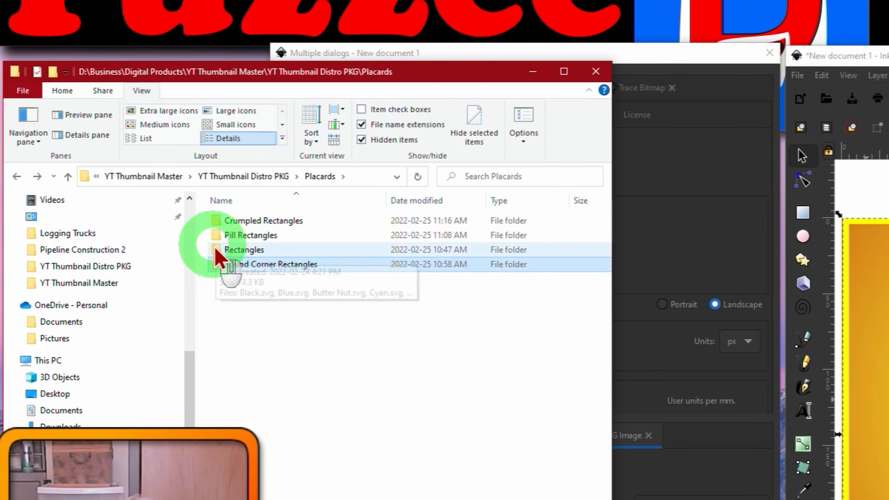
double_click(224, 250)
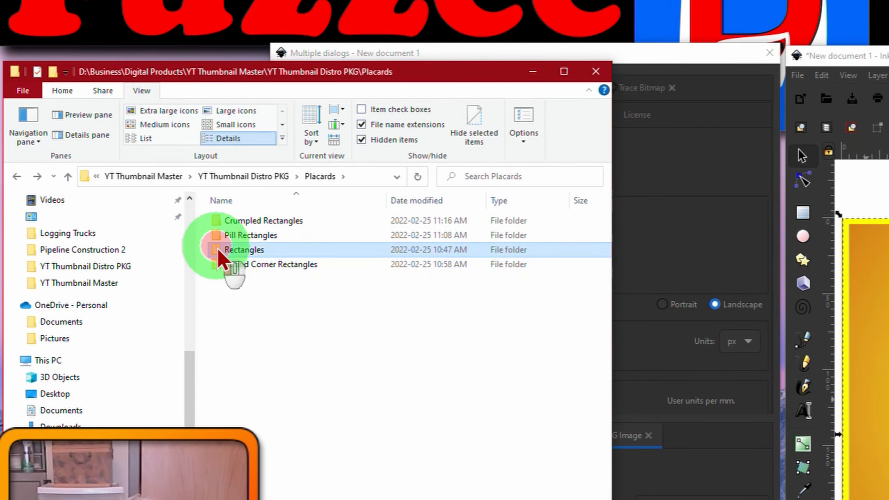
left_click(162, 115)
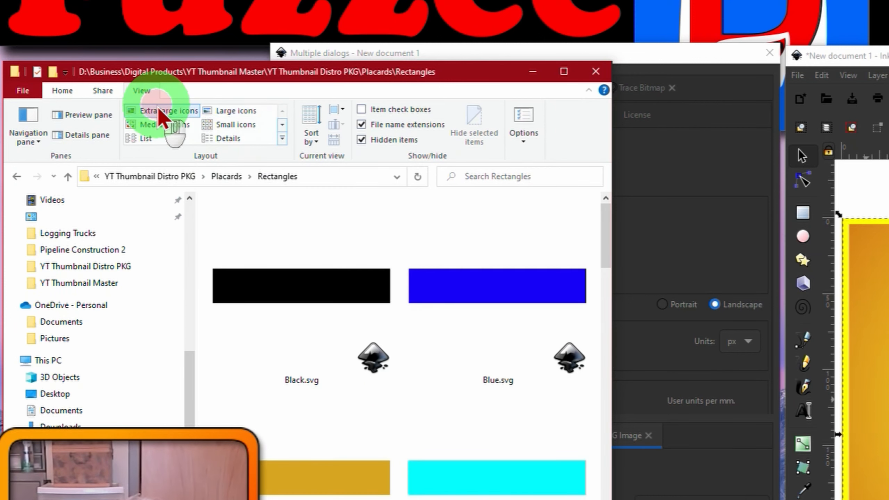
scroll(535, 318, "down", 3)
scroll(526, 319, "down", 3)
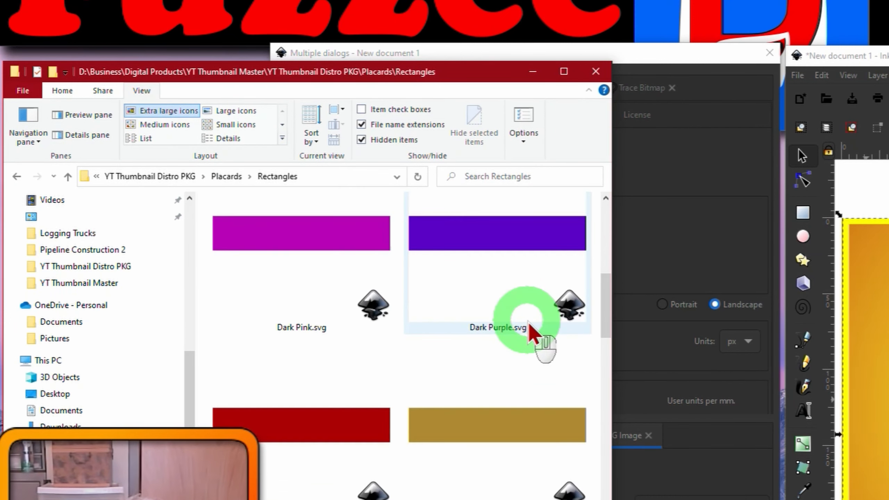
scroll(528, 326, "up", 6)
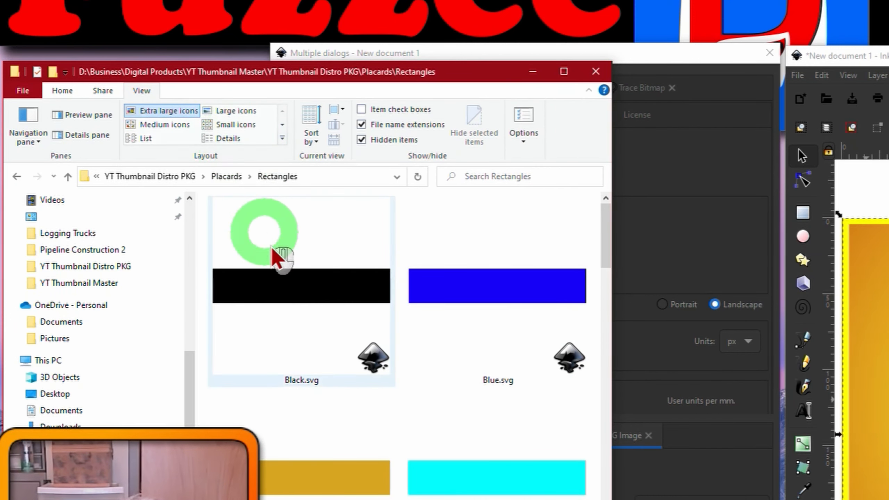
Step: Go back to Placards, open the Pill Rectangles folder and show its files as extra large icons
key("alt+Left")
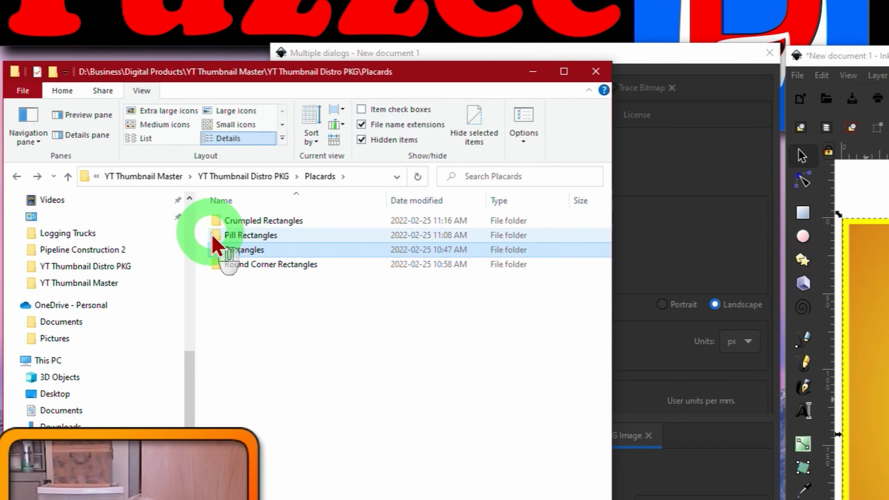
double_click(237, 237)
left_click(459, 385)
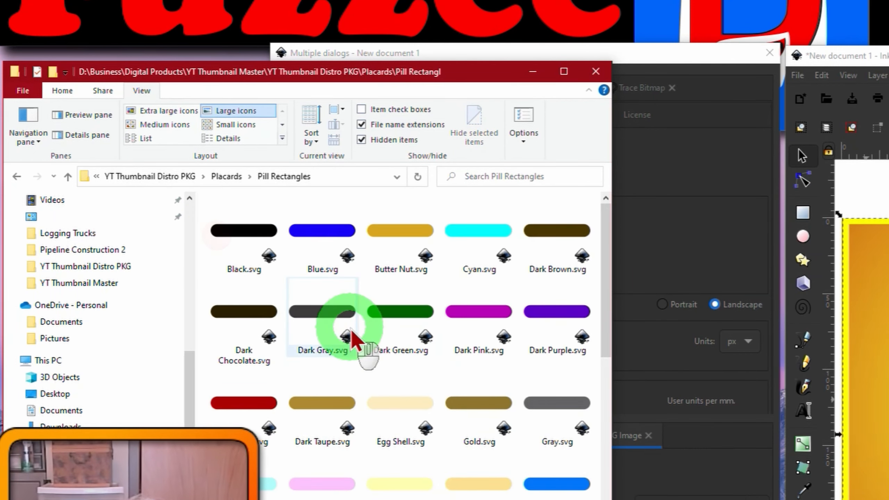
left_click(147, 111)
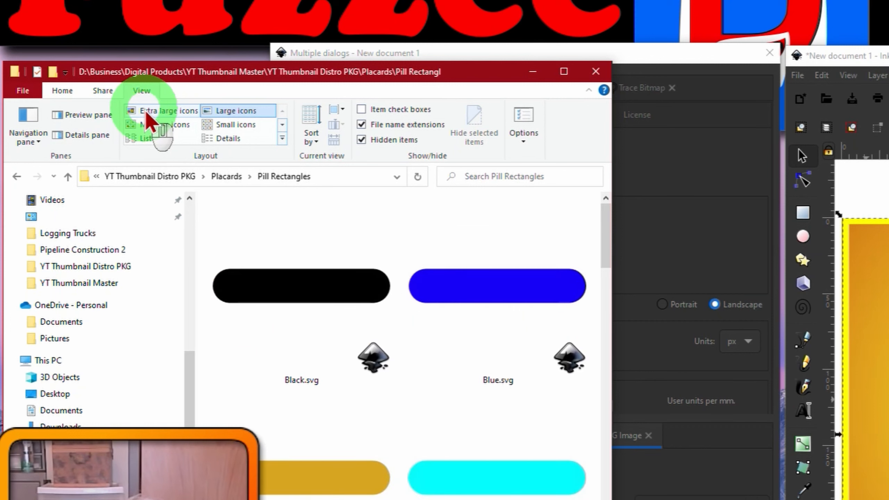
Step: Examine the shape and colour choices of the pill rectangle placards
left_click(267, 253)
left_click(495, 389)
left_click(498, 451)
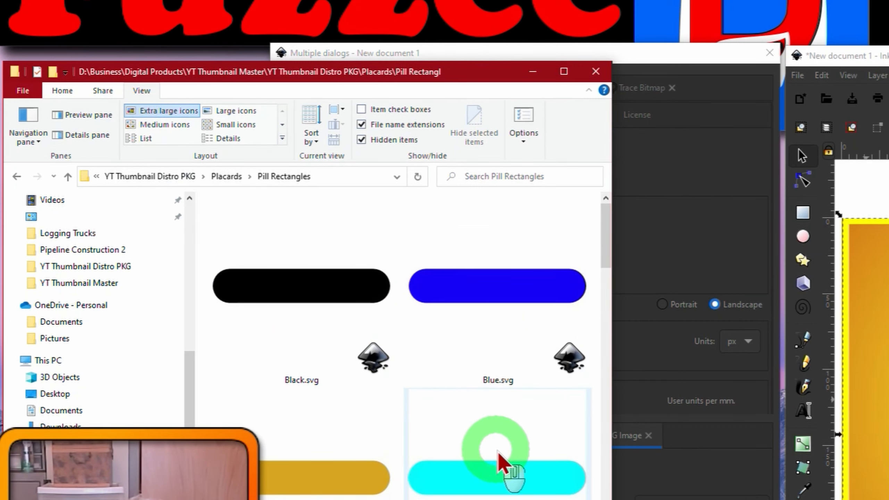
left_click(394, 424)
left_click(410, 296)
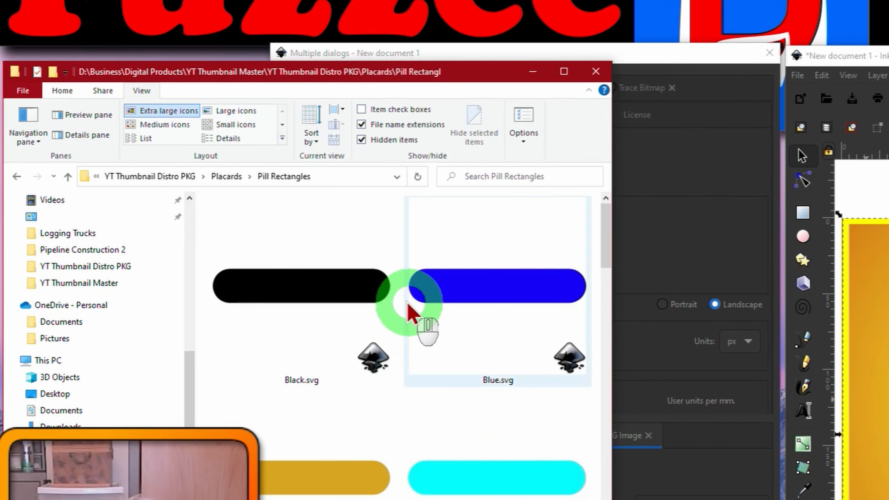
left_click(382, 280)
left_click(463, 301)
left_click(516, 381)
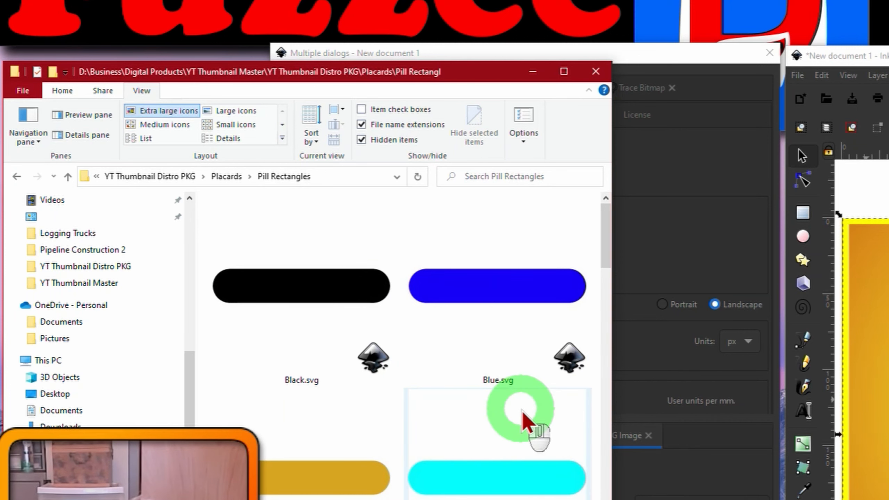
scroll(524, 421, "down", 10)
scroll(529, 423, "down", 15)
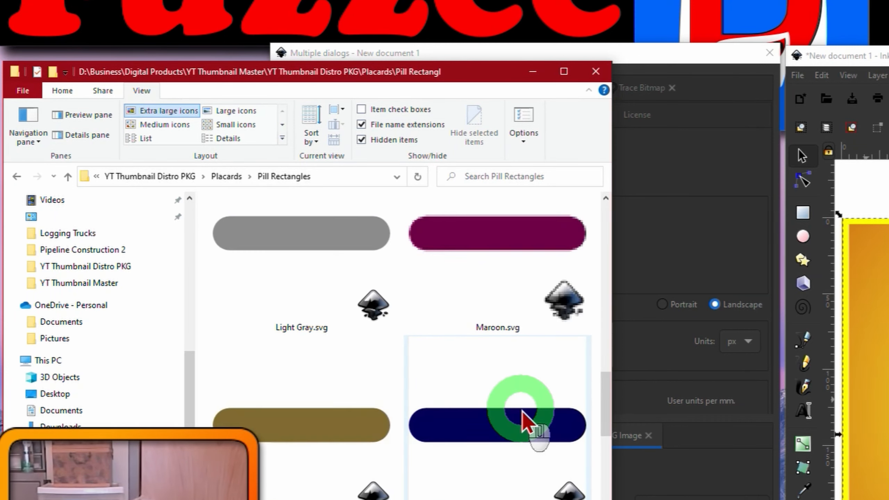
scroll(529, 424, "down", 5)
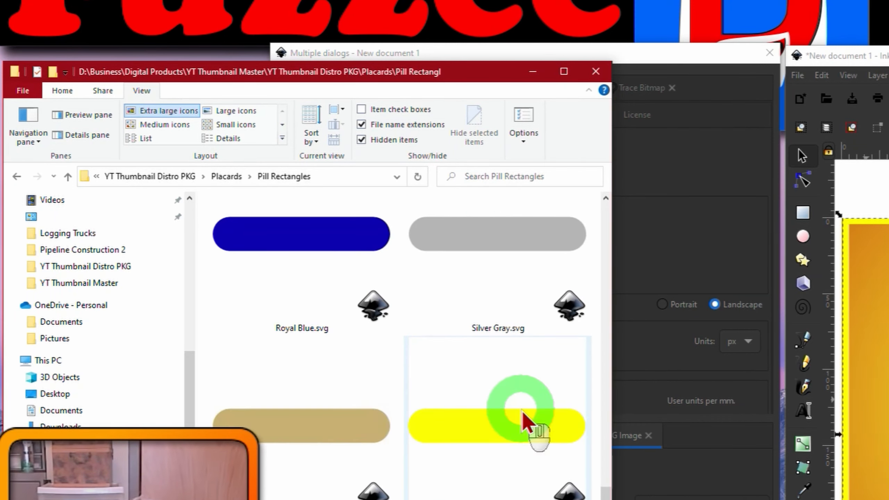
scroll(523, 415, "up", 20)
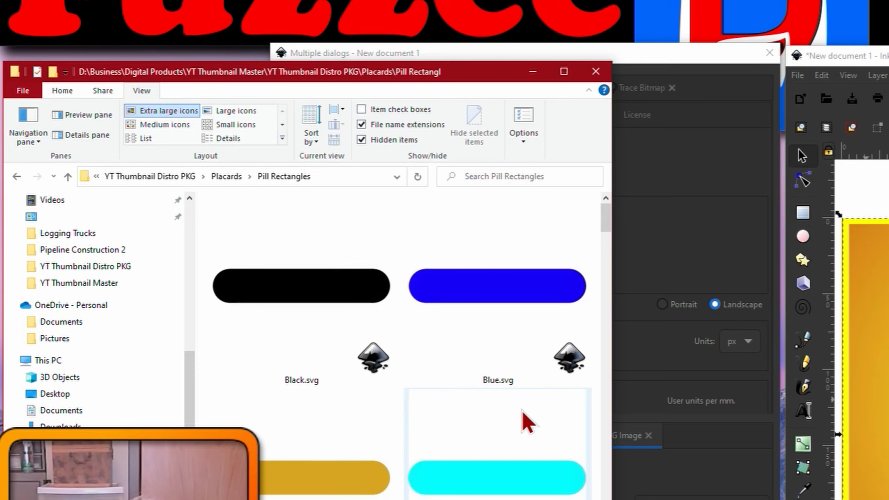
left_click(514, 408)
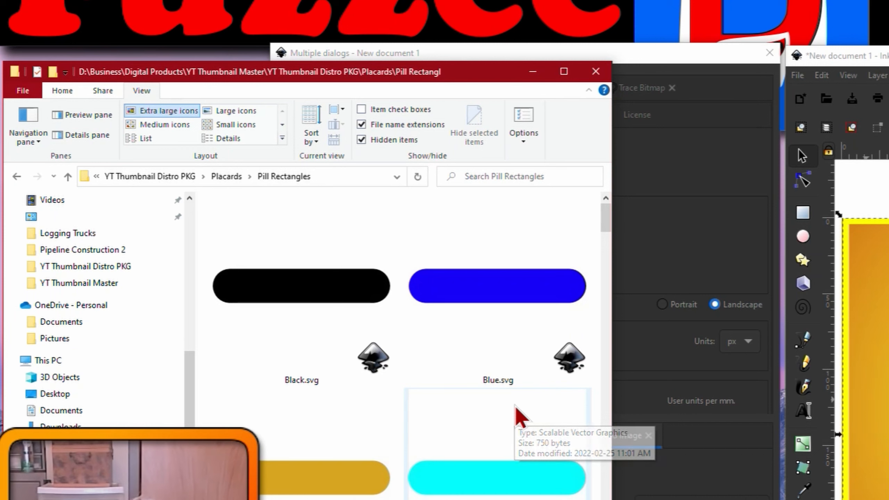
Step: Return to Placards, open the Crumpled Rectangles folder and show its files as extra large icons
key("alt+Up")
left_click_drag(245, 234, 214, 218)
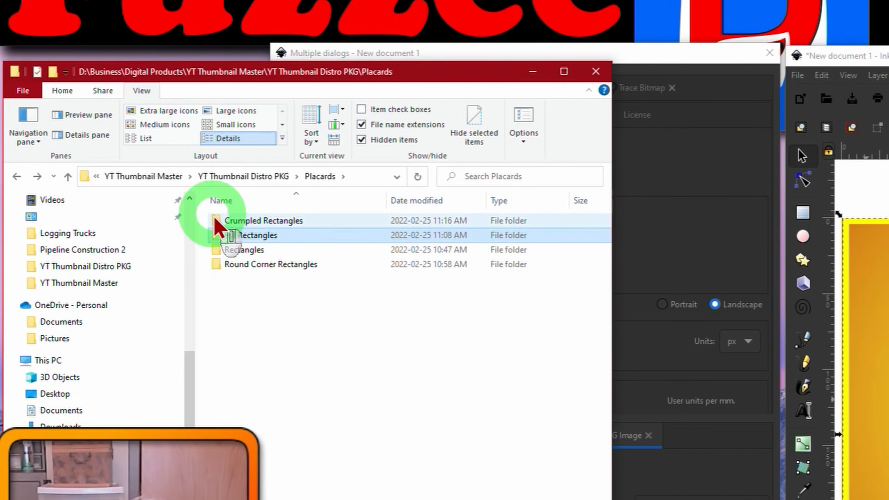
double_click(216, 221)
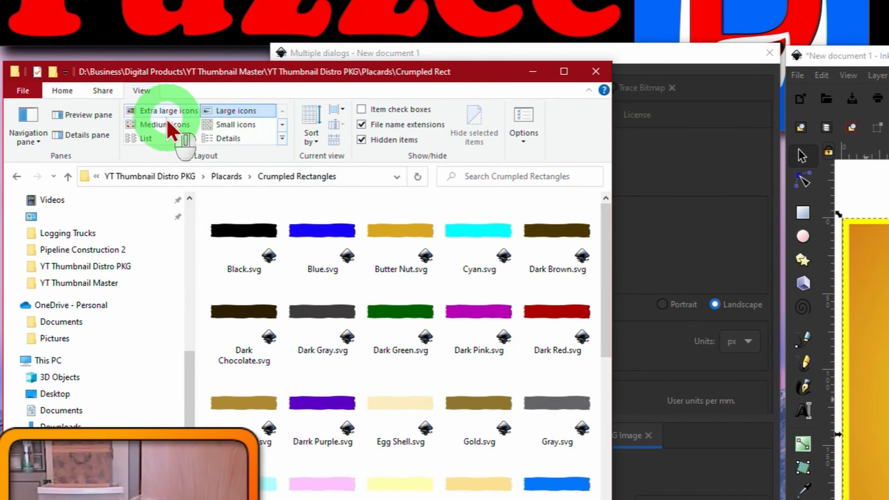
left_click(169, 111)
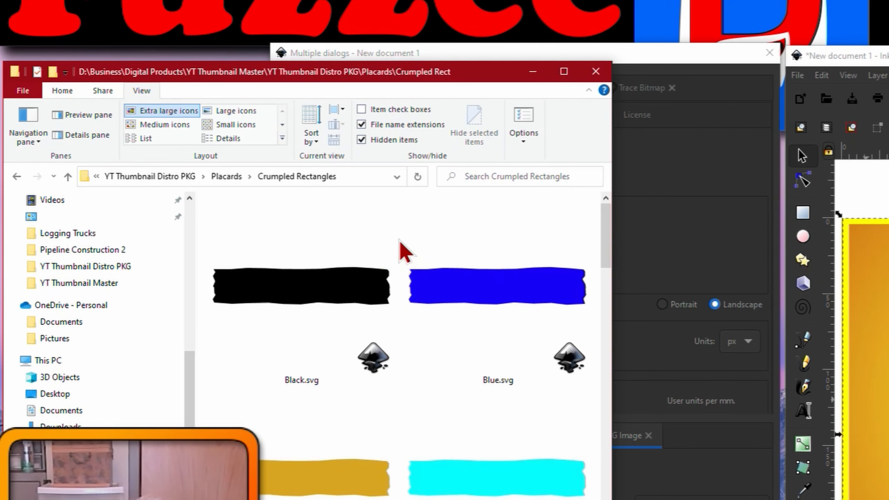
Step: Look through the crumpled placards and place Pastel Yellow.svg over the left and middle part of the background in Inkscape
left_click(538, 352)
scroll(493, 356, "down", 8)
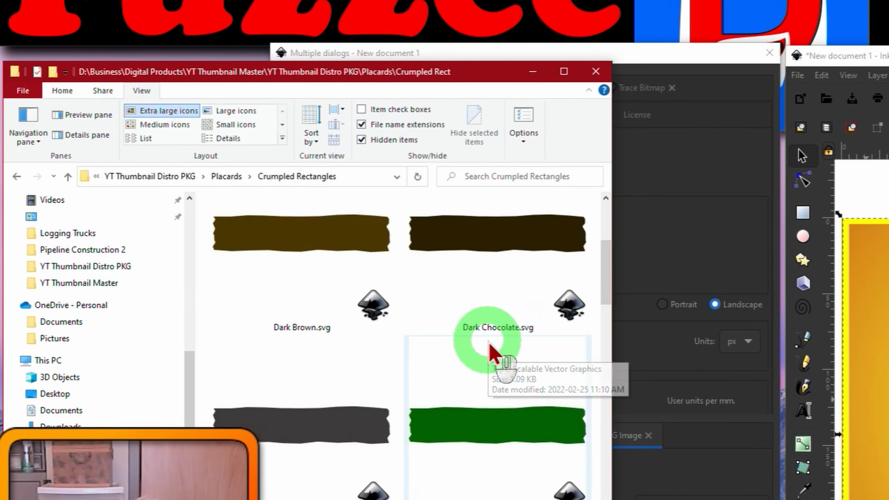
scroll(492, 356, "down", 3)
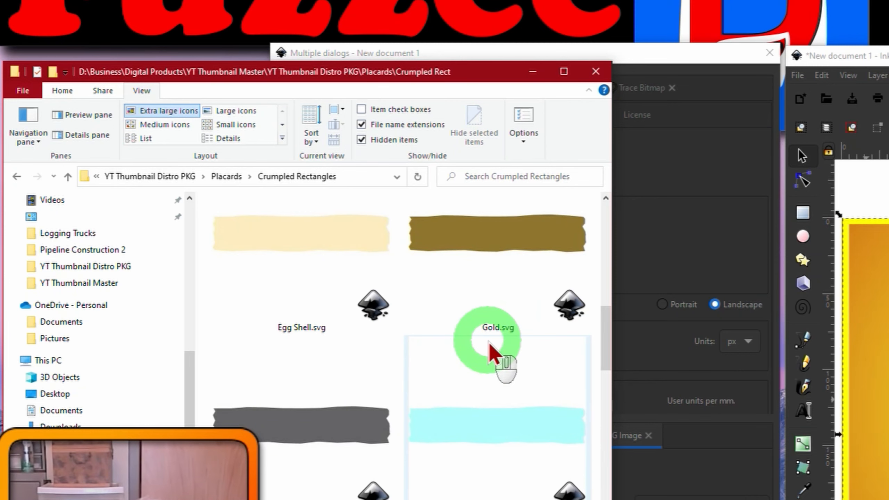
scroll(493, 355, "up", 2)
scroll(490, 346, "down", 2)
scroll(490, 346, "up", 8)
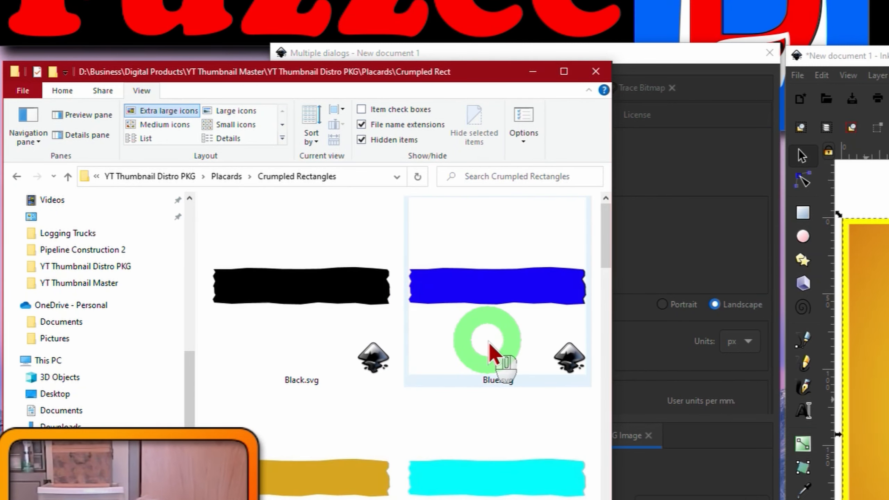
scroll(492, 353, "down", 1)
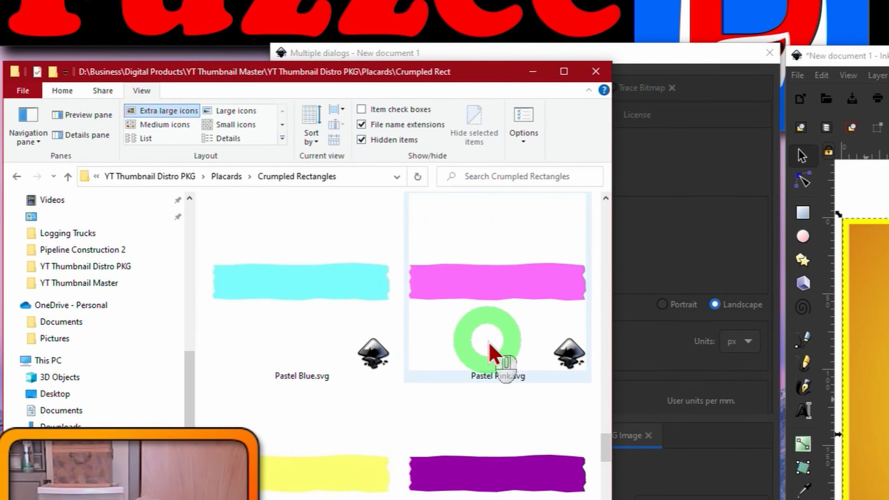
left_click_drag(279, 477, 548, 283)
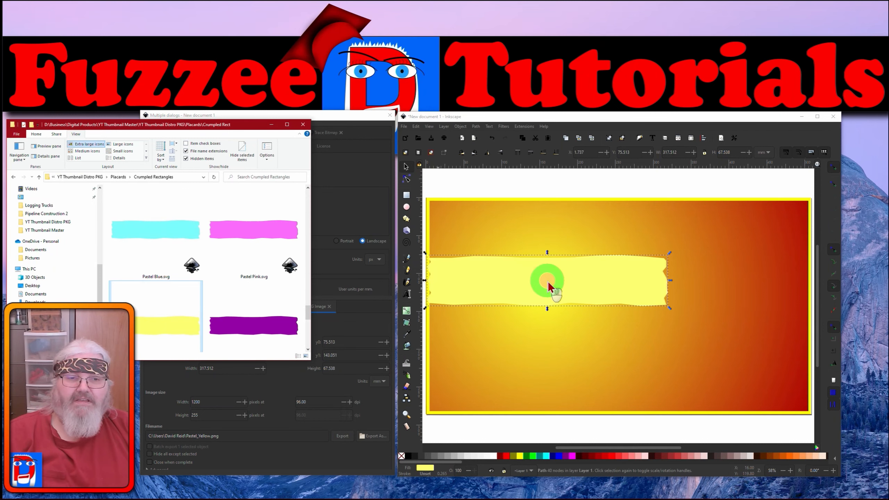
left_click(341, 304)
left_click(172, 318)
scroll(177, 329, "down", 1)
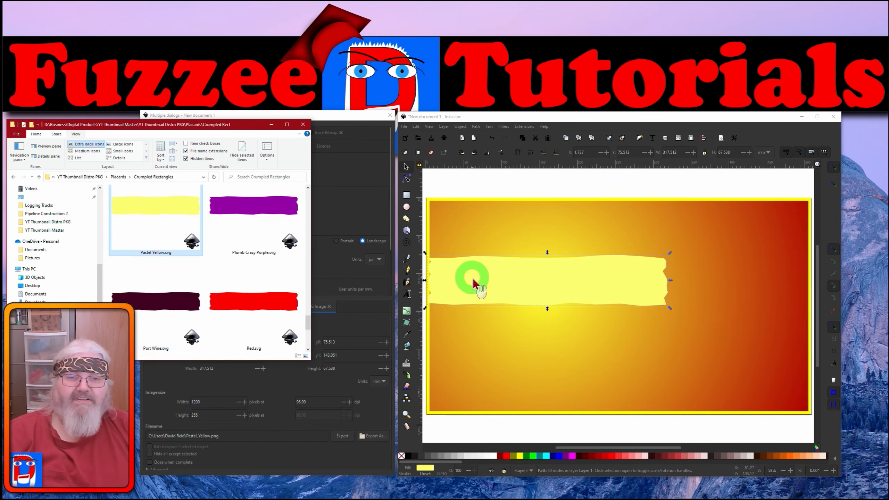
Step: Move the pastel yellow placard to the upper left of the thumbnail and place Orange.svg from Crumpled Rectangles below it
left_click(515, 283)
left_click_drag(515, 283, 524, 242)
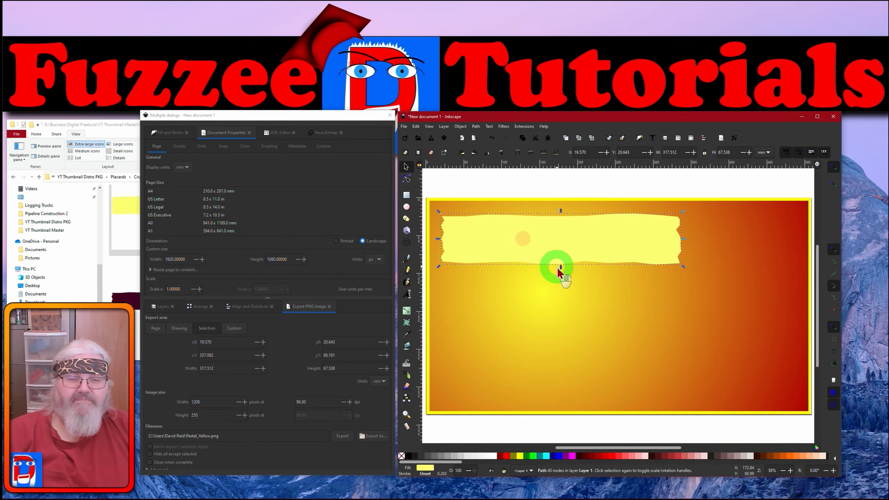
left_click(106, 264)
scroll(233, 259, "up", 3)
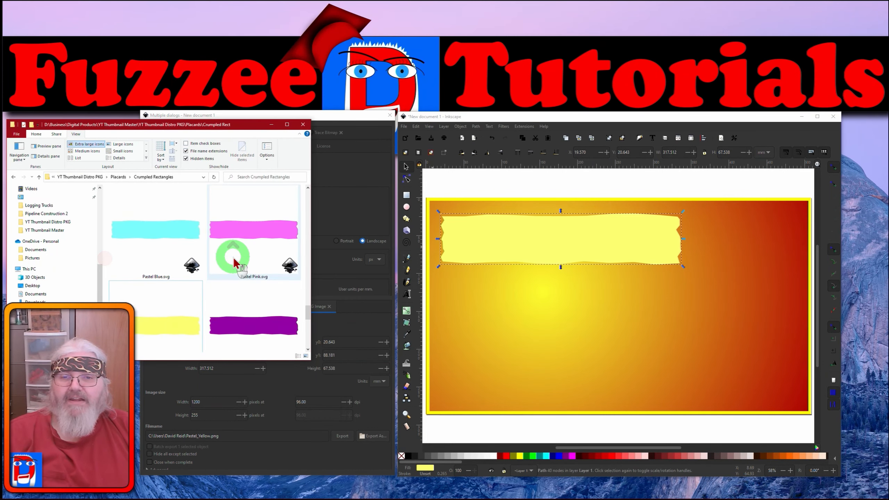
scroll(234, 263, "up", 1)
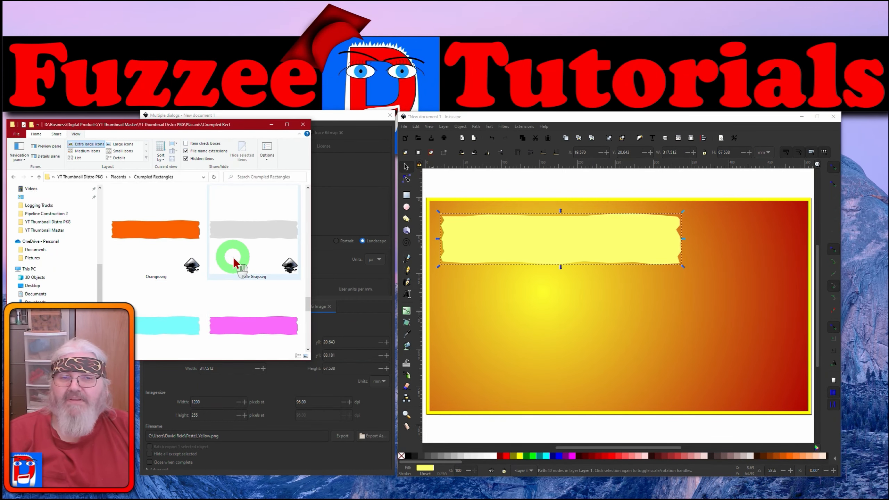
left_click(147, 231)
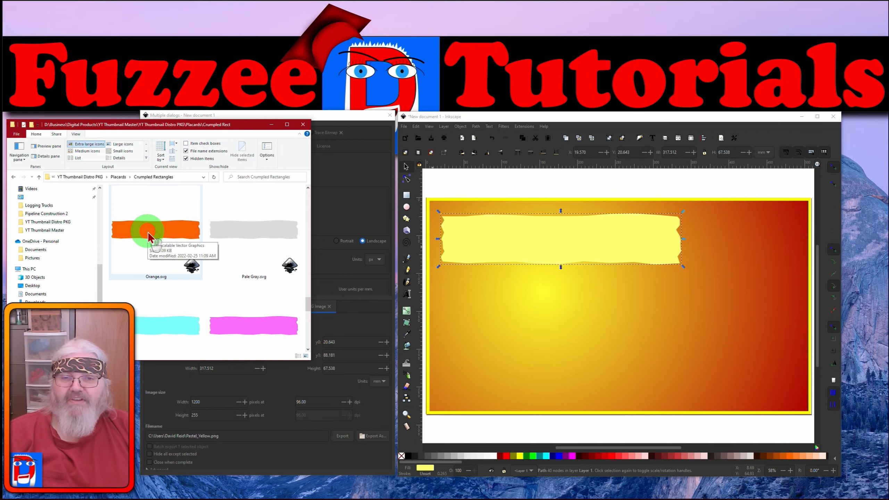
left_click_drag(148, 234, 578, 332)
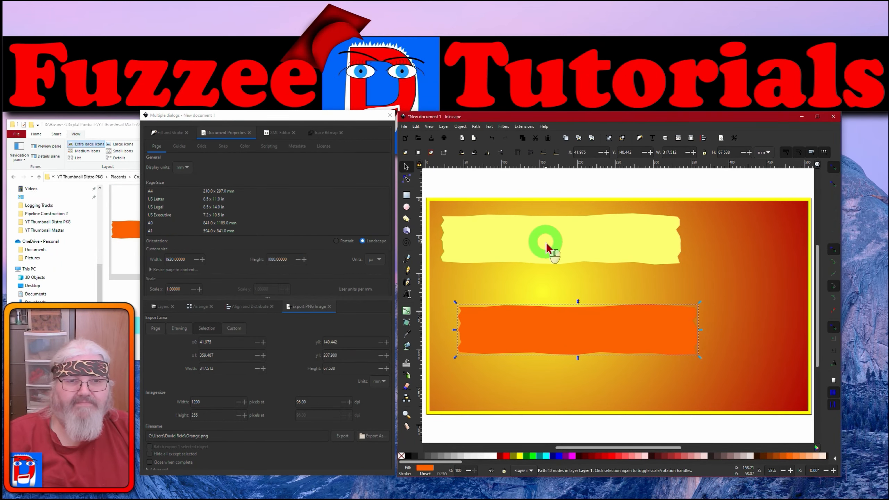
Step: Shift the yellow placard closer to the upper-left corner and stack the orange placard and a duplicate of it beneath, aligned and evenly spaced
left_click_drag(546, 243, 539, 235)
left_click_drag(605, 331, 579, 292)
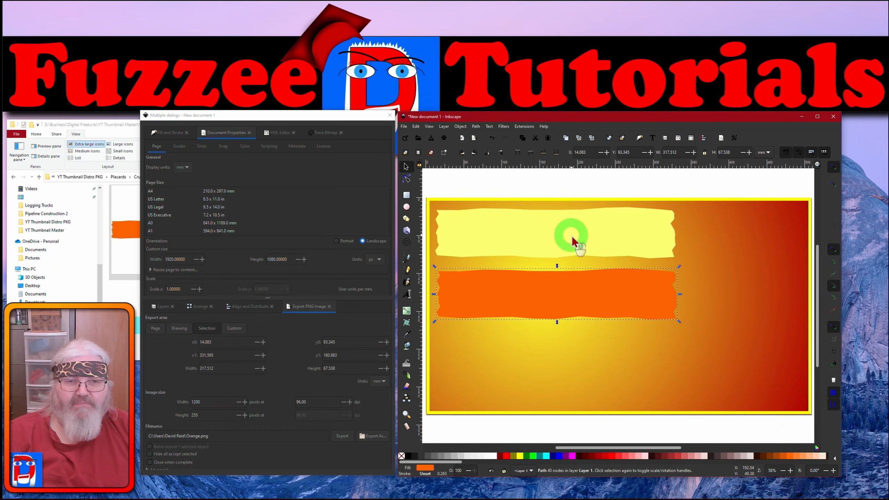
left_click(566, 299)
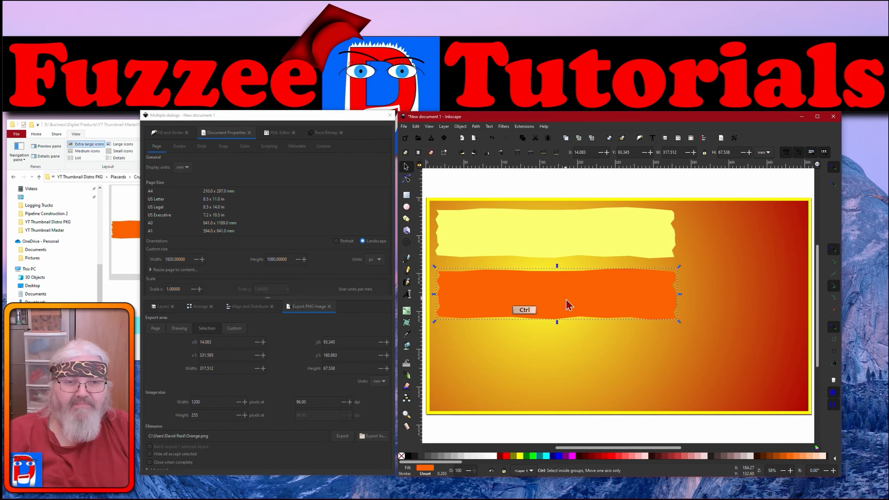
key("ctrl+d")
left_click_drag(566, 302, 565, 383)
left_click_drag(528, 300, 528, 314)
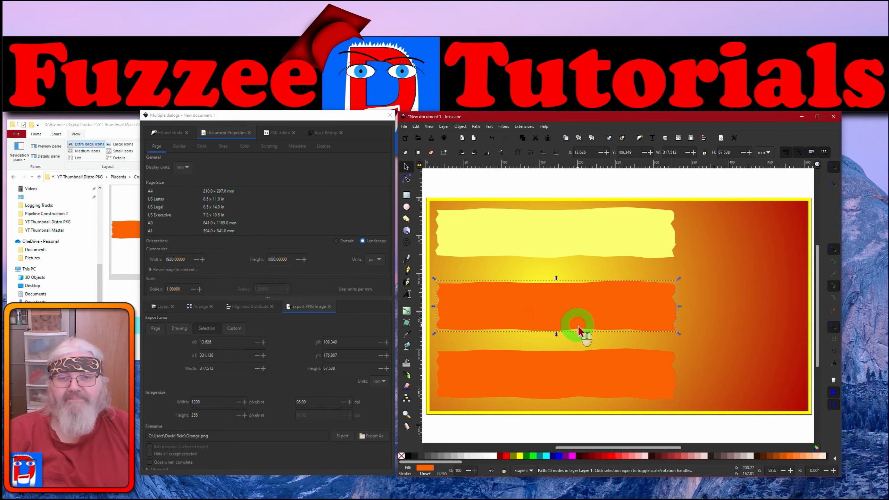
Step: Switch to File Explorer, go back up to the YT Thumbnail Distro PKG folder and open Logos
left_click(117, 130)
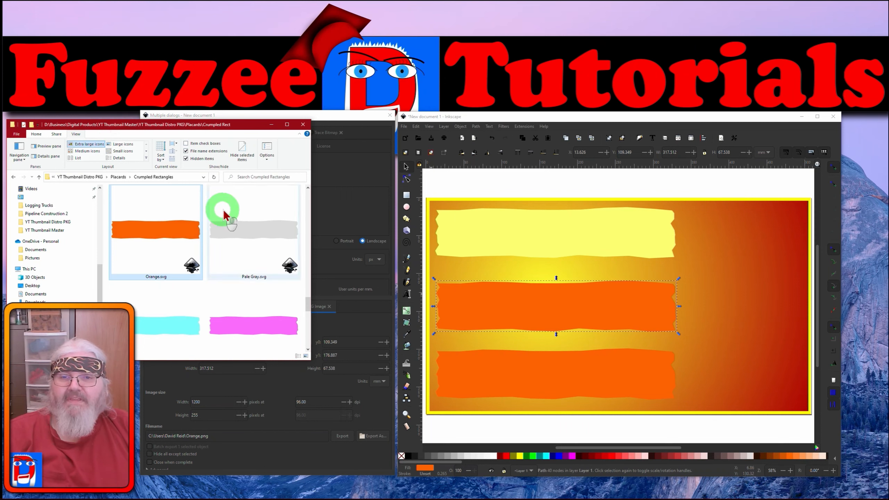
key("alt+Up")
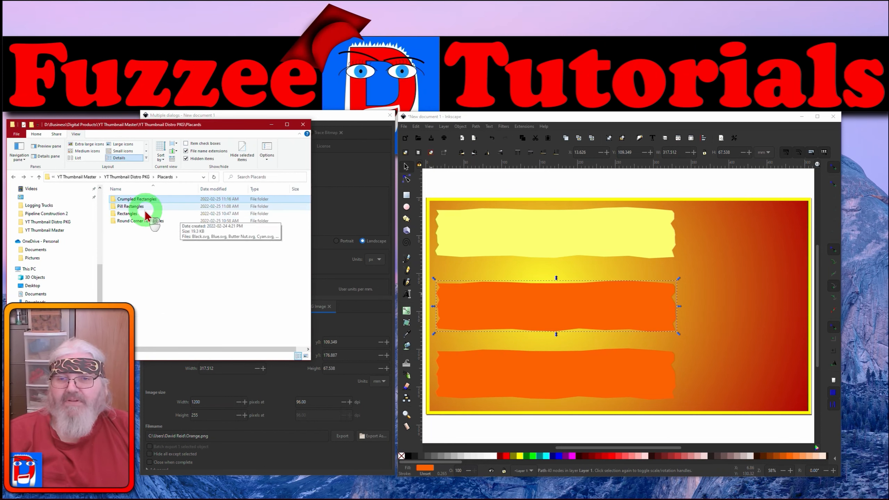
key("alt+Up")
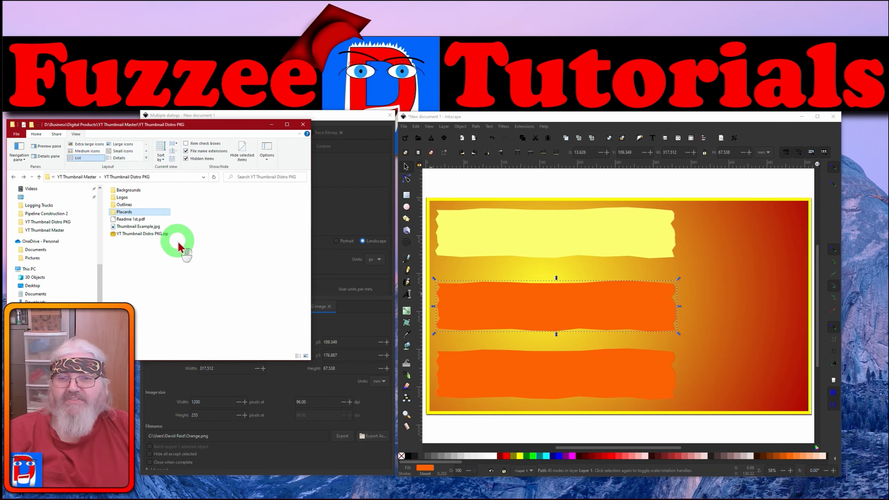
double_click(115, 198)
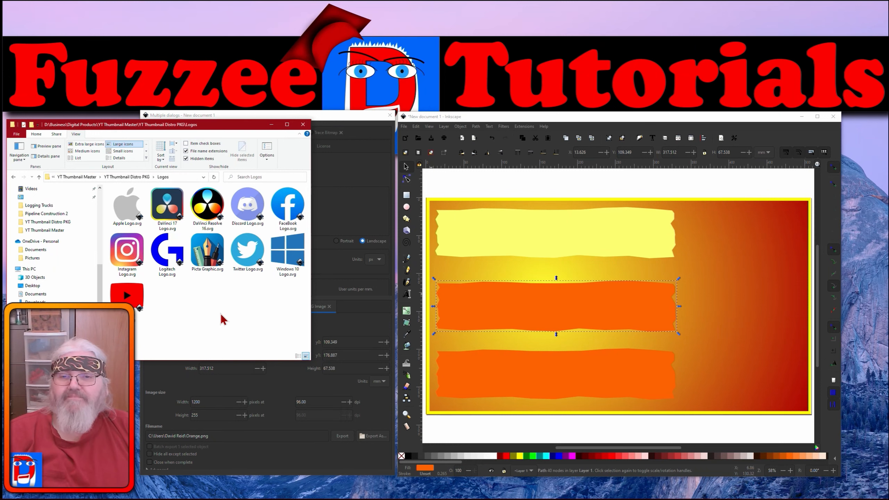
Step: Place the YouTube logo in Inkscape at the upper right of the thumbnail, beside the yellow placard
left_click(230, 311)
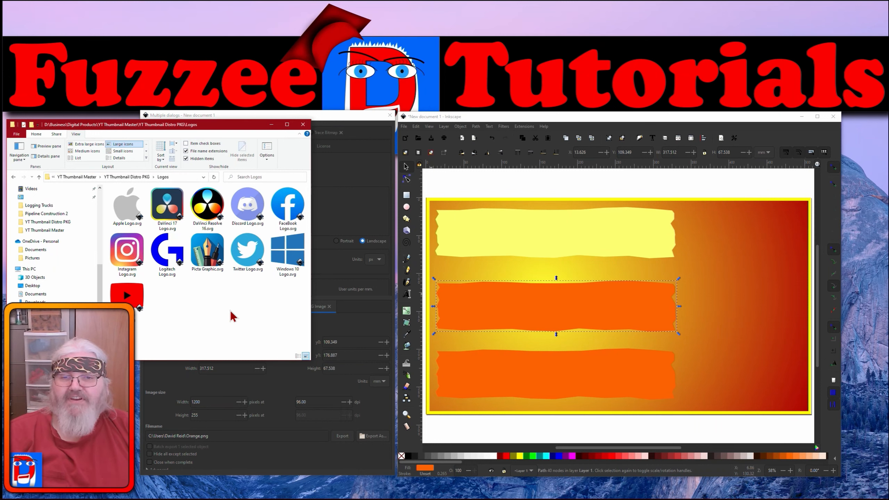
left_click_drag(125, 297, 720, 274)
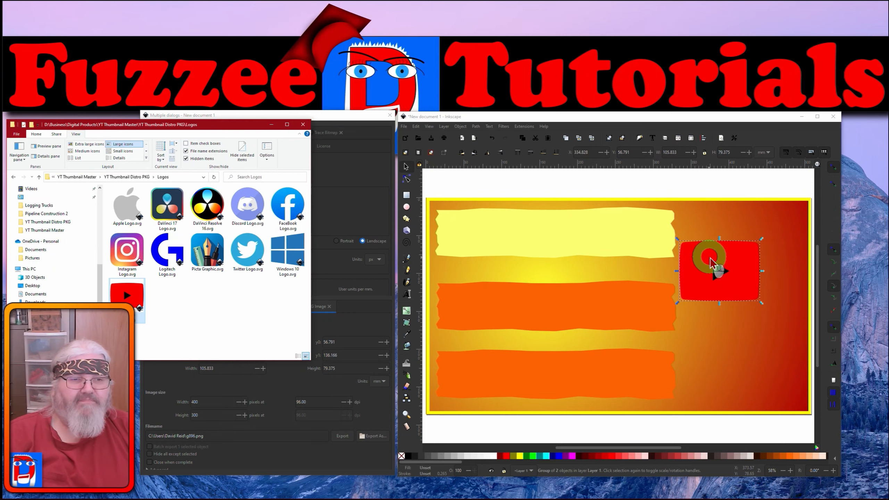
left_click_drag(701, 262, 728, 240)
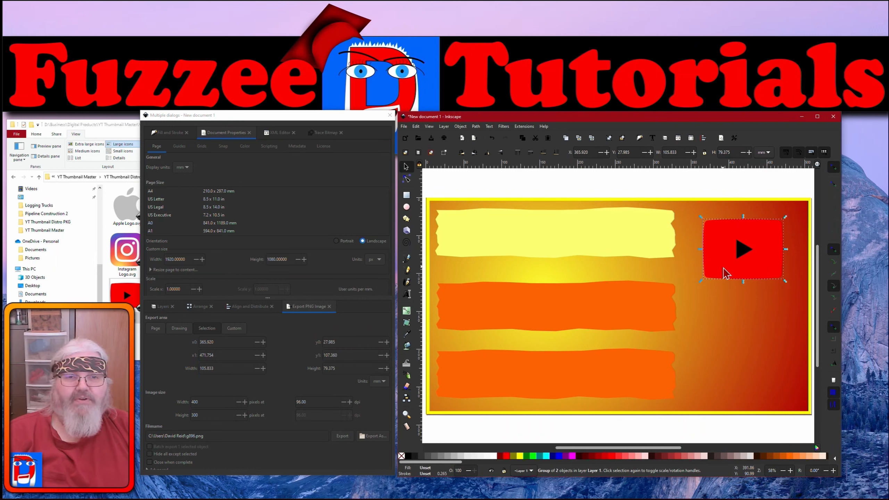
Step: Ungroup the YouTube logo and select only its red body, without the play triangle
left_click(717, 248)
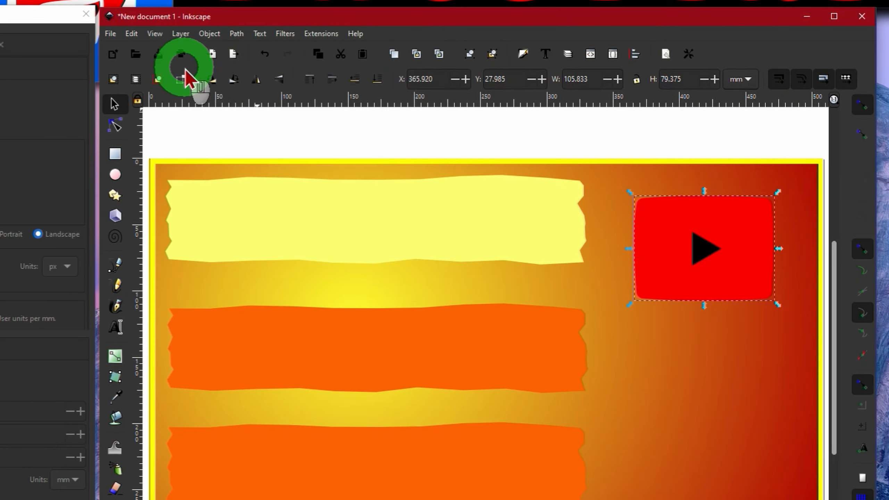
left_click(212, 36)
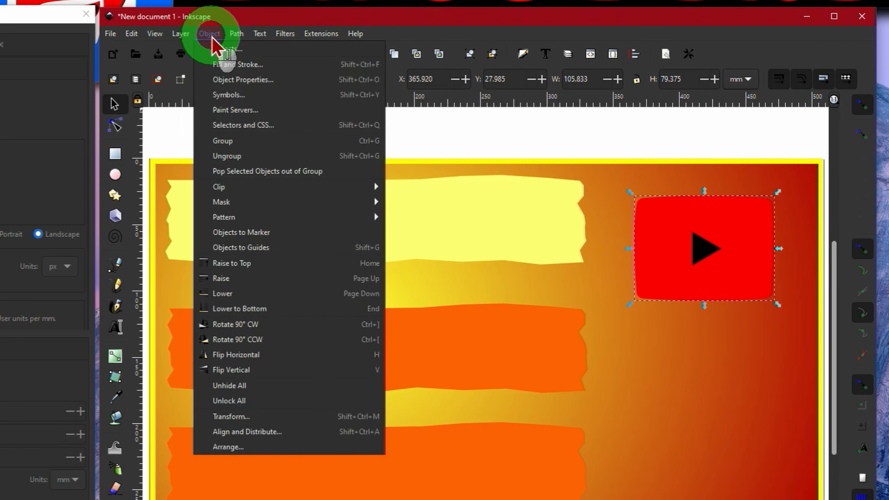
left_click(232, 152)
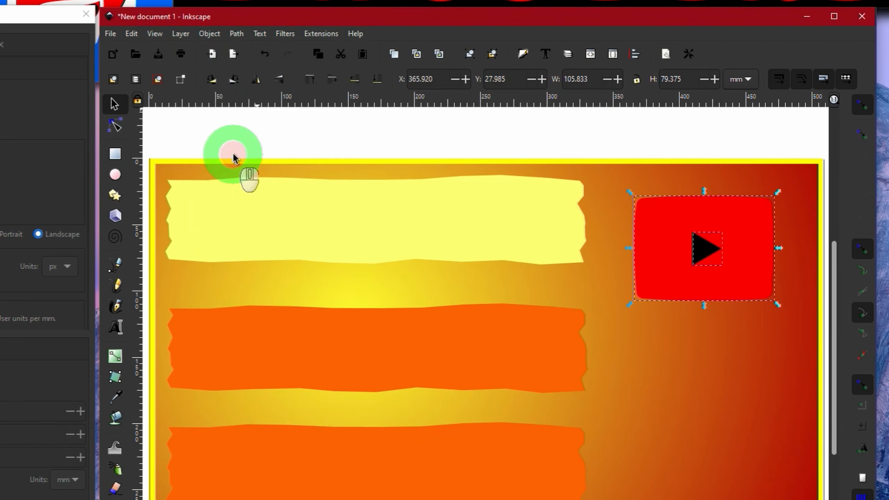
left_click(712, 140)
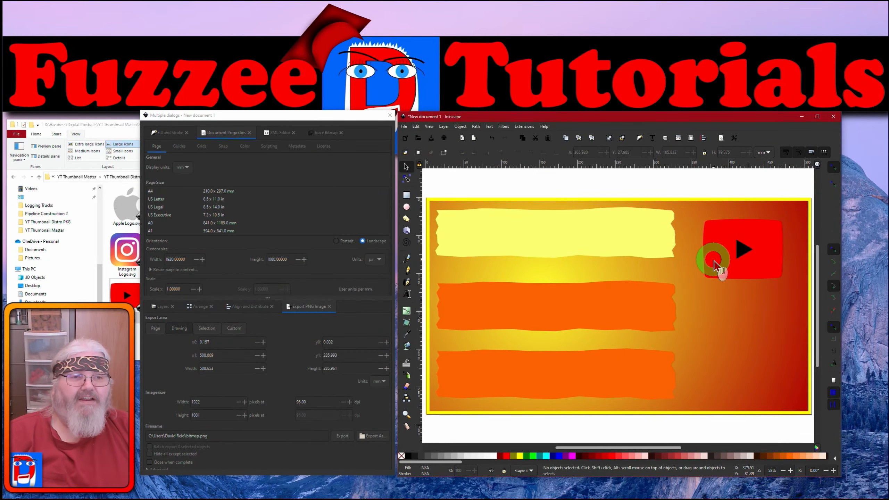
left_click(714, 259)
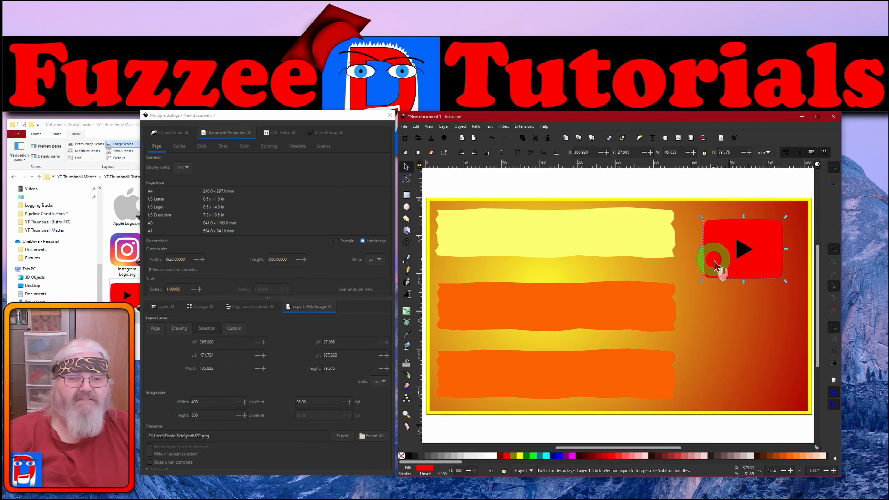
Step: Try red, maroon and pink fills, including #FF0066, on the body of the YouTube logo
left_click(506, 456)
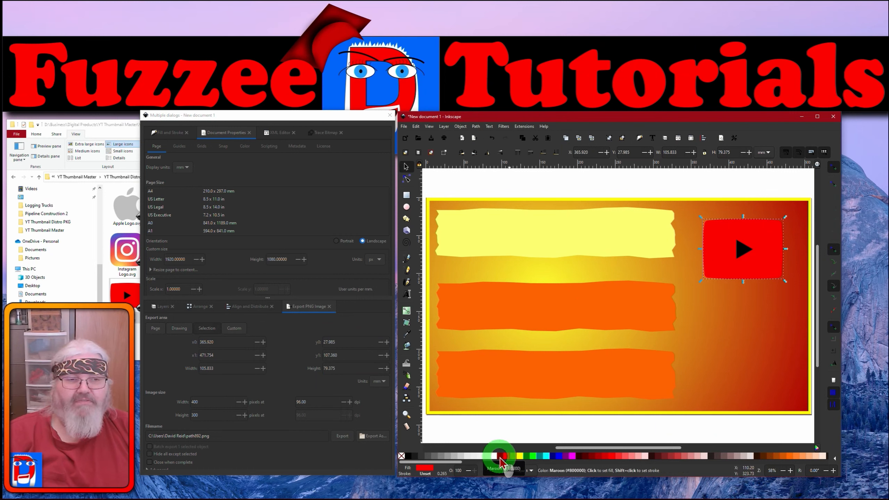
left_click(501, 456)
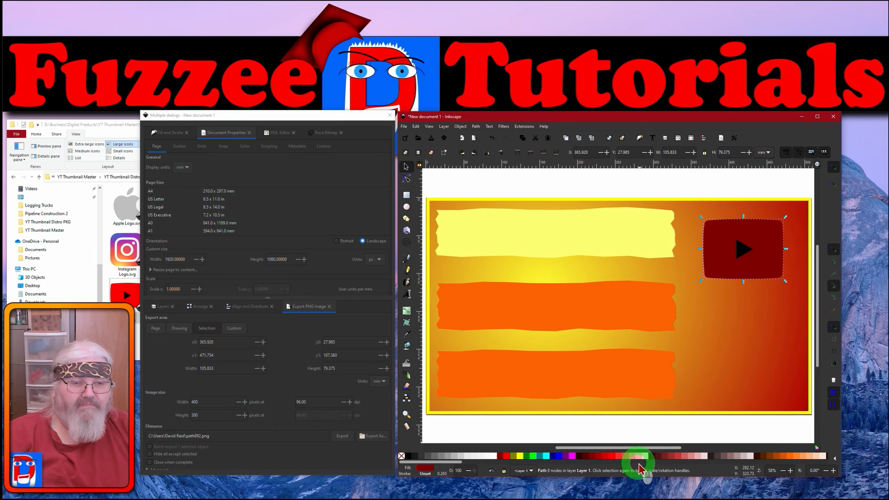
left_click_drag(638, 463, 794, 464)
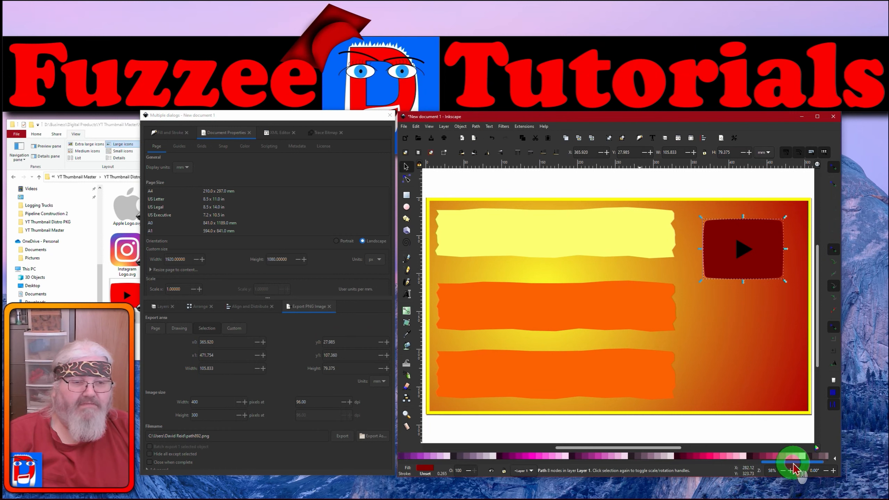
left_click(712, 456)
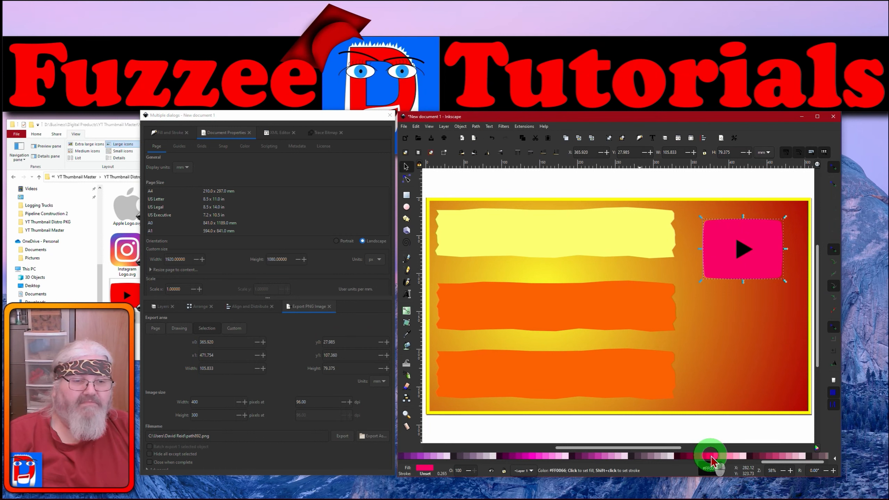
left_click(704, 456)
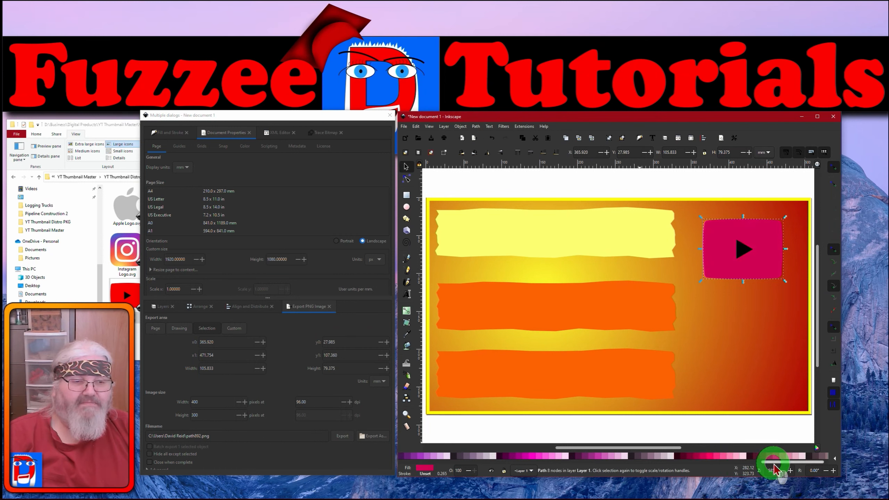
Step: Fill the body of the YouTube logo with dark red #AA0000 from the colour palette
left_click_drag(775, 466, 427, 467)
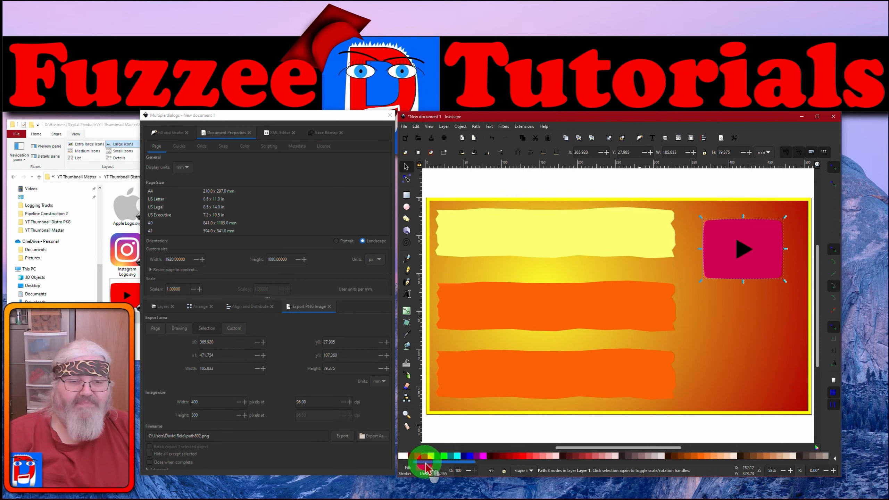
left_click(515, 456)
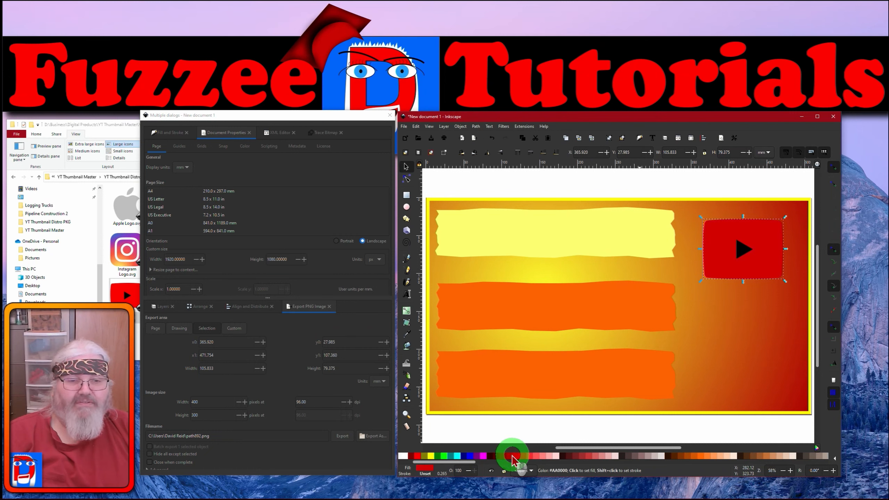
left_click(509, 455)
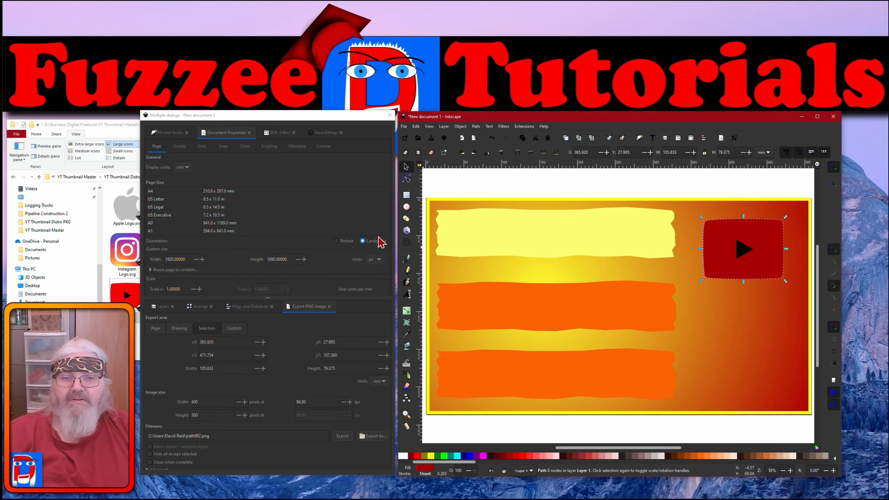
Step: Give the body of the YouTube logo a yellow stroke
left_click(725, 270)
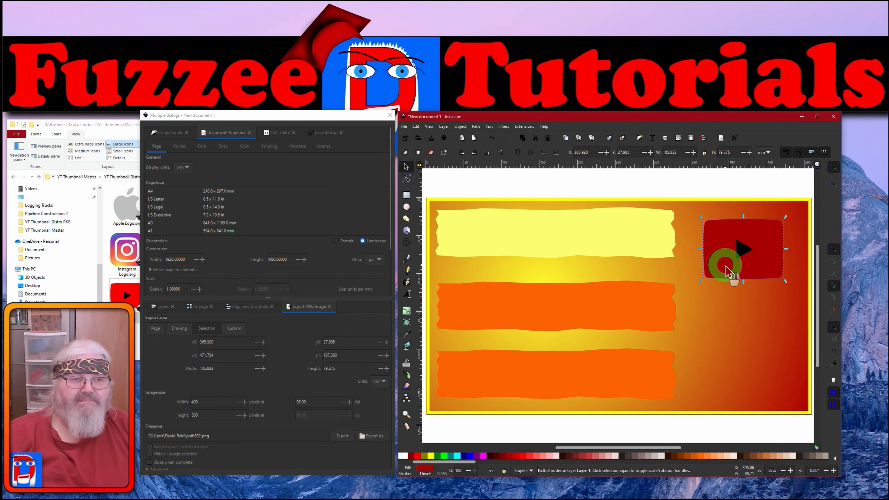
key("shift")
left_click(432, 457, "shift")
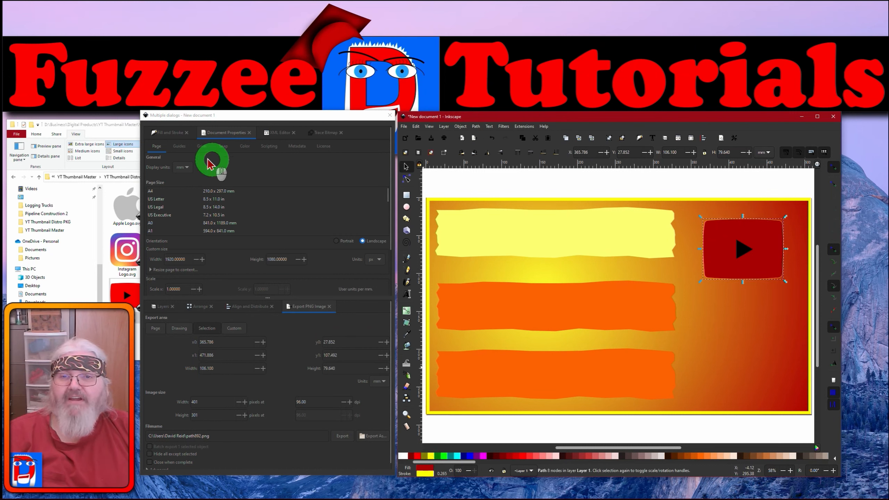
Step: Try a 5 mm stroke width on the body of the YouTube logo
left_click(171, 134)
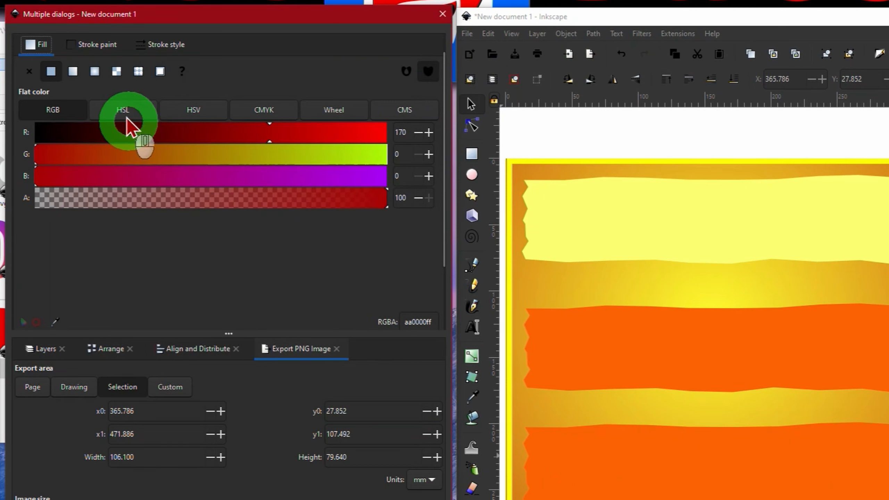
left_click(104, 51)
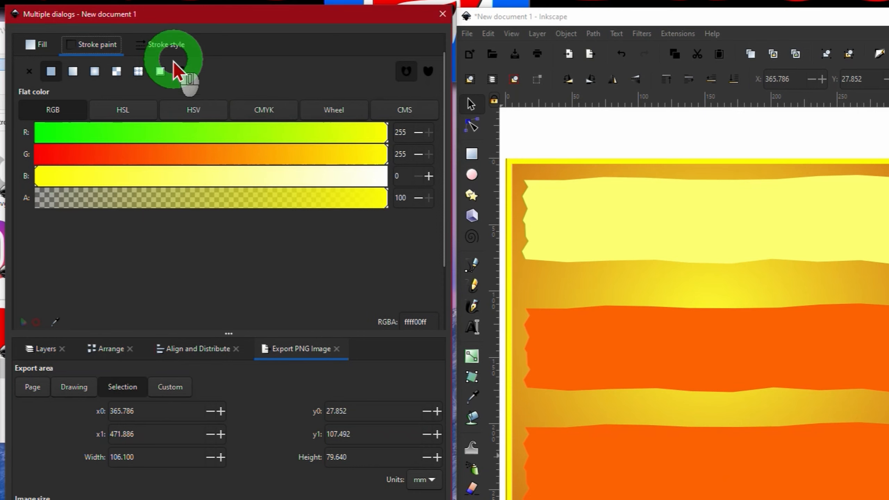
left_click(160, 46)
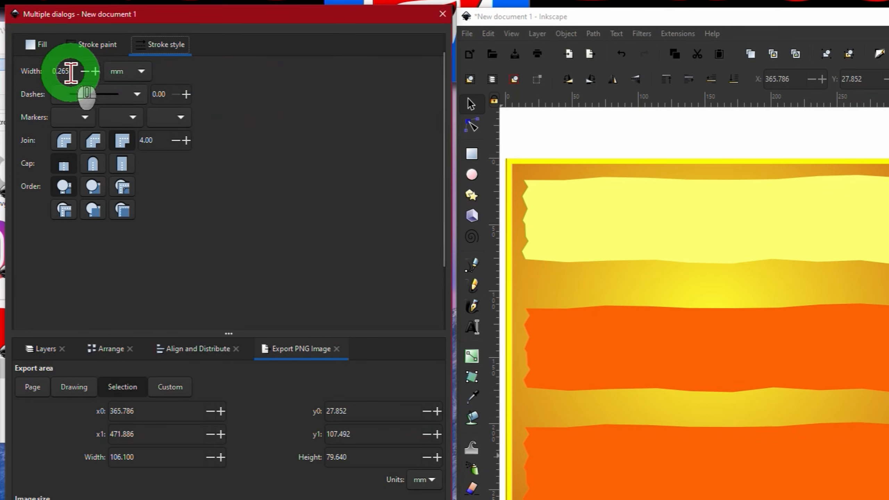
left_click_drag(71, 73, 24, 73)
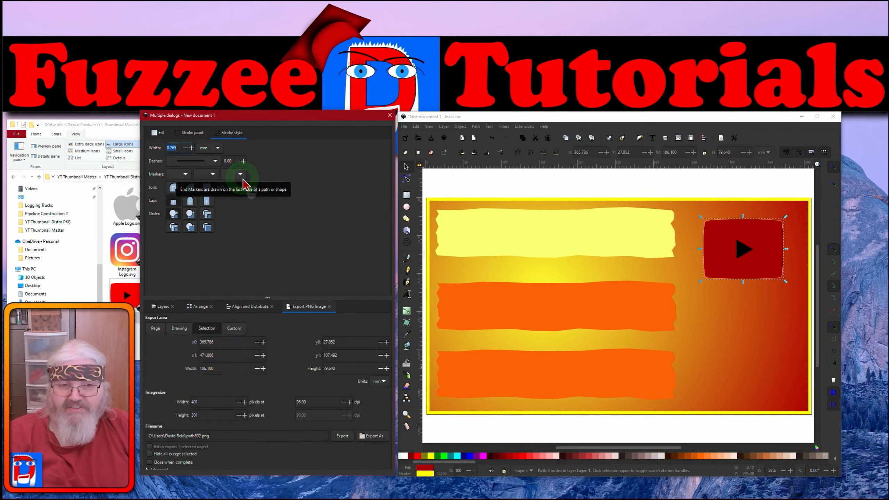
type("5")
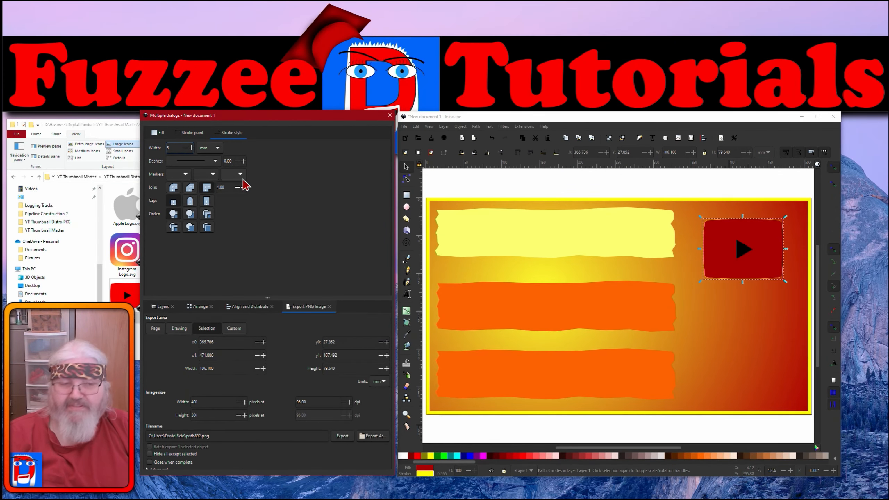
key("Return")
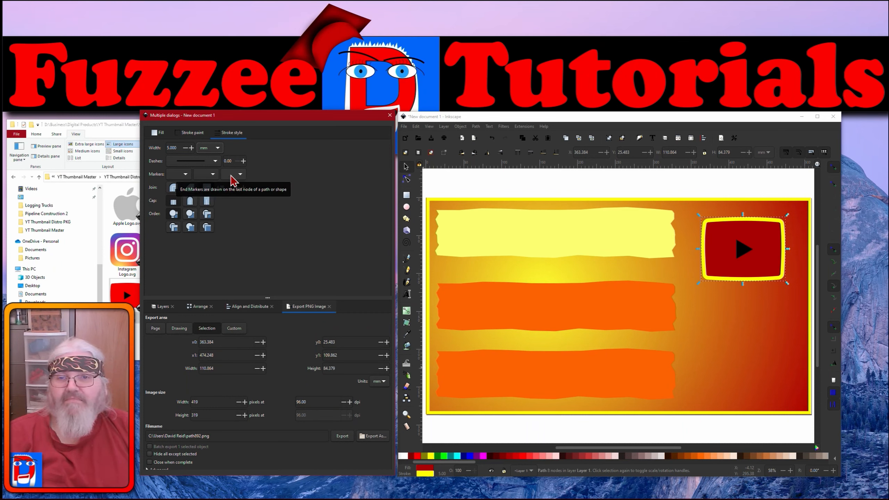
Step: Reduce the stroke width of the YouTube logo's body to 2 mm
left_click(171, 148)
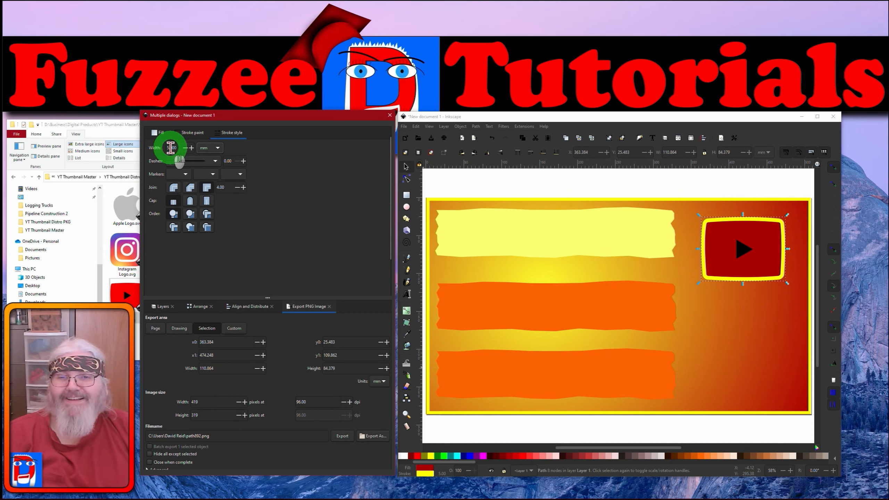
left_click_drag(178, 148, 161, 149)
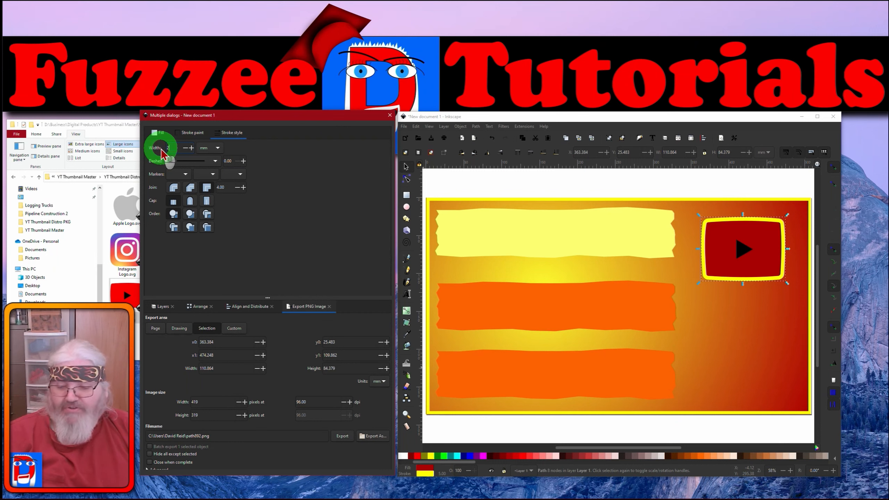
type("2")
key("Tab")
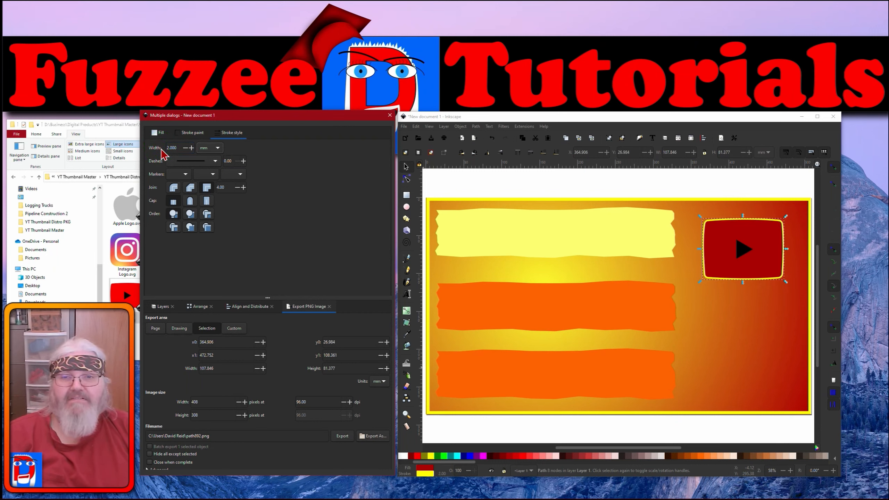
Step: Start the Drop Shadow filter on the YouTube logo's body and turn on its live preview
left_click(314, 187)
left_click(723, 253)
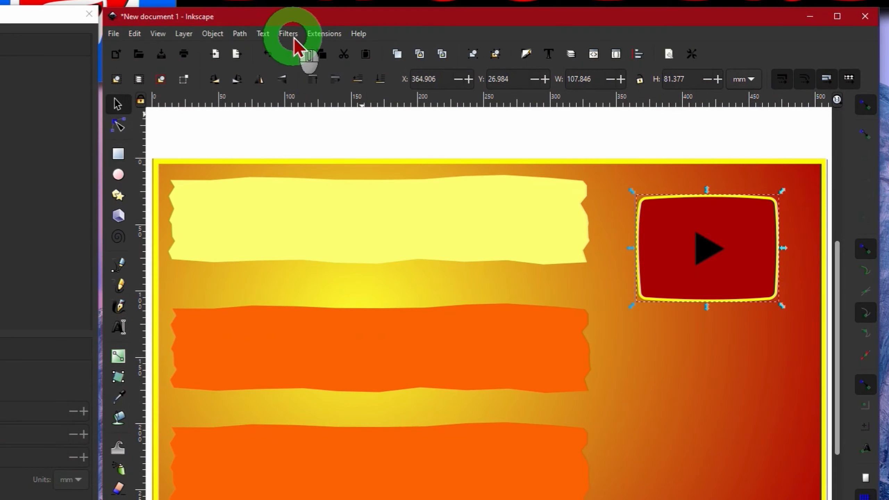
left_click(504, 127)
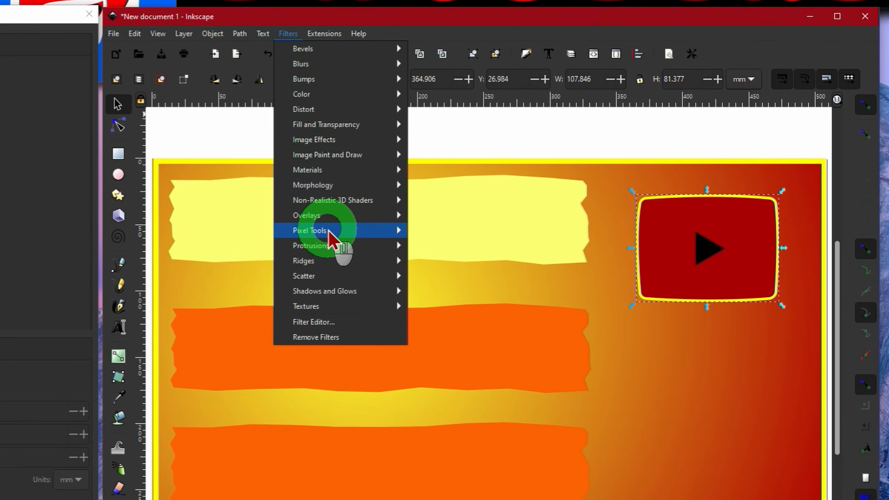
mouse_move(345, 292)
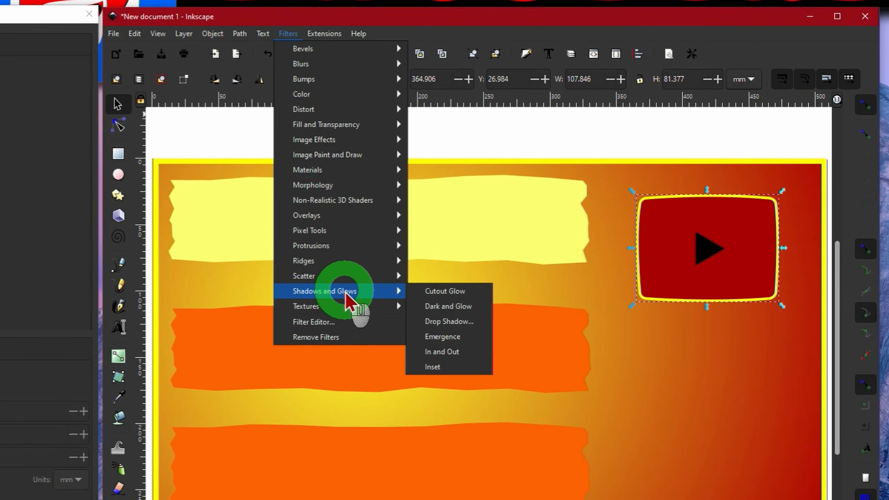
left_click(452, 321)
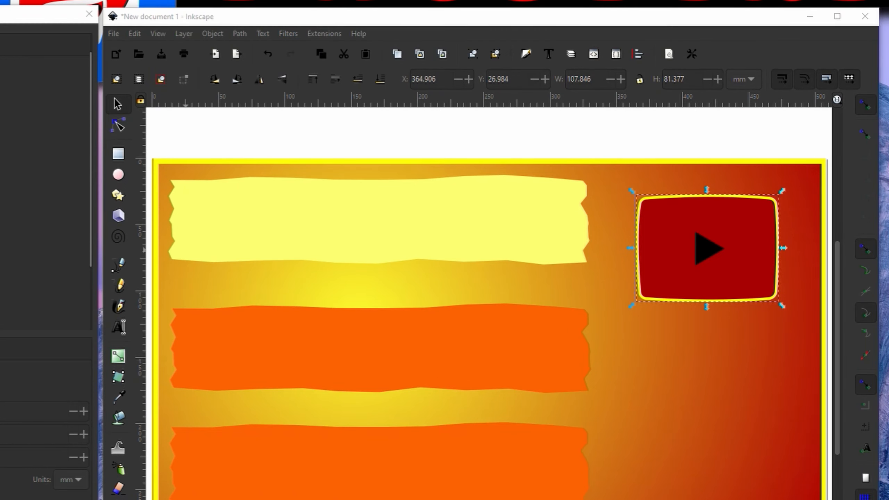
left_click_drag(76, 87, 379, 134)
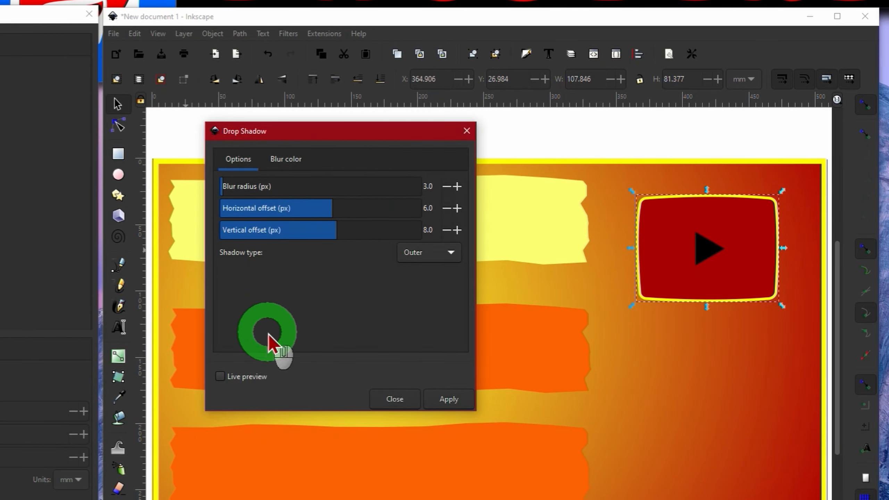
left_click(220, 377)
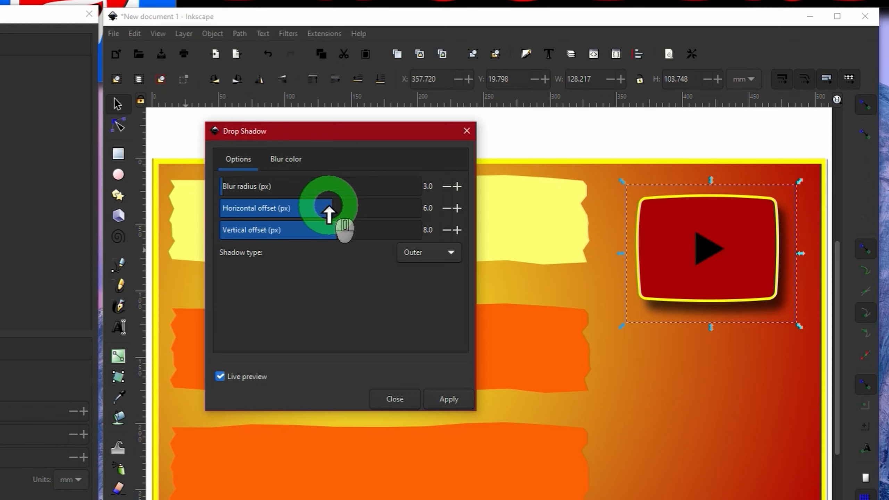
Step: Apply the logo's drop shadow with blur radius 1.3 px, horizontal offset 3.0 px and vertical offset 3.3 px
left_click_drag(329, 209, 326, 231)
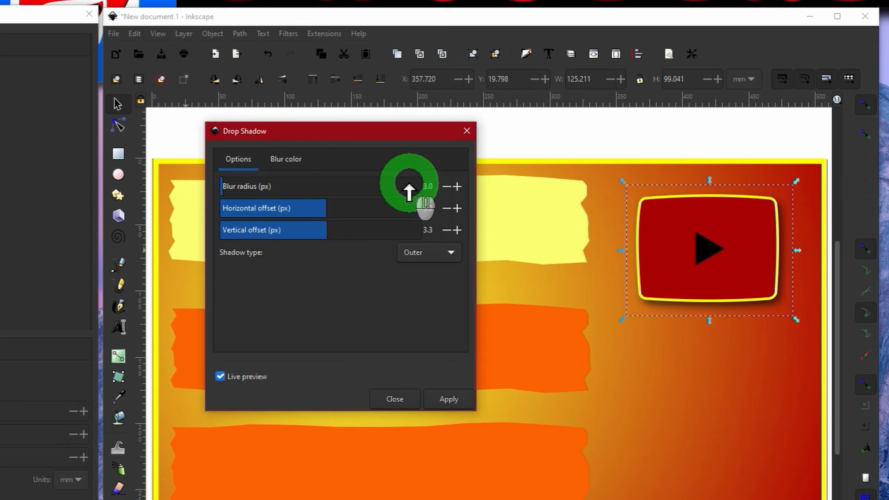
left_click(445, 189)
left_click(445, 189)
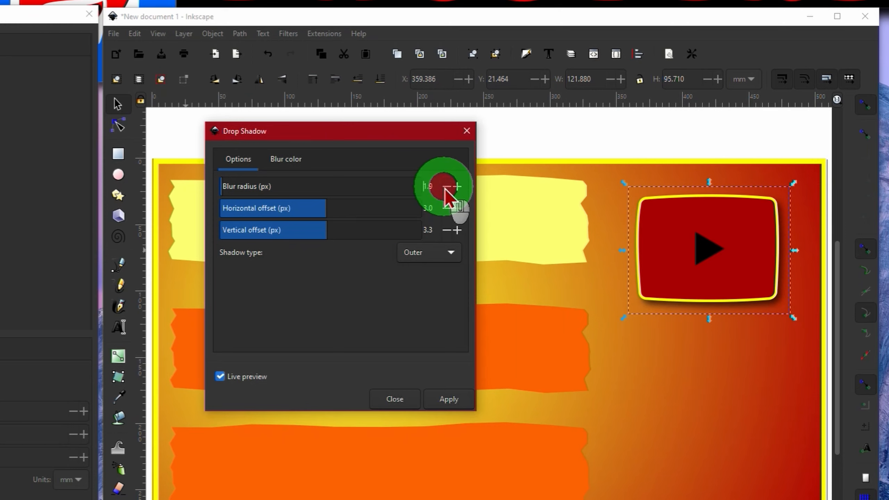
left_click(445, 189)
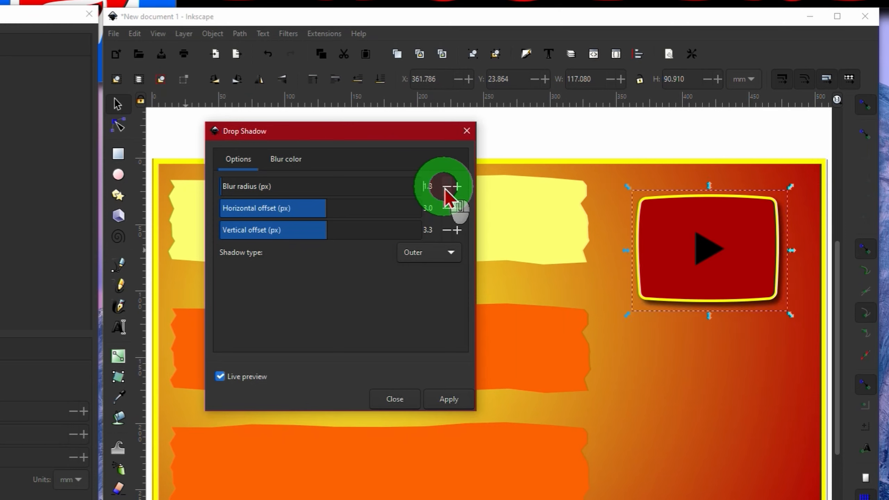
left_click(449, 401)
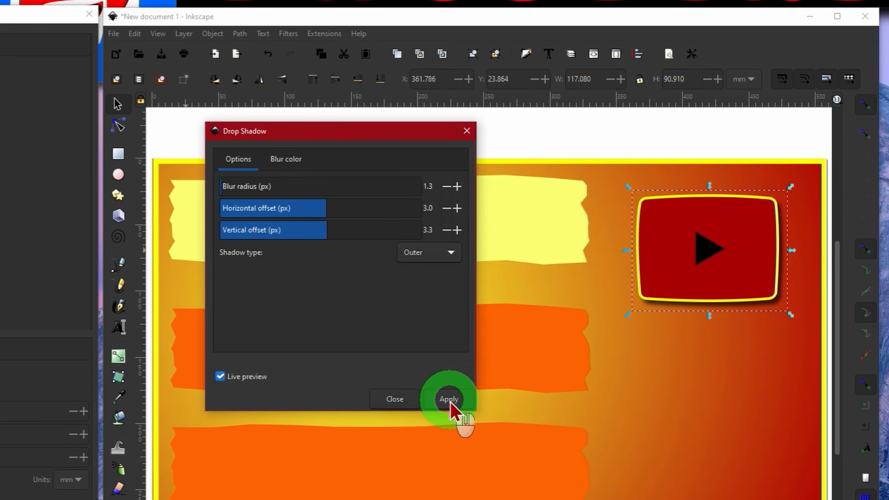
left_click(395, 399)
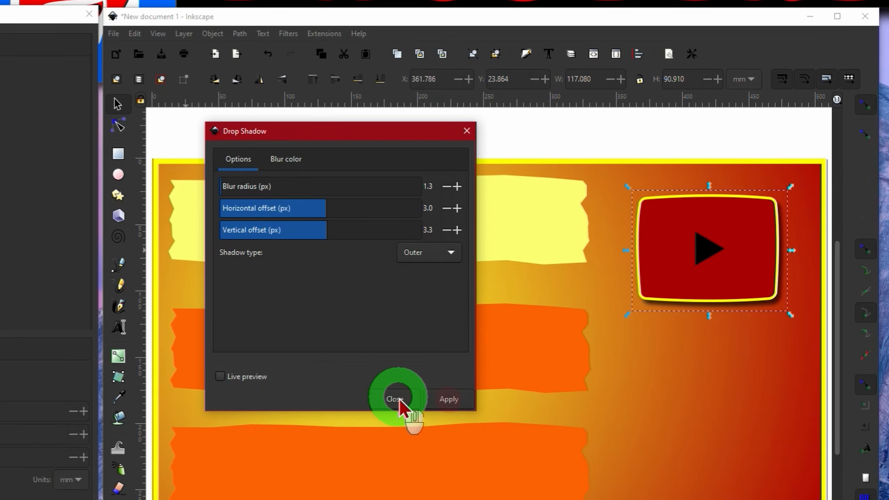
left_click(682, 252)
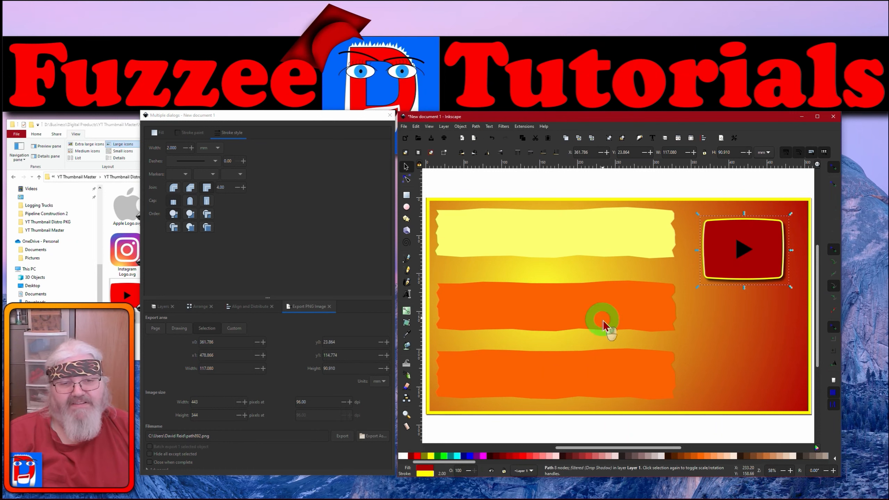
Step: Set the stroke width of the YouTube logo's body to 0 mm
left_click(213, 116)
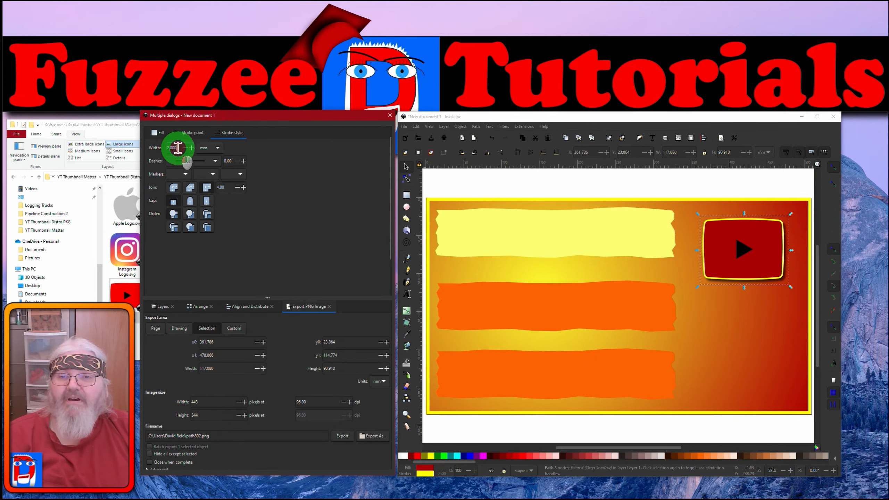
left_click_drag(178, 149, 162, 148)
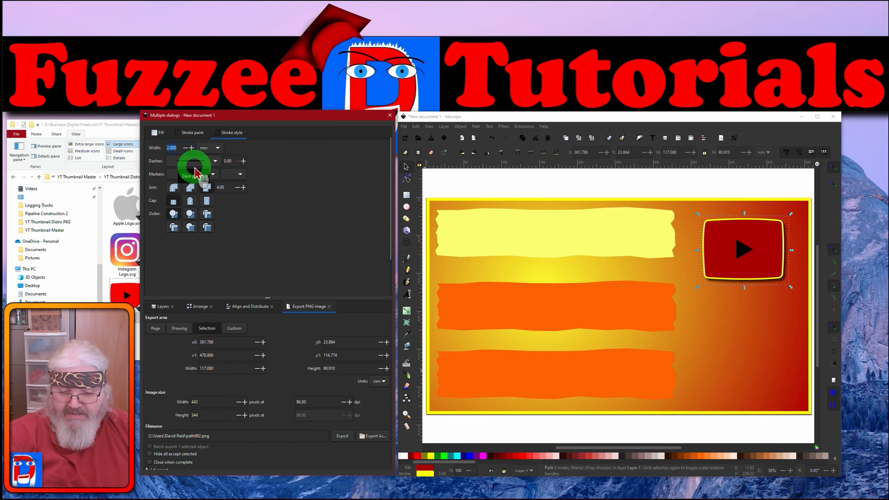
type("0")
key("Tab")
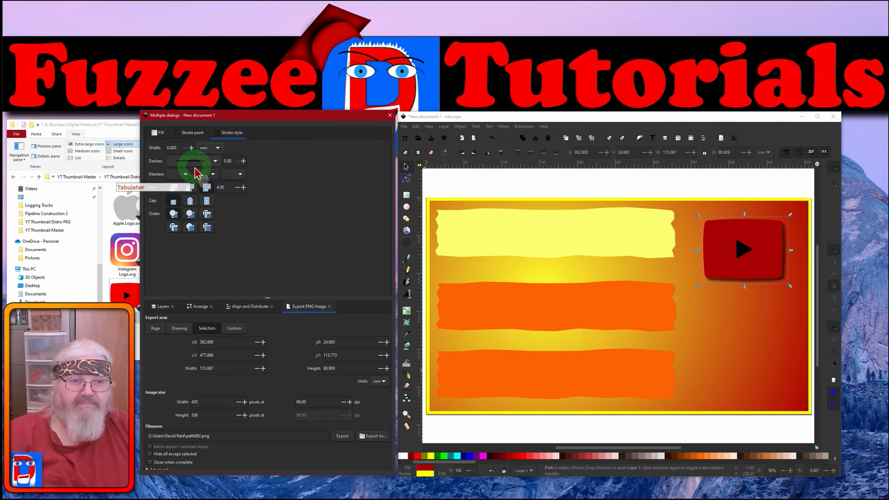
Step: Apply a drop shadow to the yellow placard with blur radius 1.3 px and offsets of 3.0 px and 3.3 px
left_click(489, 127)
mouse_move(503, 127)
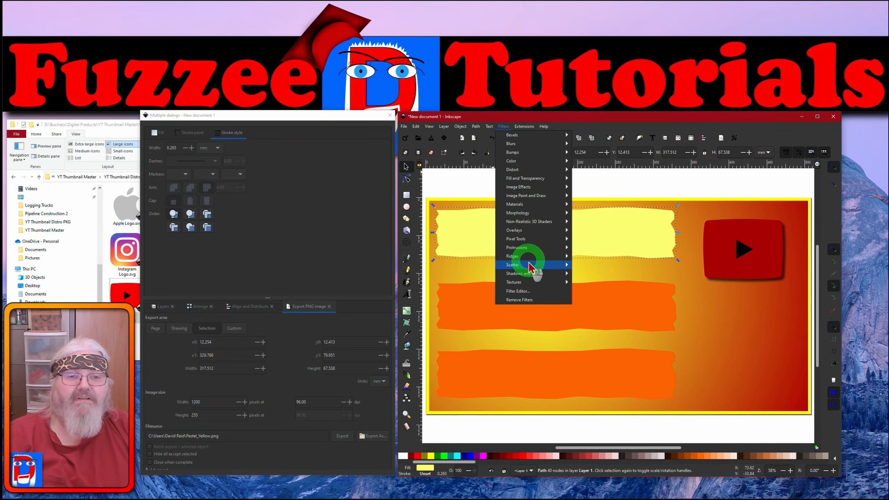
mouse_move(538, 278)
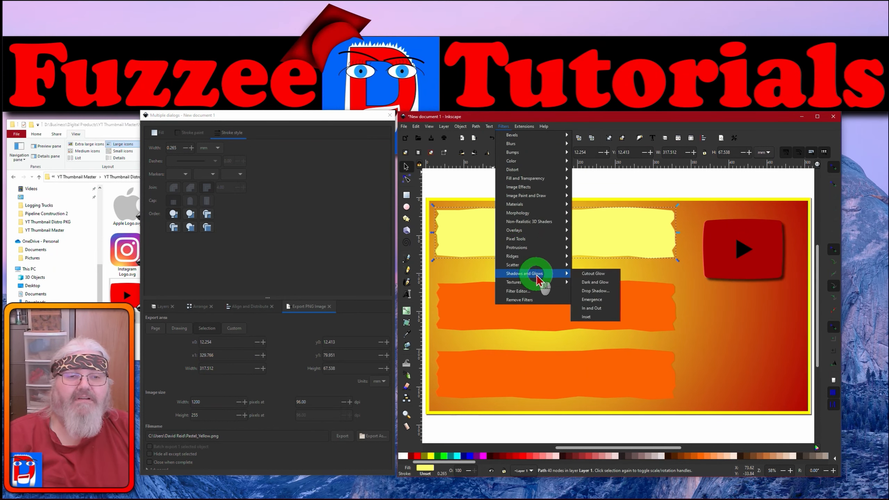
left_click(593, 288)
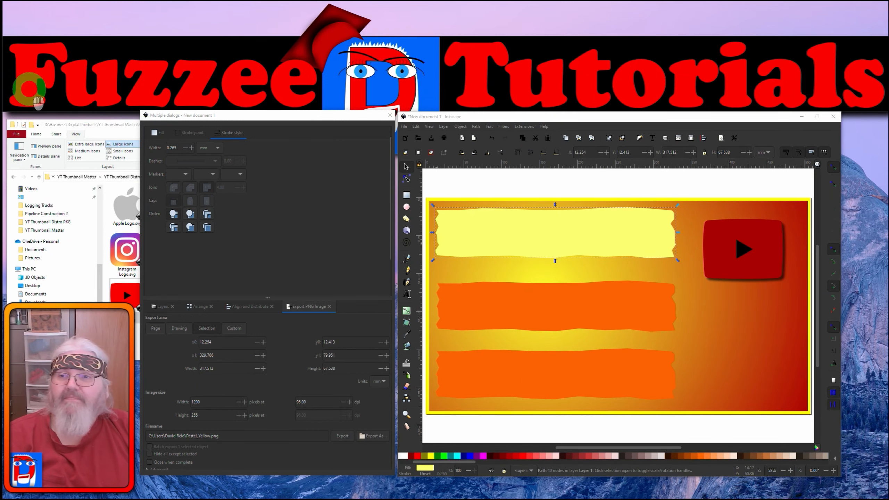
left_click_drag(252, 139, 583, 39)
left_click(608, 68)
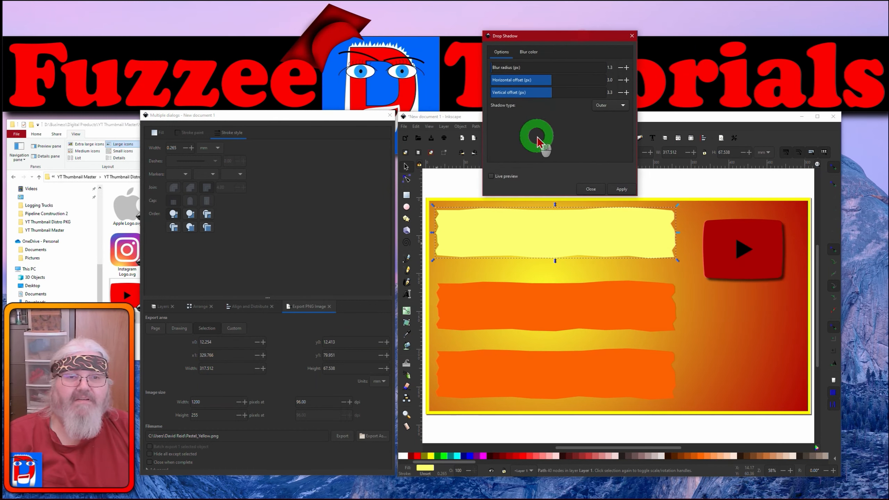
left_click(491, 176)
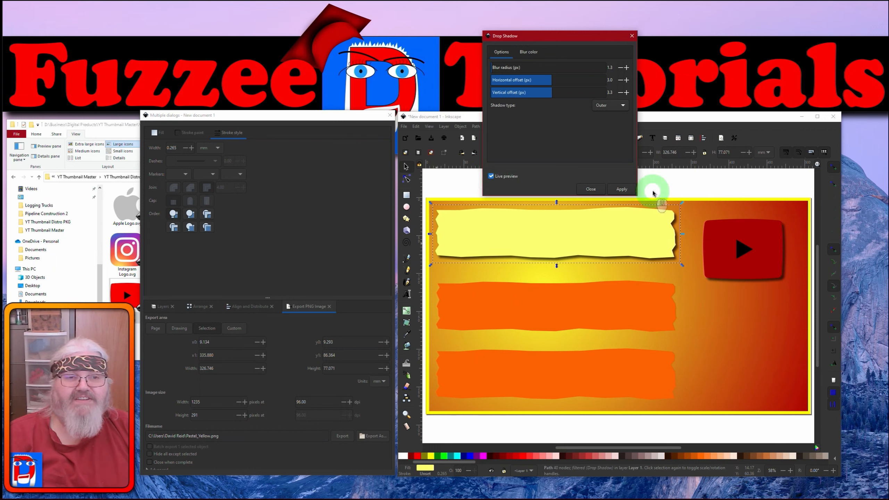
left_click(621, 190)
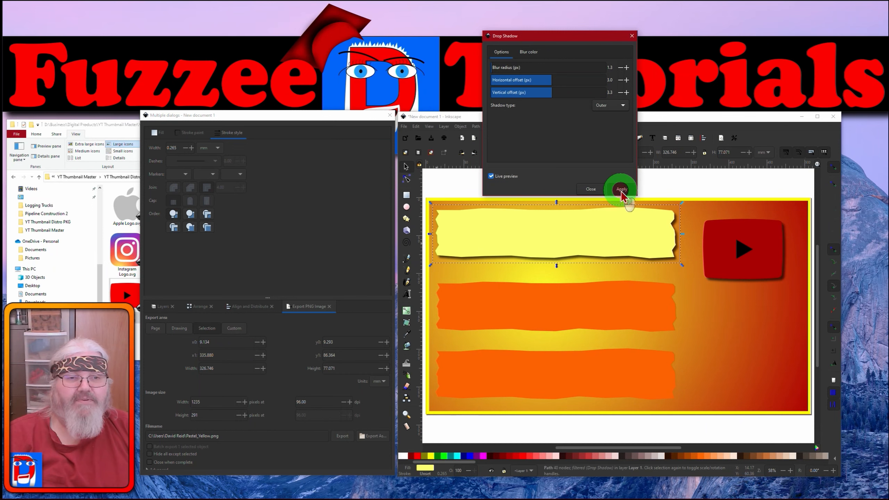
left_click(590, 189)
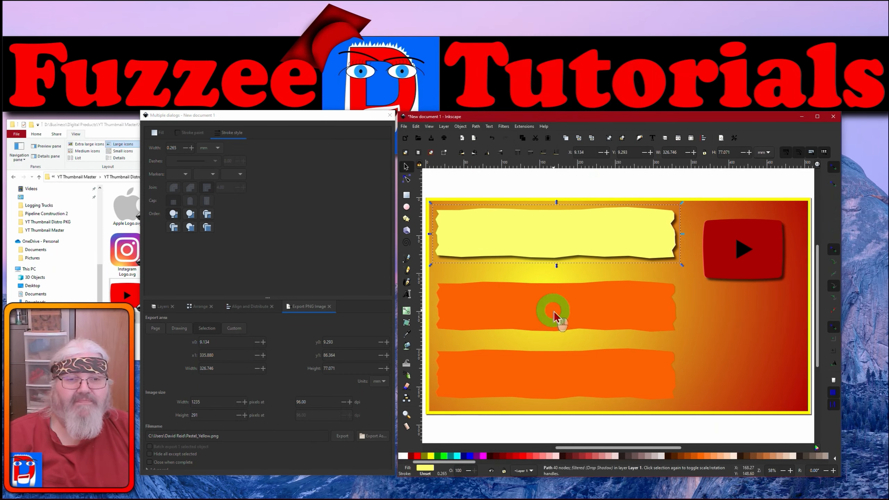
Step: Apply the same drop shadow to the upper orange placard, keeping the 1.3 px blur radius and 3.0 and 3.3 px offsets
right_click(569, 242)
left_click(552, 231)
left_click(580, 303)
left_click(501, 127)
mouse_move(531, 273)
left_click(586, 295)
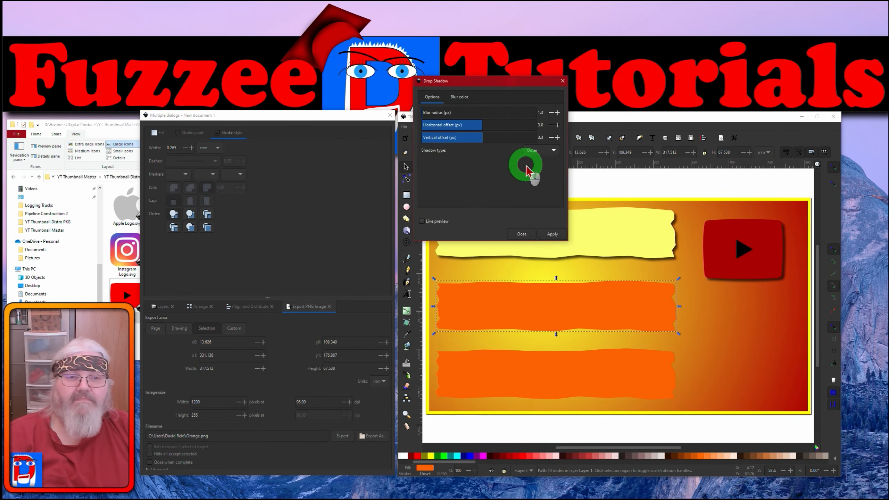
left_click(552, 234)
left_click(522, 234)
Step: Apply the same drop shadow settings to the lower orange placard
left_click(542, 372)
left_click(501, 126)
left_click(586, 295)
left_click_drag(218, 82, 596, 80)
left_click(623, 233)
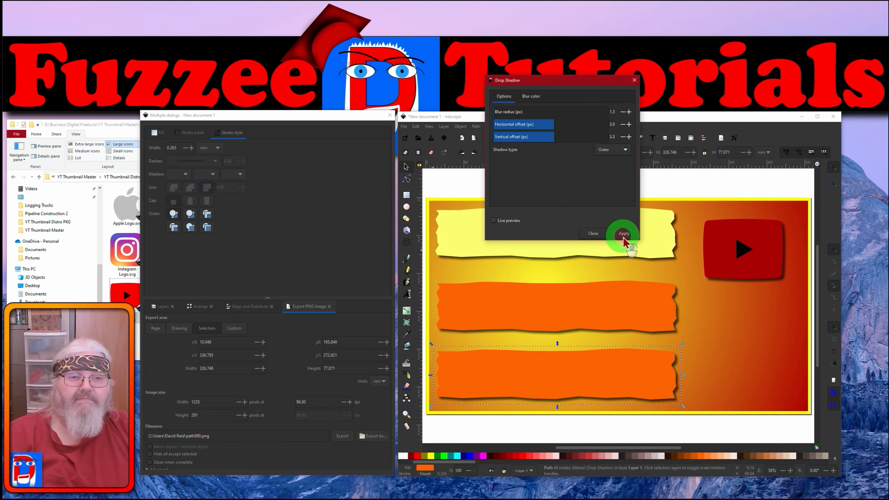
left_click(592, 235)
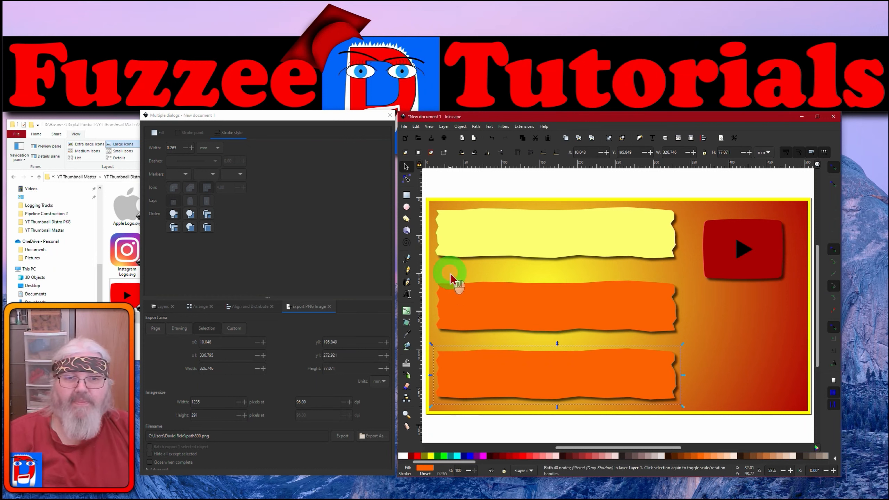
Step: Add the word "Thumbnail" in dark red 80 pt Impact on the yellow placard and move it to the placard's left end
left_click(407, 295)
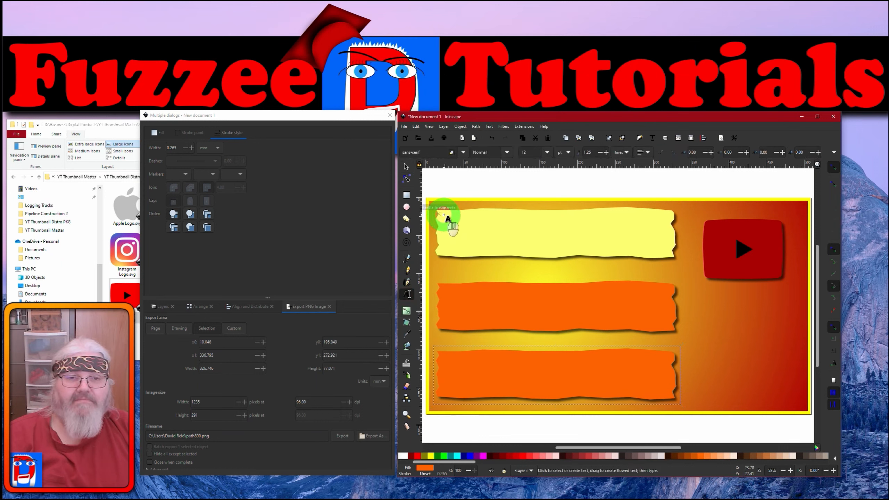
left_click_drag(444, 214, 676, 258)
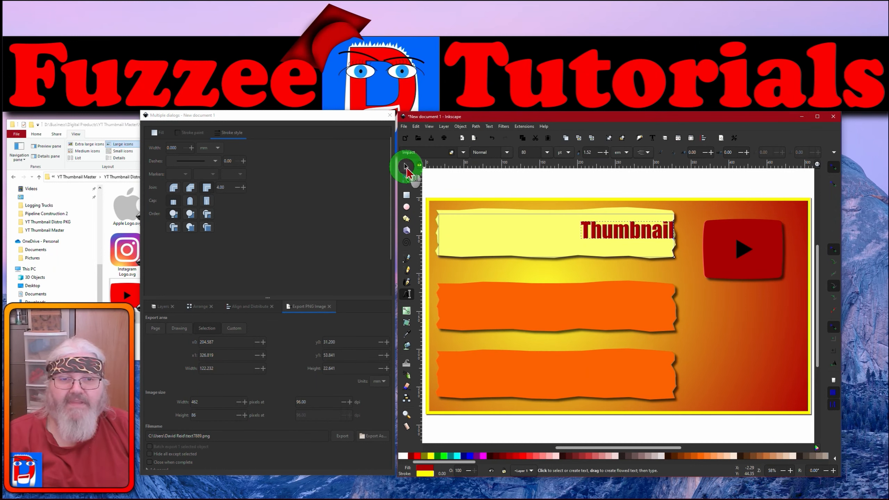
left_click(405, 166)
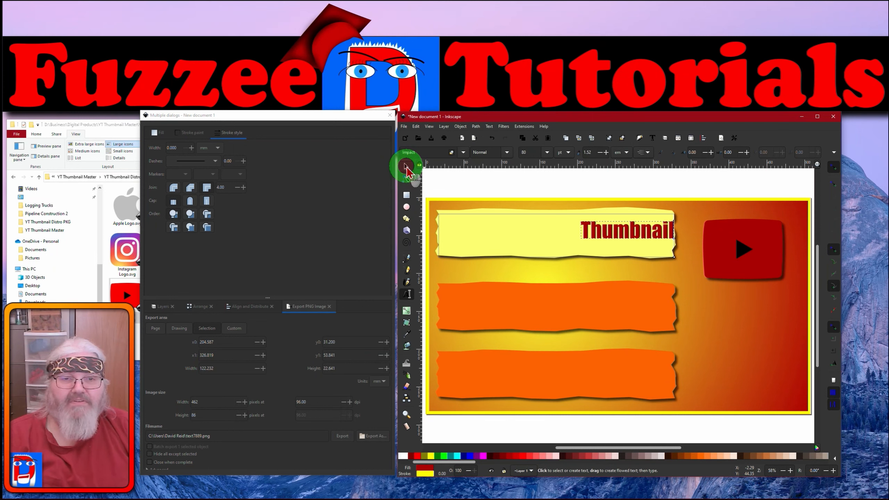
left_click_drag(634, 235, 490, 229)
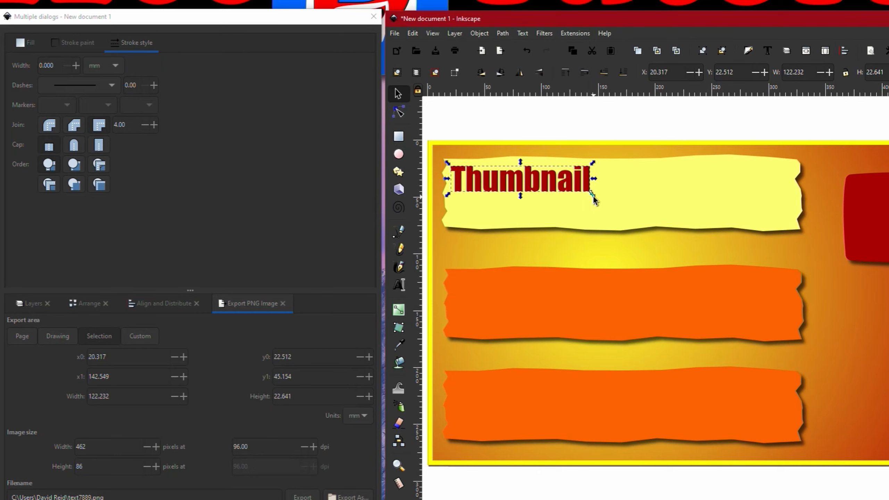
Step: Scale the "Thumbnail" text proportionally to about 266 mm wide so it fills most of the yellow placard
key("ctrl")
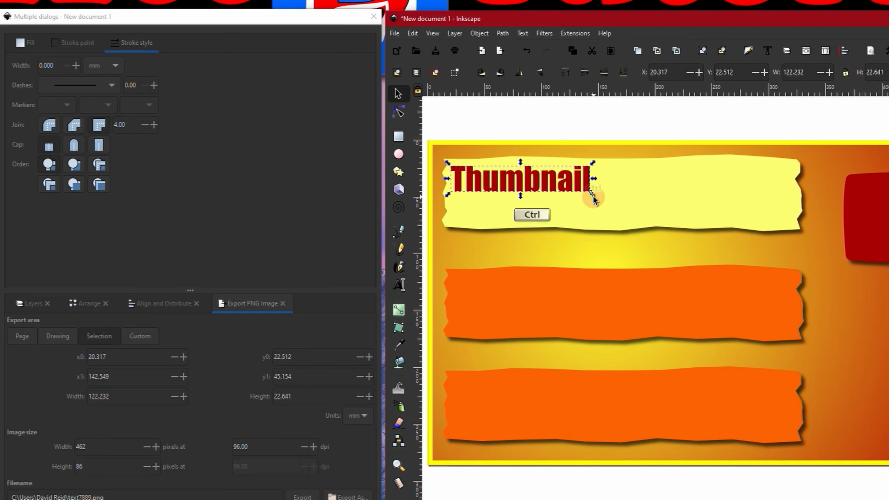
left_click_drag(593, 199, 751, 229)
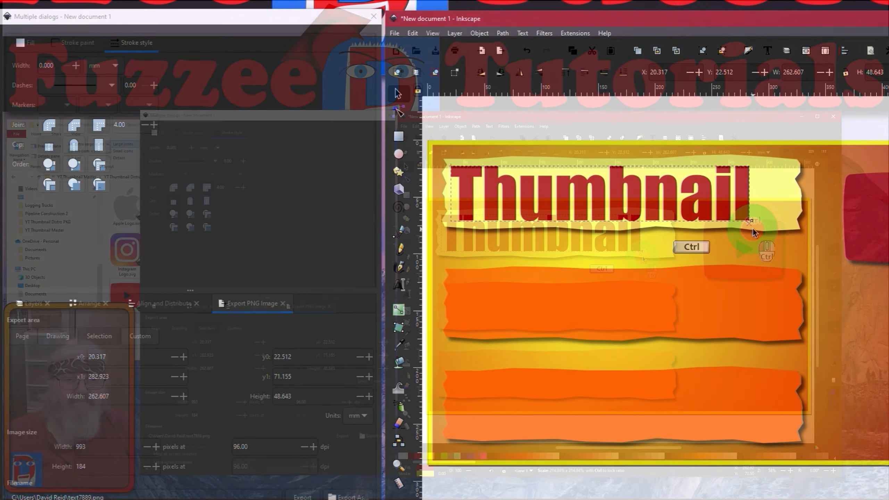
left_click_drag(753, 228, 757, 229)
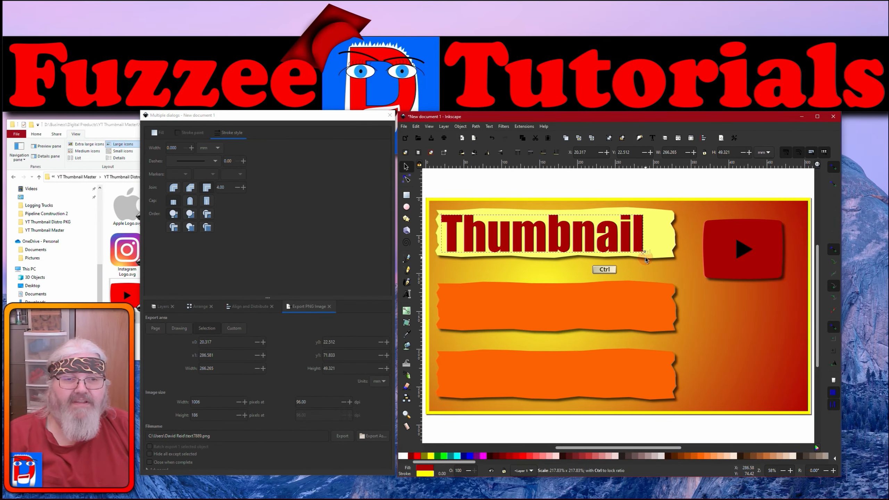
left_click_drag(645, 257, 645, 257)
Step: Set the letter spacing of the "Thumbnail" text to 10.09 and centre the text on the yellow placard
double_click(554, 232)
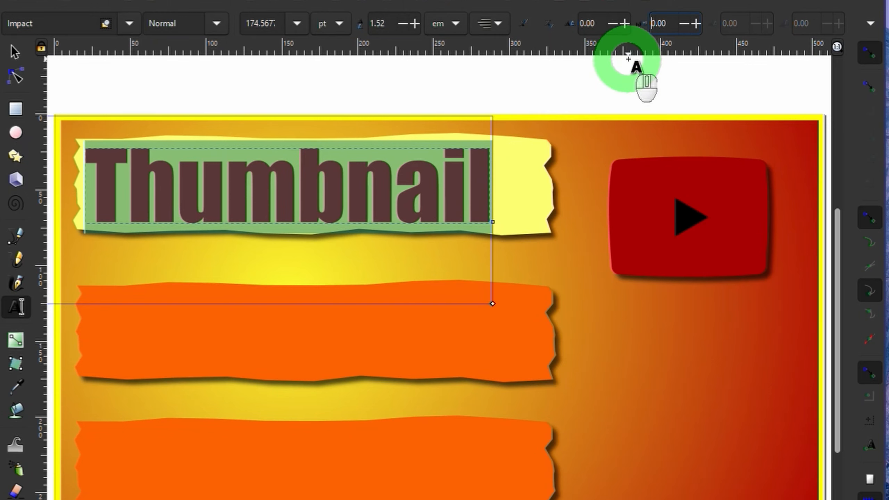
left_click(625, 30)
left_click_drag(625, 26, 626, 26)
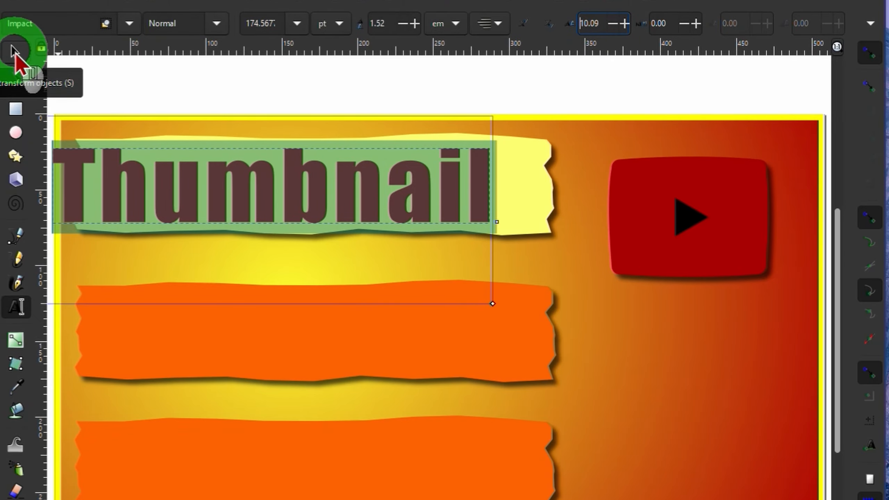
left_click(14, 51)
left_click_drag(227, 200, 235, 202)
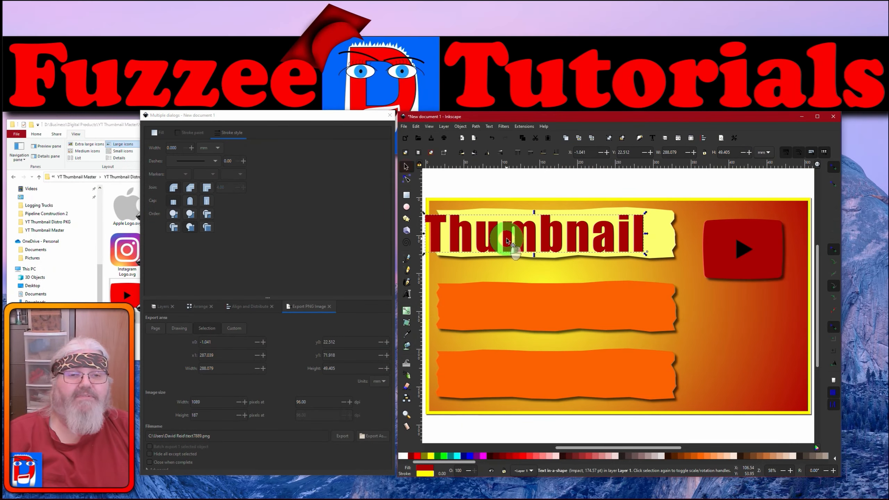
left_click_drag(517, 241, 528, 238)
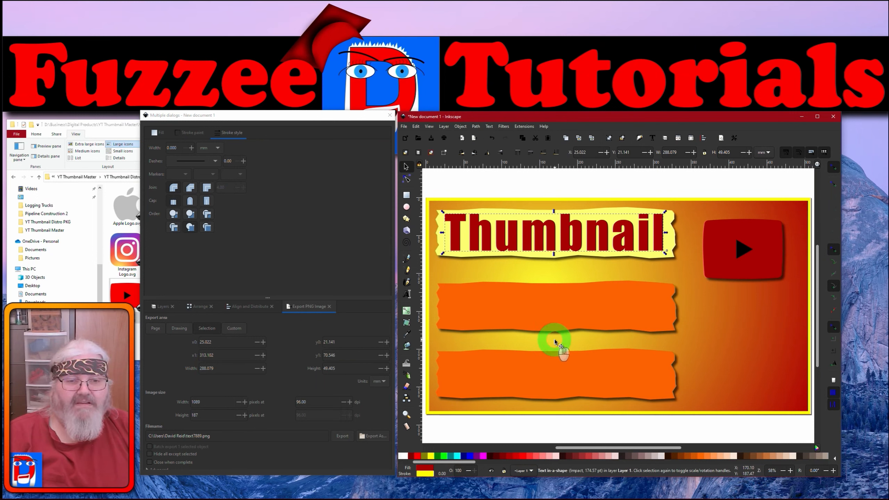
Step: Give the "Thumbnail" text a white fill and a bright green #00FF00 stroke colour
left_click(405, 457)
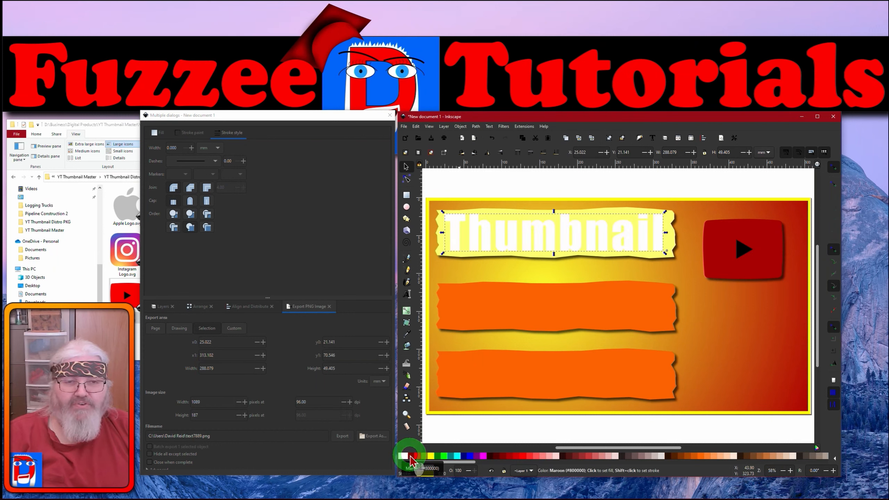
left_click(427, 457)
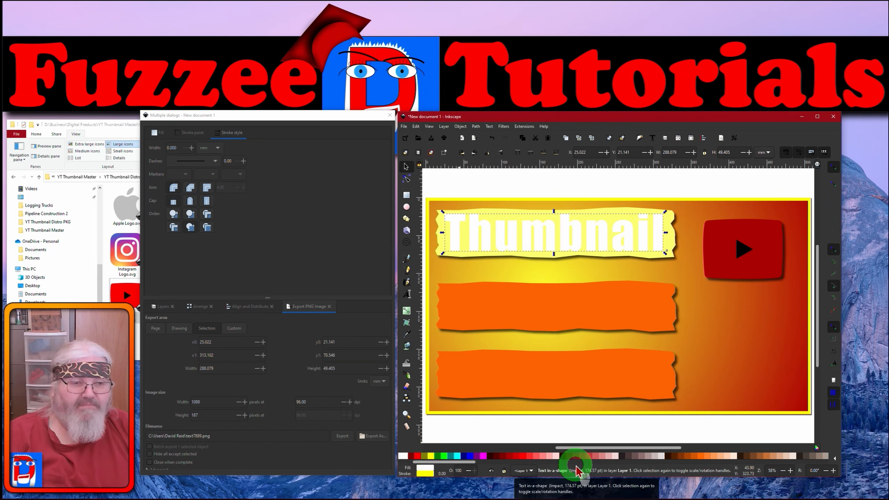
left_click(615, 465)
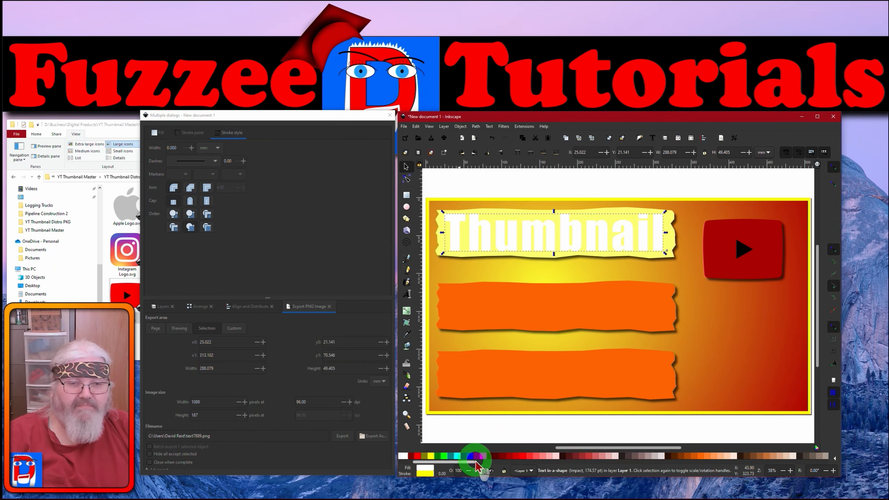
left_click_drag(472, 462, 583, 475)
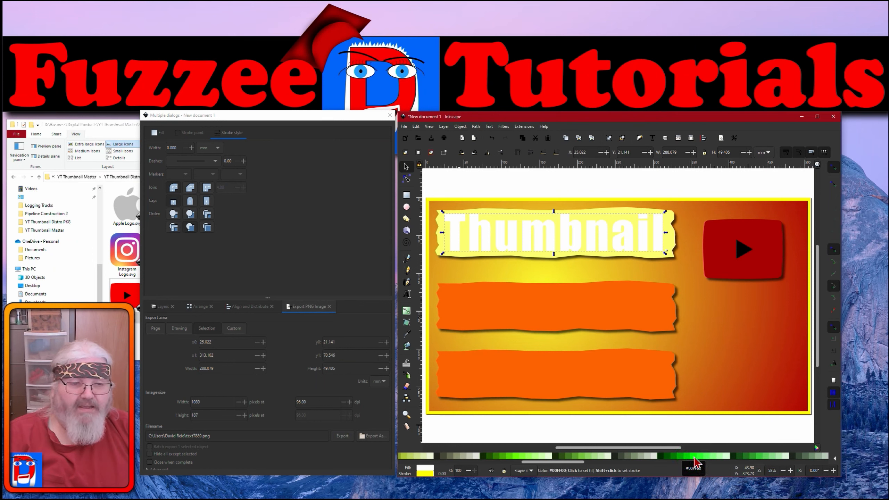
key("shift")
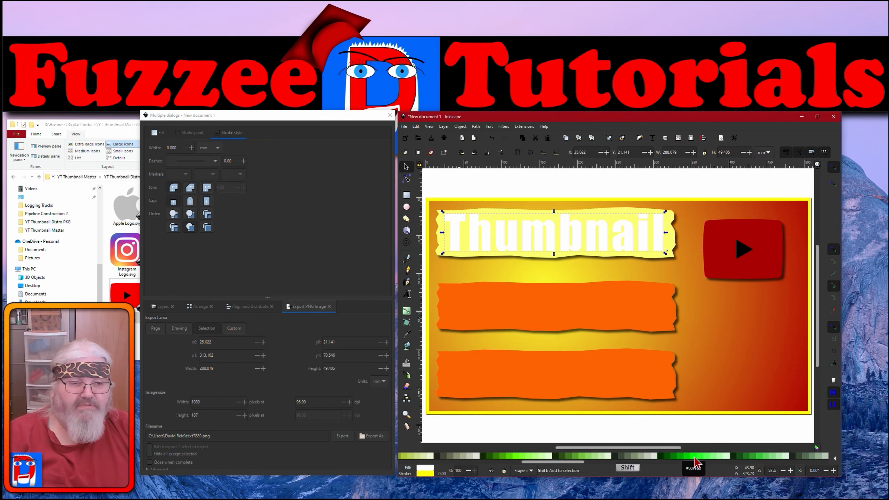
left_click(695, 456, "shift")
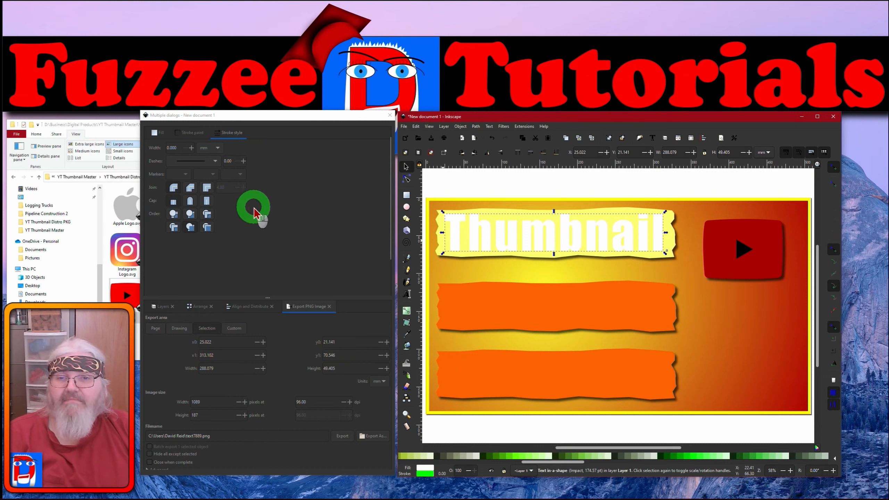
Step: Set the stroke width of the "Thumbnail" text to 4 mm
left_click(228, 137)
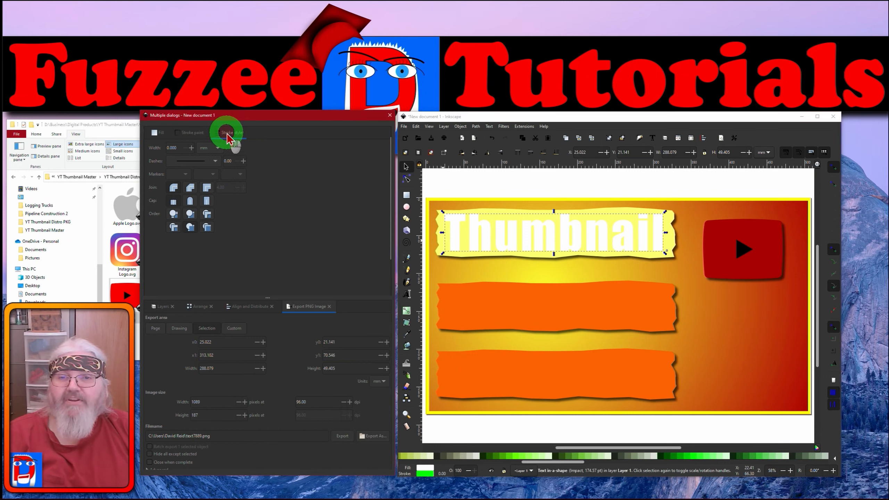
left_click_drag(178, 149, 160, 149)
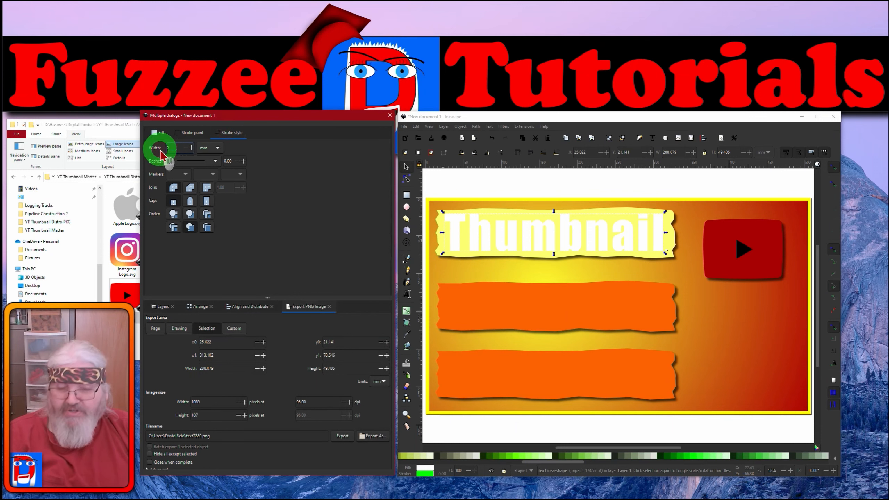
key("Return")
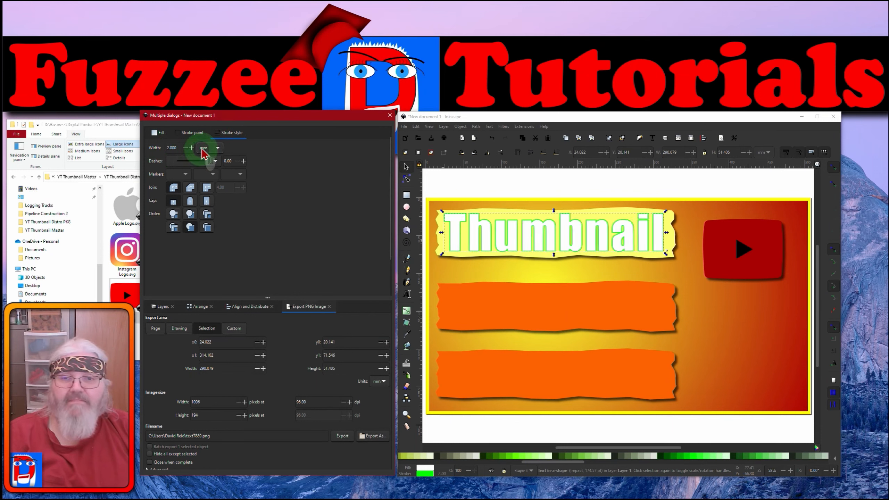
left_click_drag(178, 147, 159, 149)
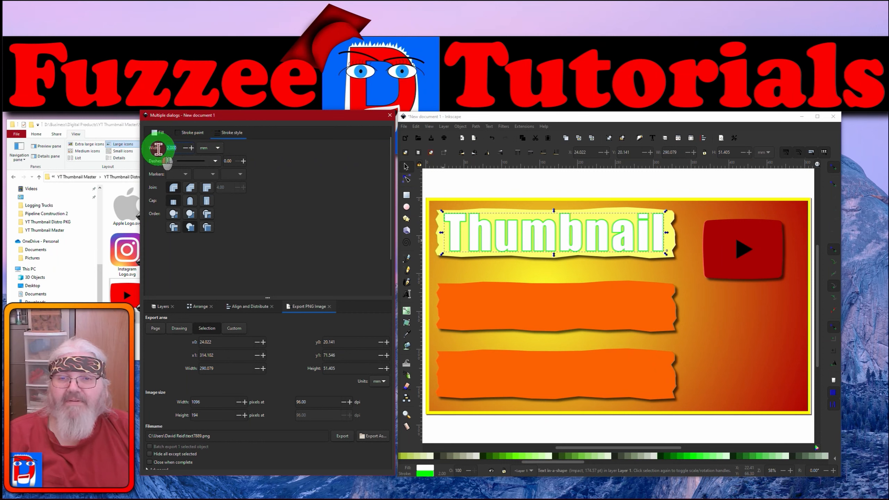
type("4")
key("Return")
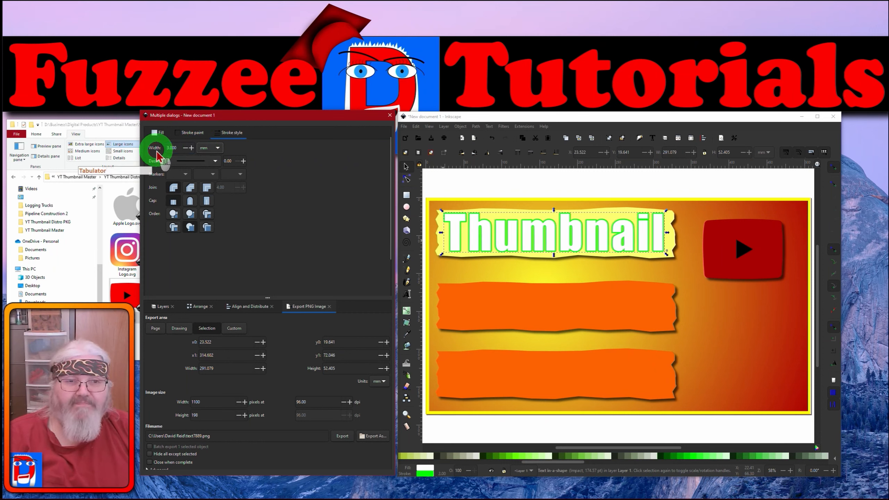
Step: Start a Drop Shadow filter on the "Thumbnail" text, keep its dialog clear of the text and enable live preview
left_click(503, 127)
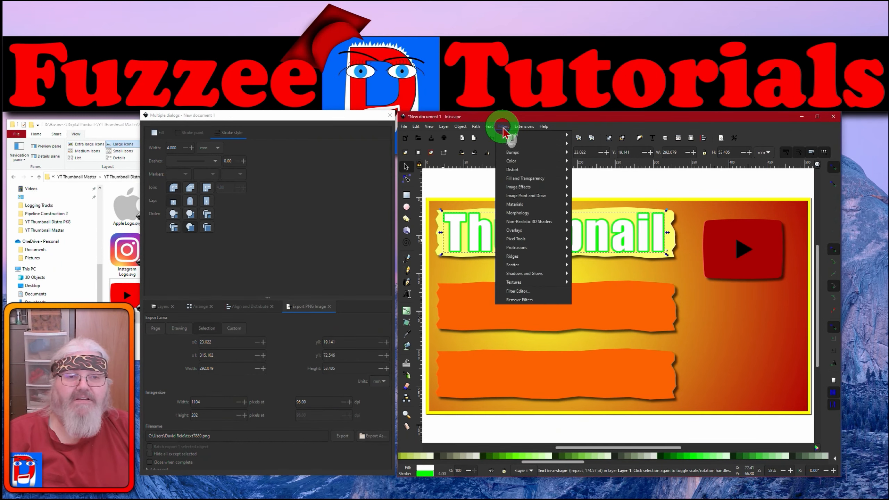
mouse_move(525, 273)
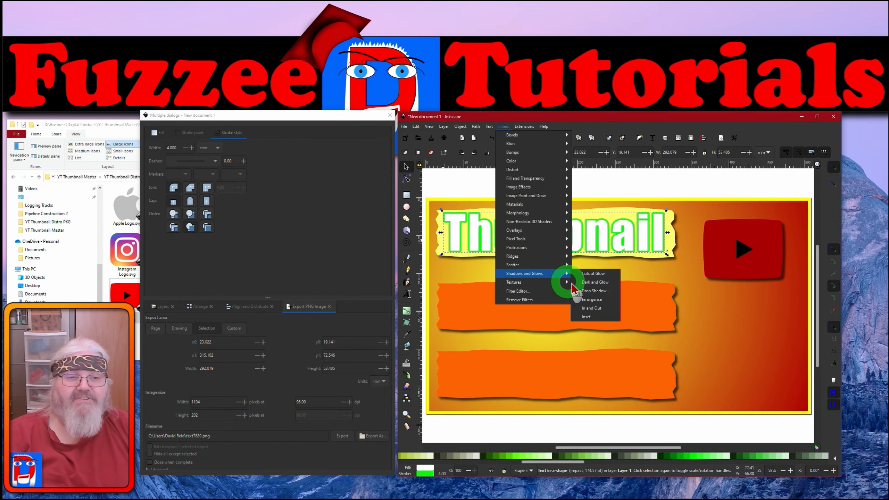
left_click(596, 295)
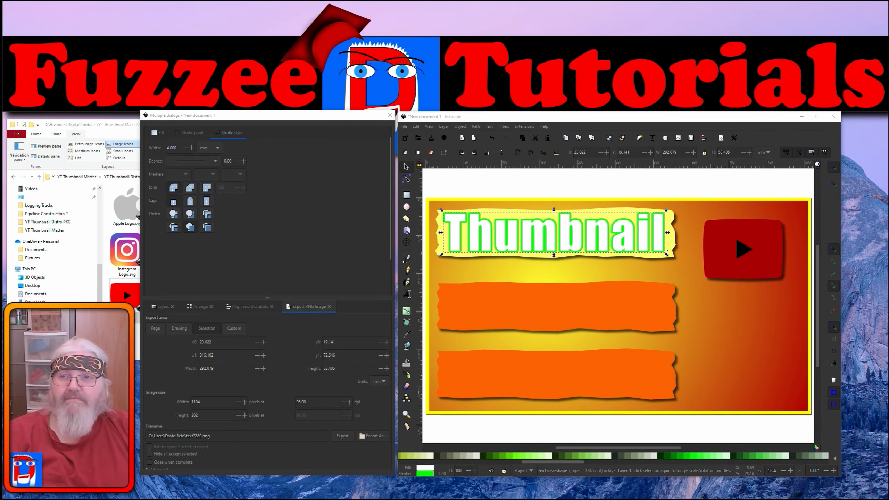
left_click_drag(89, 119, 788, 78)
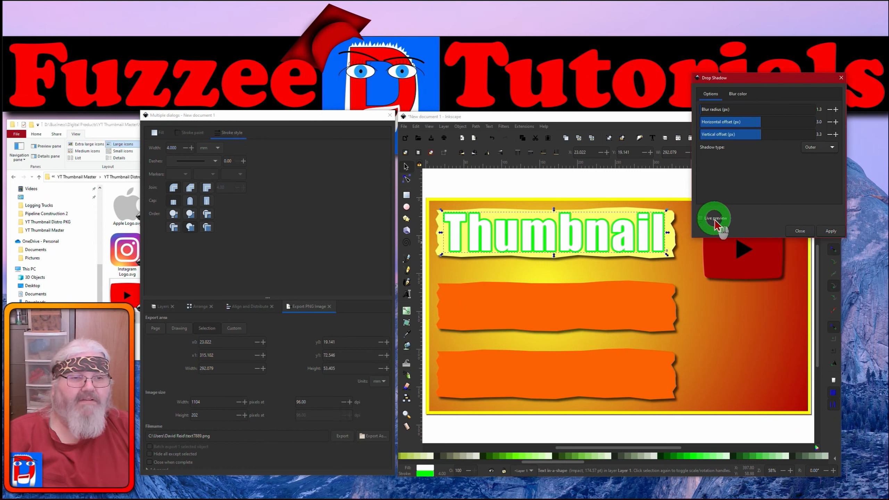
left_click(700, 218)
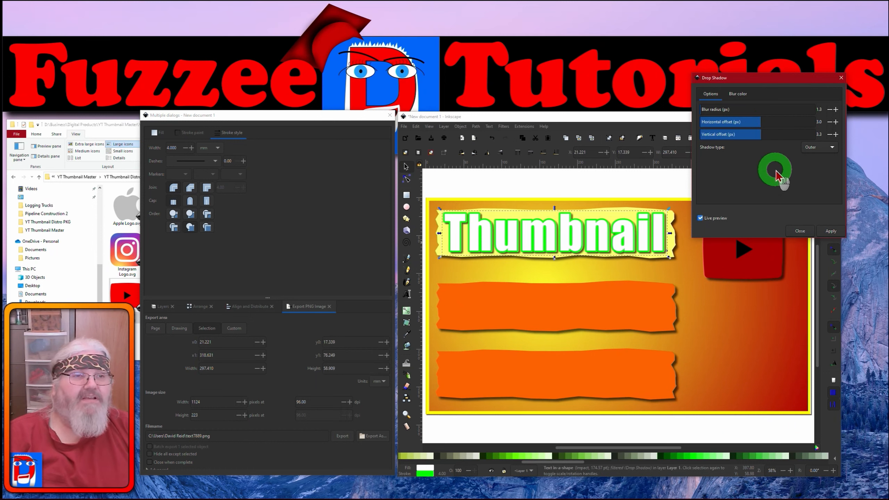
Step: Set the text shadow's horizontal offset to 2.0 px and vertical offset to 2.2 px, then apply it and close the filter
left_click(830, 121)
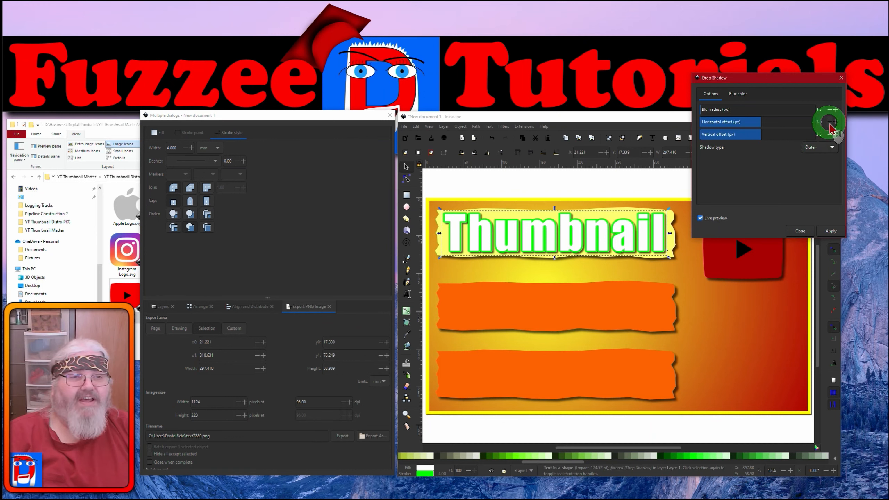
left_click(830, 122)
left_click(829, 122)
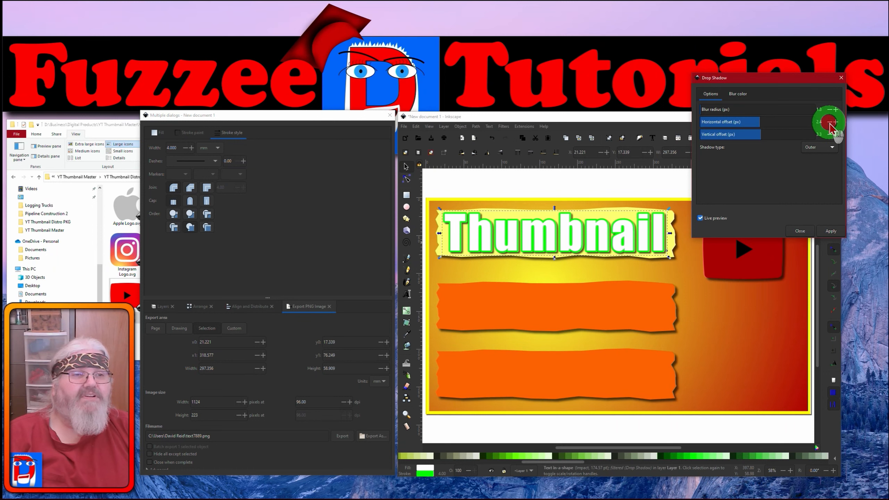
left_click(829, 122)
left_click(829, 122)
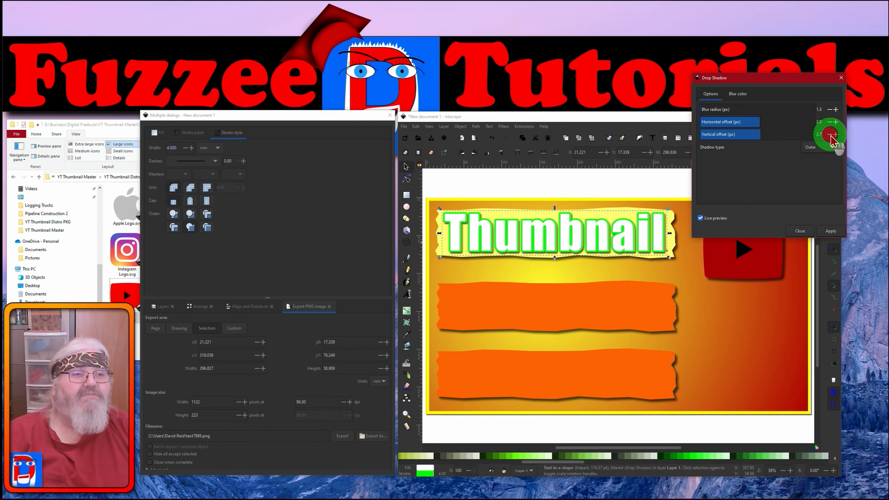
left_click(831, 134)
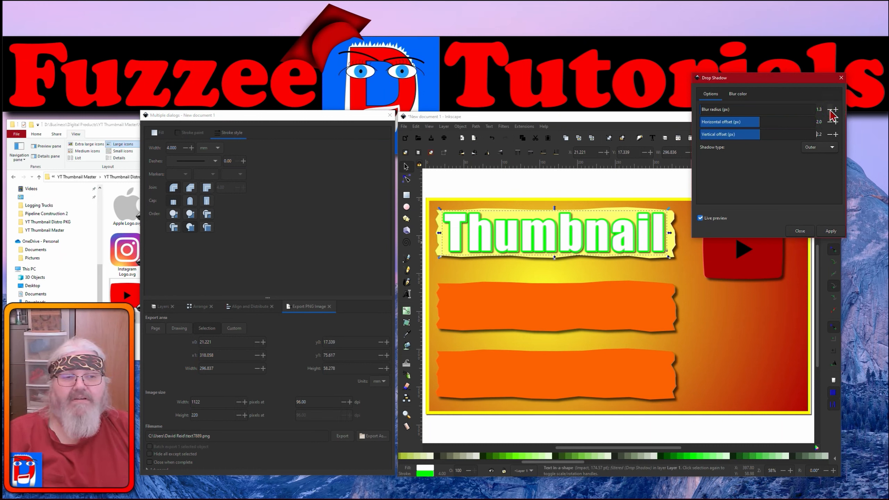
left_click(830, 232)
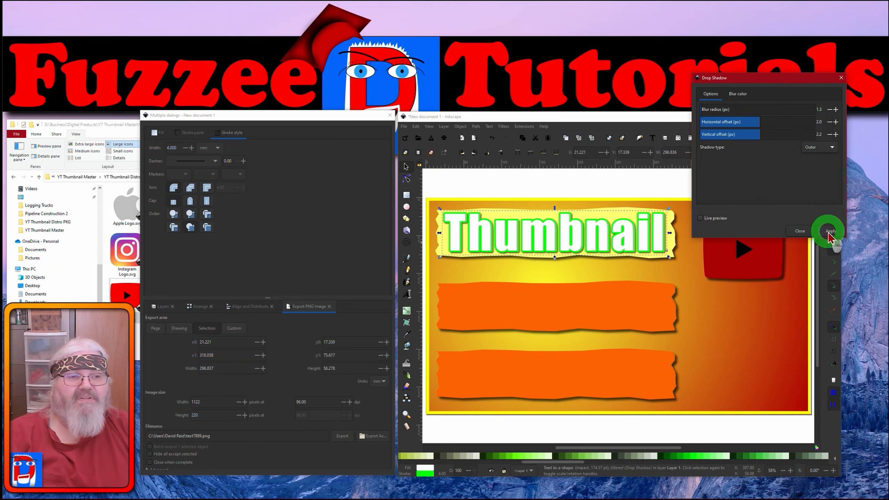
left_click(831, 233)
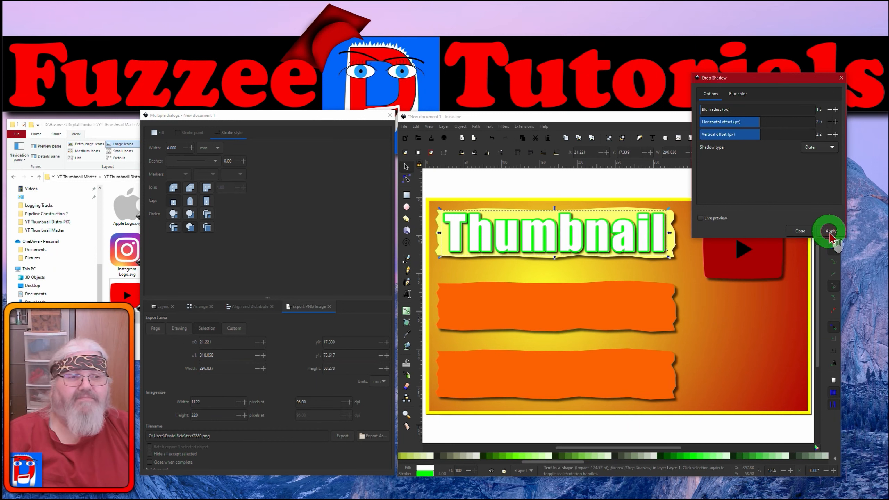
left_click(800, 231)
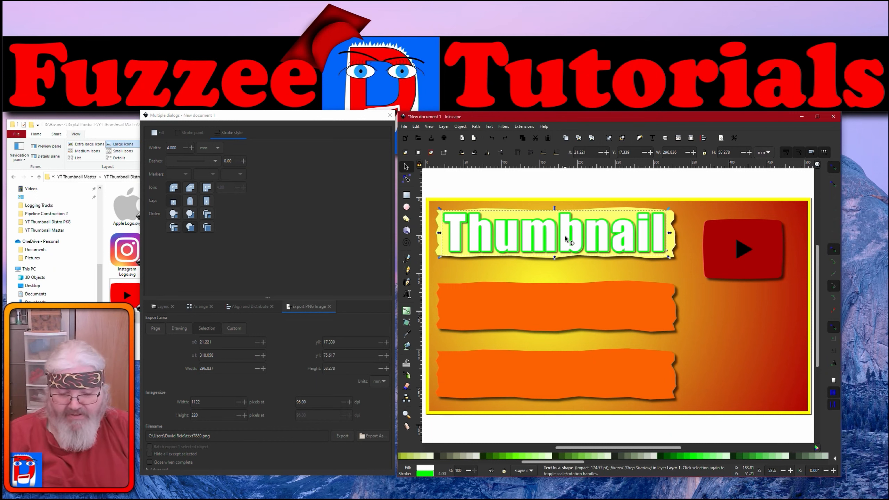
Step: Duplicate the "Thumbnail" text twice and place one copy on each of the two orange placards
key("ctrl+d")
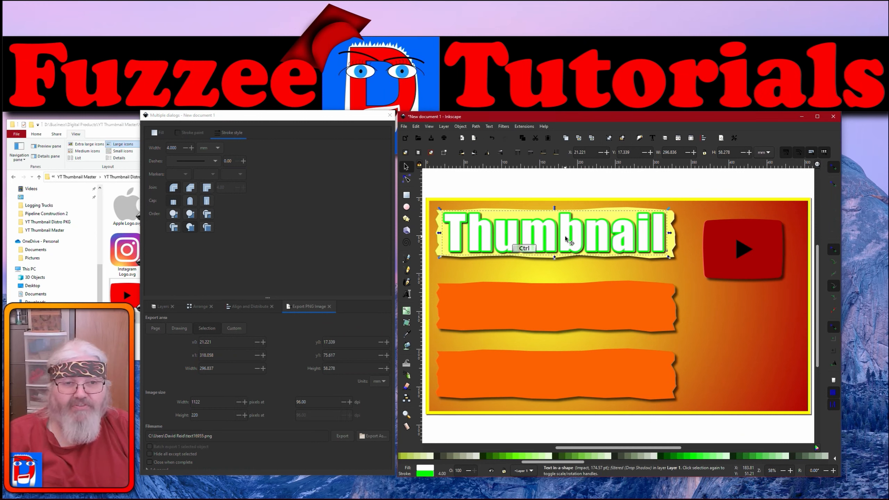
key("ctrl+d")
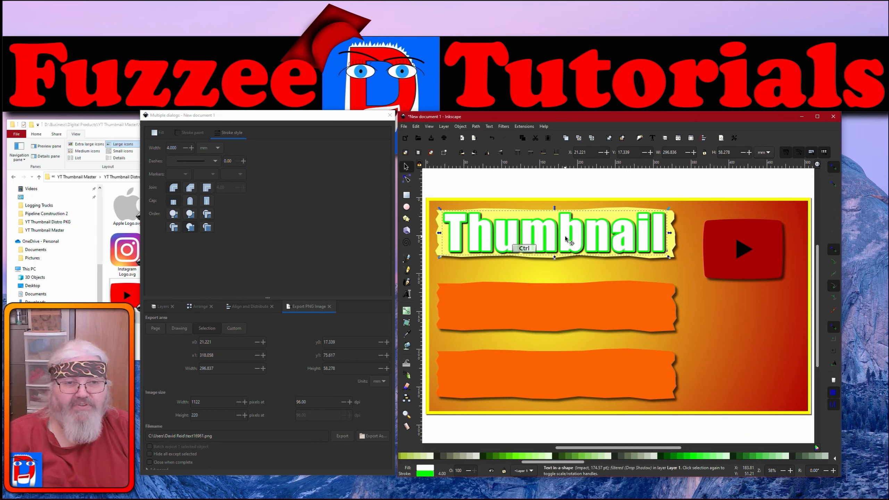
left_click_drag(565, 239, 565, 379)
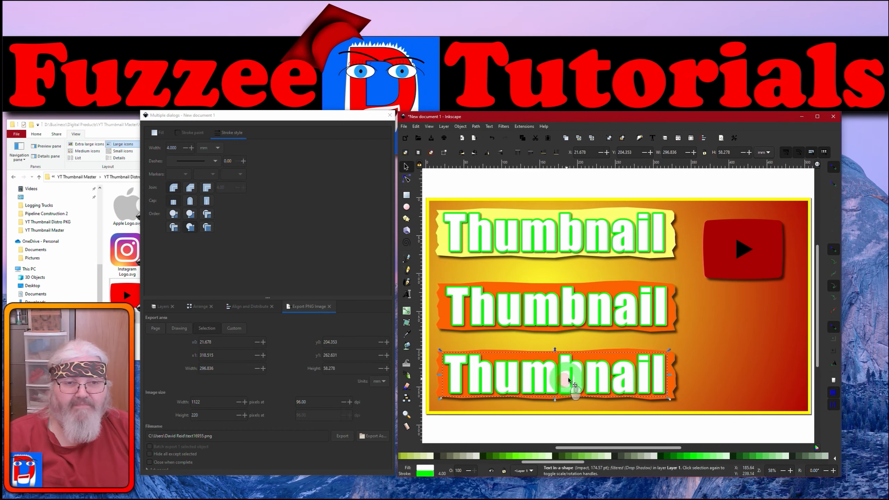
Step: Change the text on the middle placard to "Design" and the text on the lowest placard to "Package"
left_click(660, 315)
double_click(661, 312)
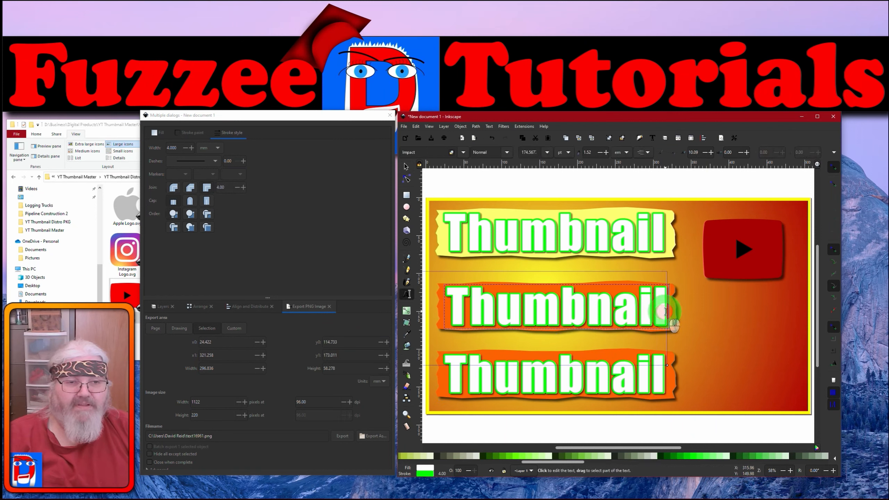
left_click_drag(665, 309, 456, 303)
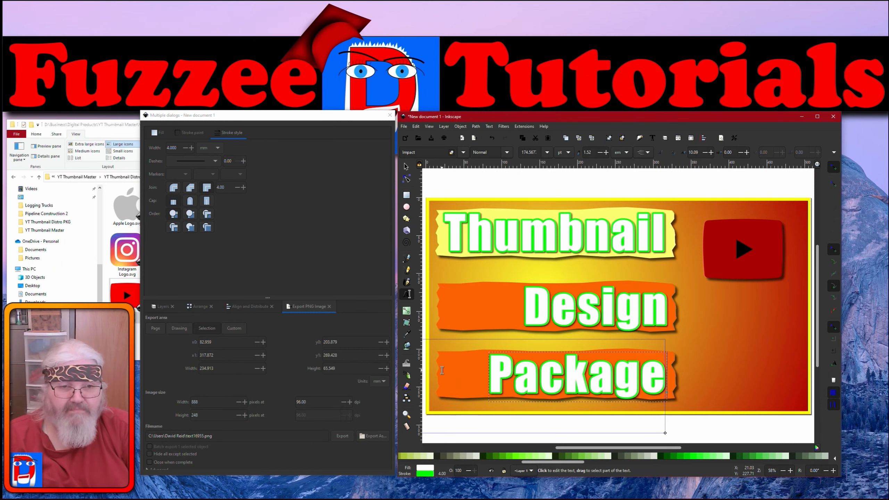
left_click(406, 166)
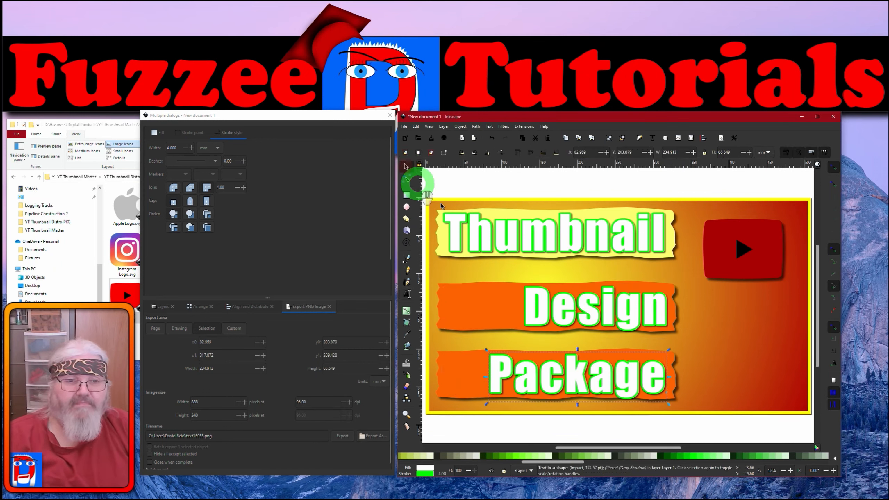
Step: Move the "Design" text towards the placard's centre and resize its orange placard around it to about 221 × 87 mm
left_click_drag(595, 324, 554, 316)
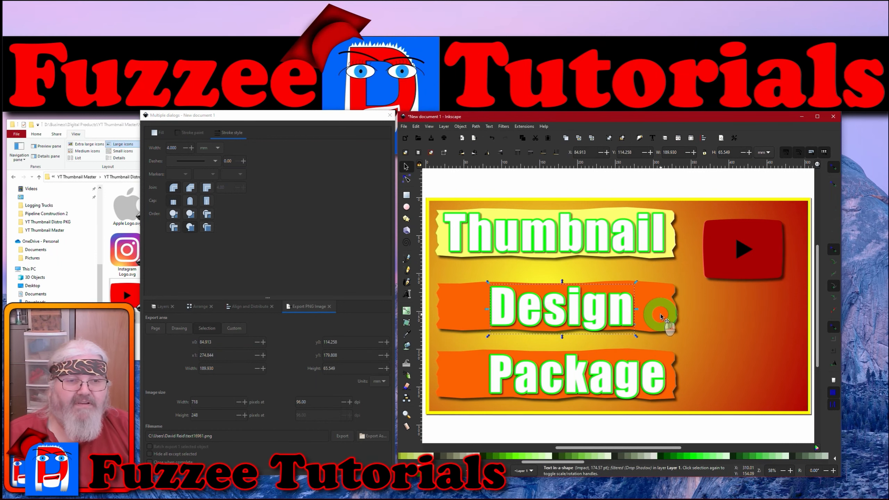
left_click(661, 317)
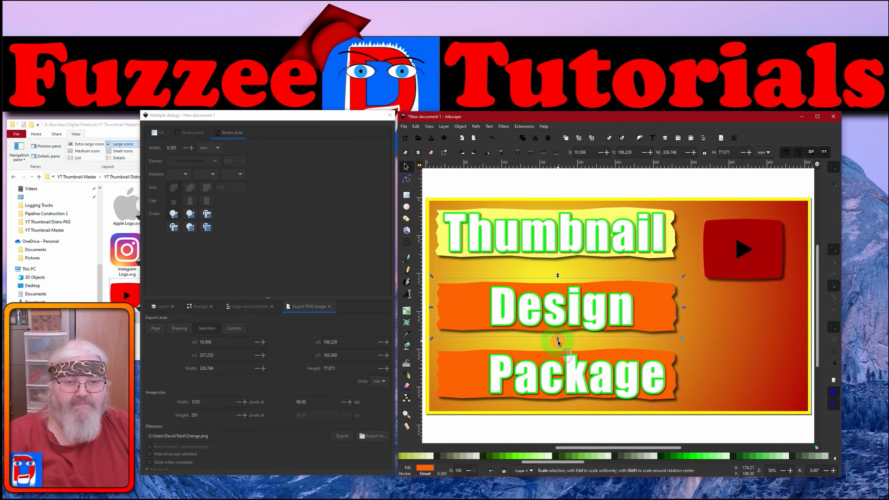
left_click_drag(558, 342, 557, 348)
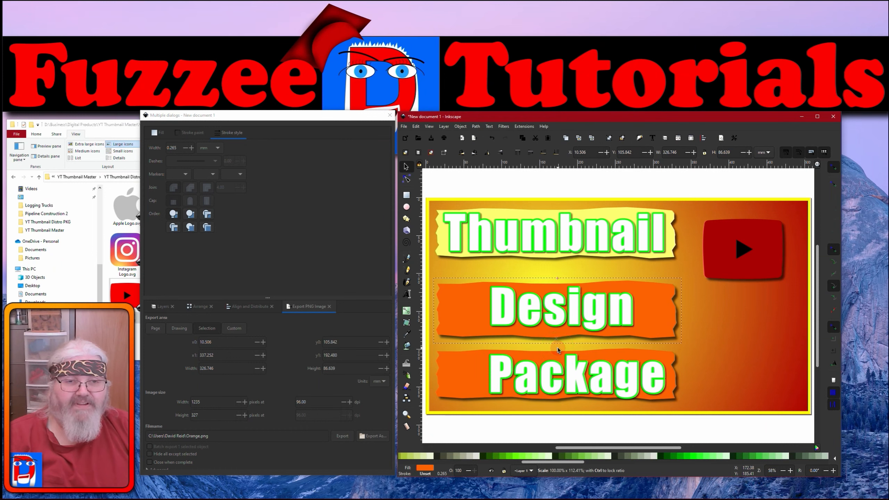
left_click_drag(435, 310, 475, 317)
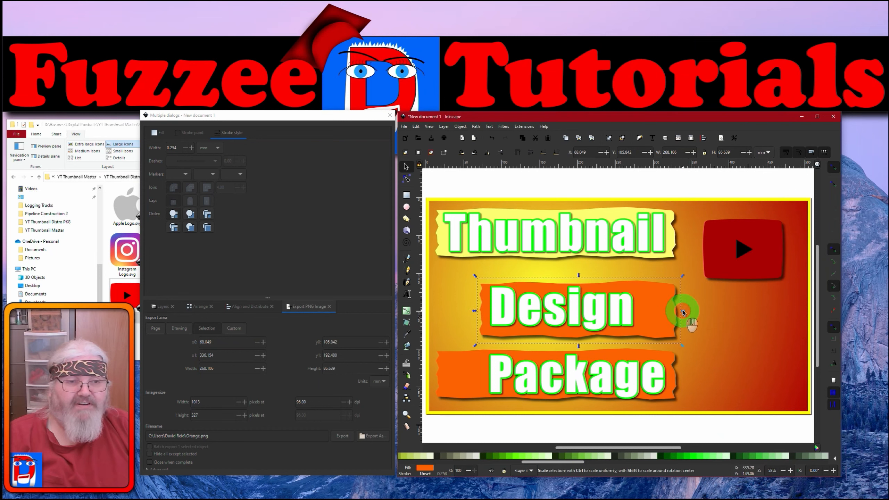
left_click_drag(683, 312, 647, 313)
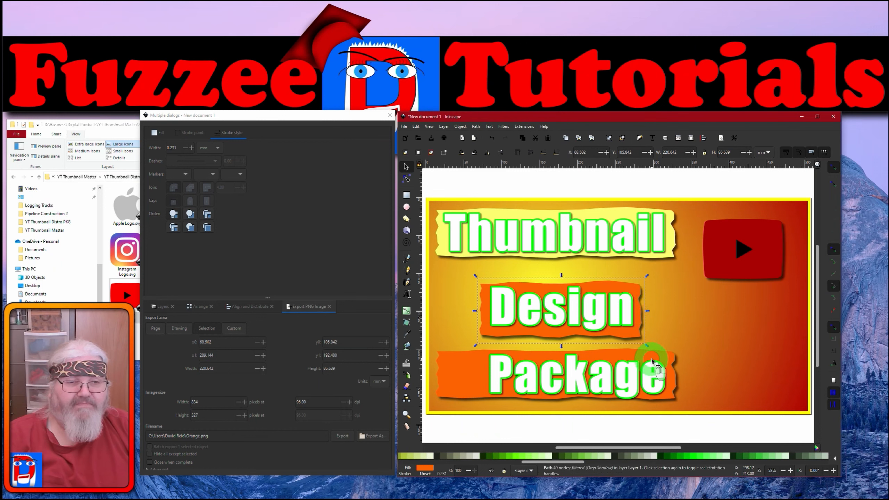
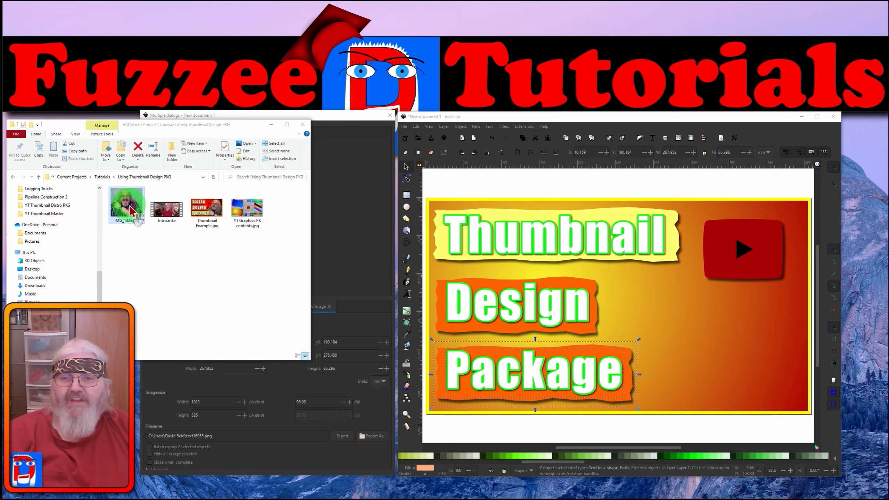
Step: Open IMG_1323.jpg in Photos and set custom resize dimensions with a width of 700 px, keeping the aspect ratio
double_click(131, 211)
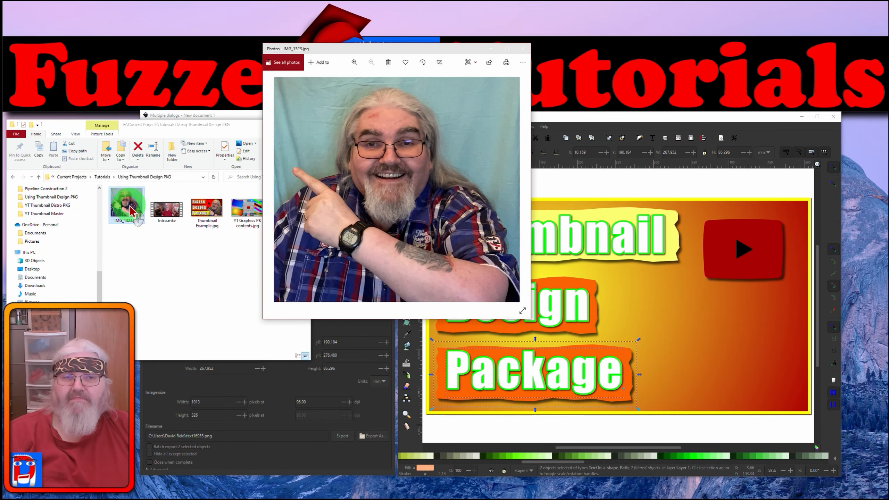
left_click(399, 206)
left_click(477, 143)
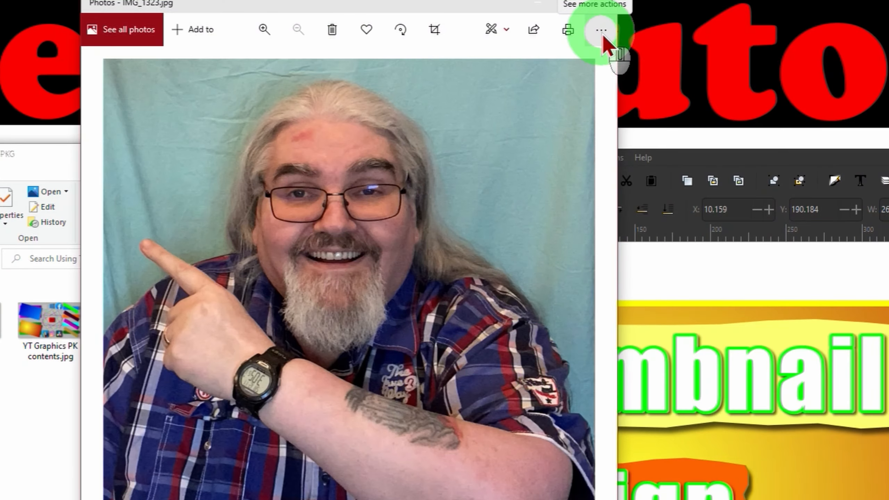
left_click(601, 31)
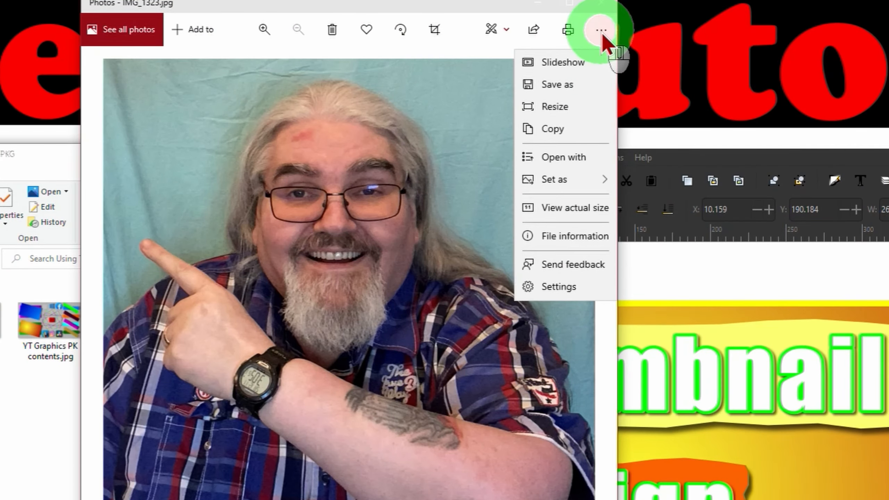
left_click(560, 109)
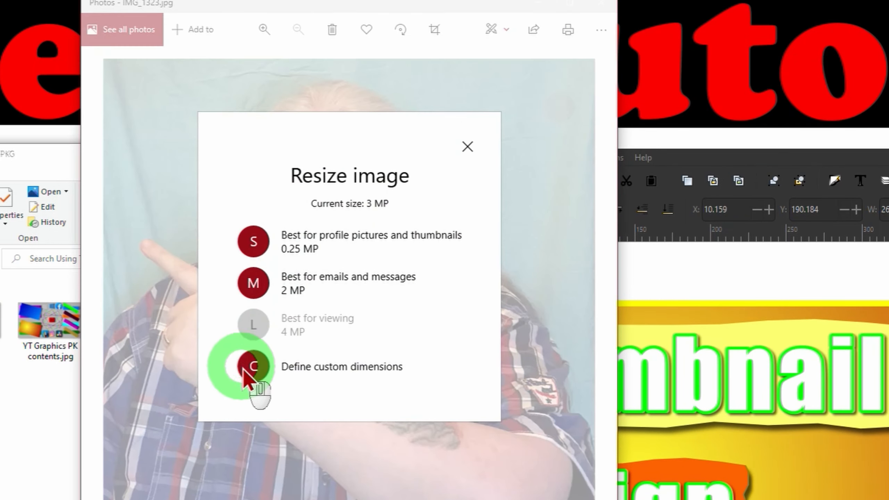
left_click(257, 369)
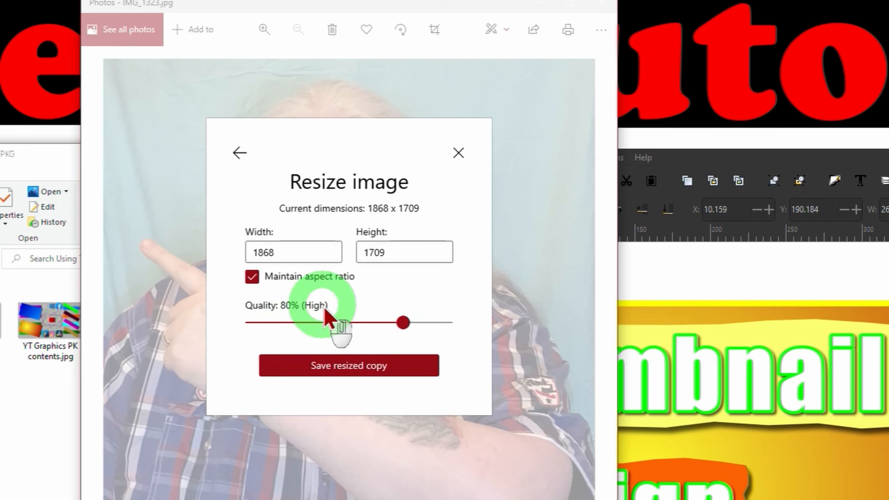
left_click_drag(286, 252, 233, 256)
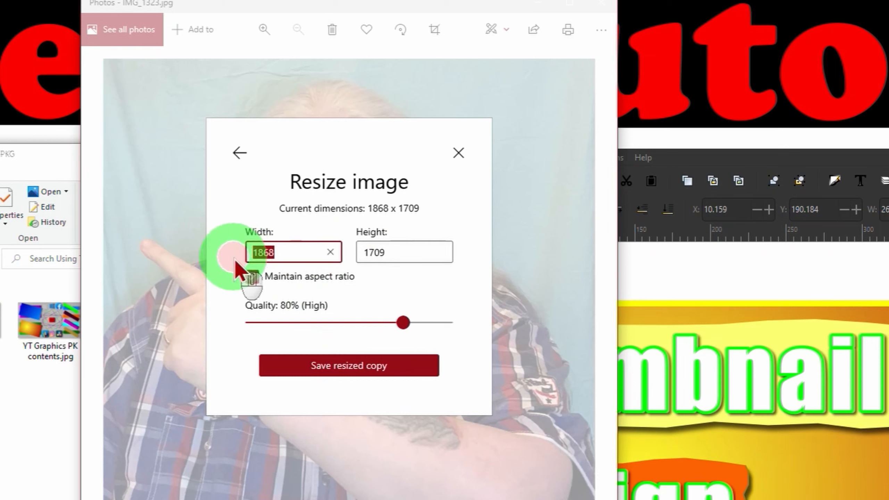
type("700")
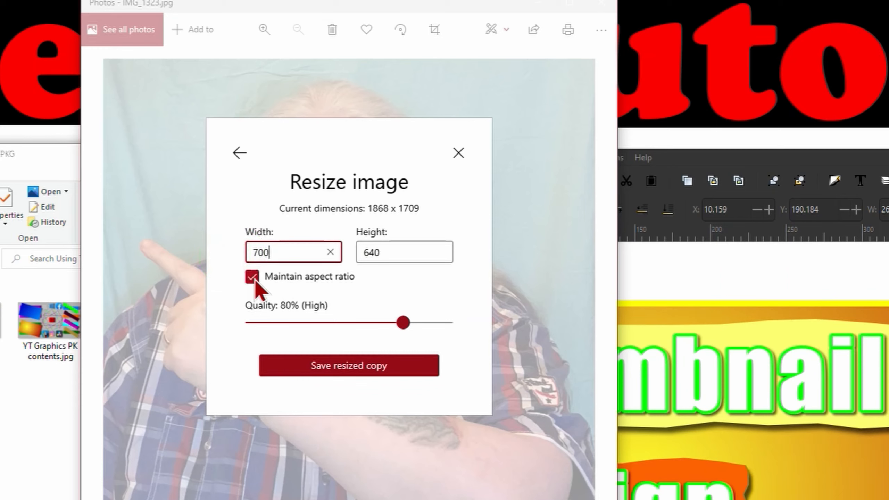
Step: Save the resized photo as the JPG "Background Removed" in the Using Thumbnail Design PKG folder and close the photo viewer
left_click(390, 369)
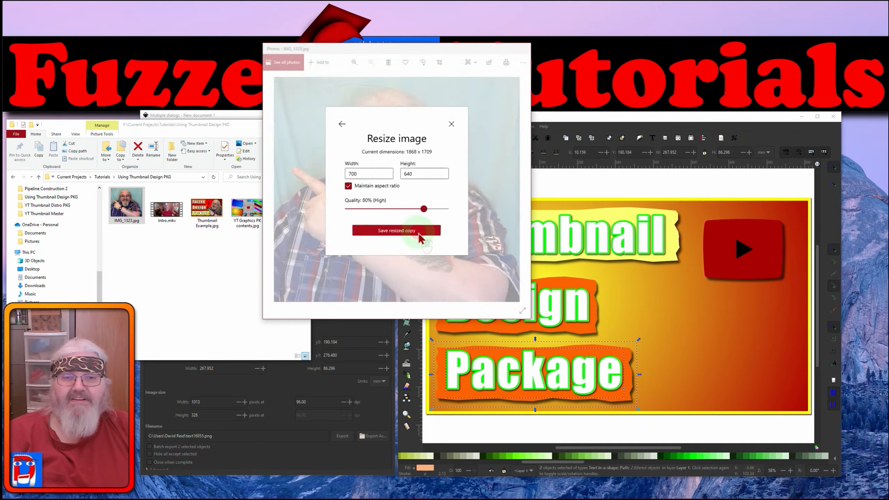
left_click(419, 233)
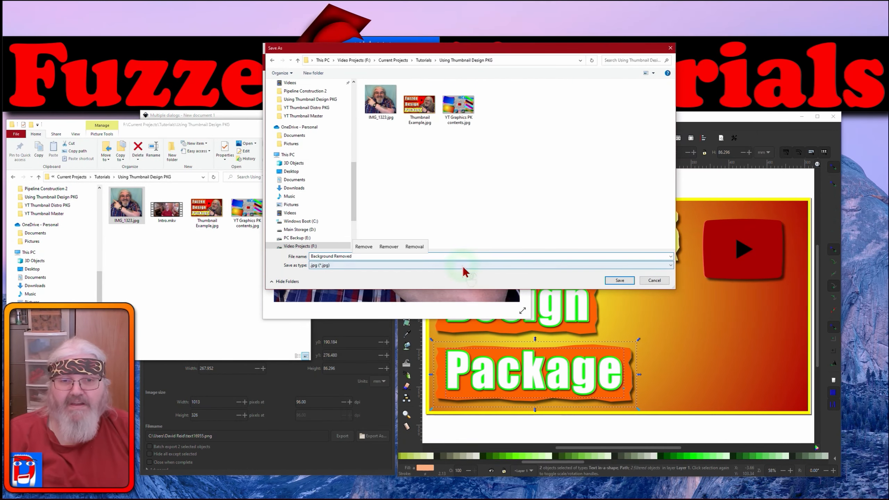
left_click(516, 274)
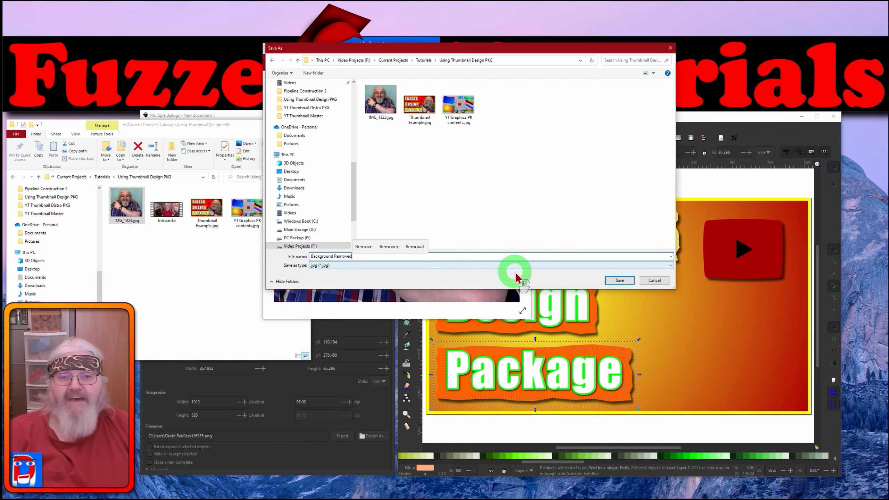
left_click(620, 280)
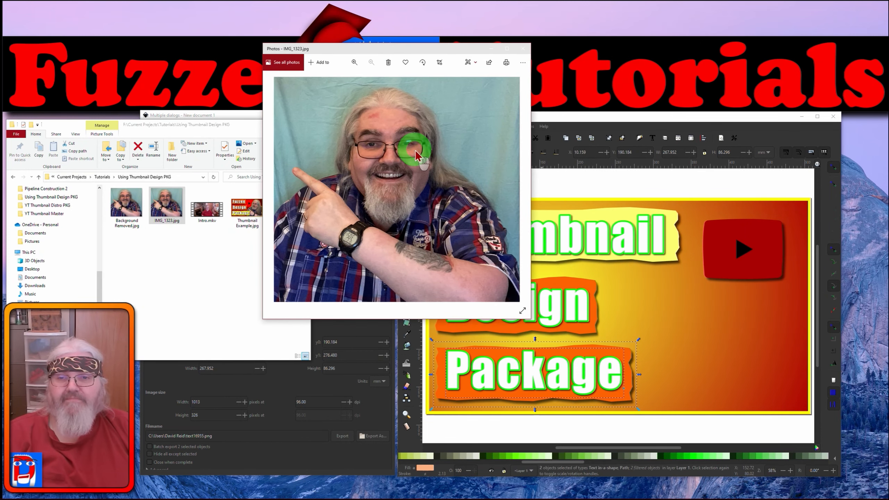
left_click(522, 49)
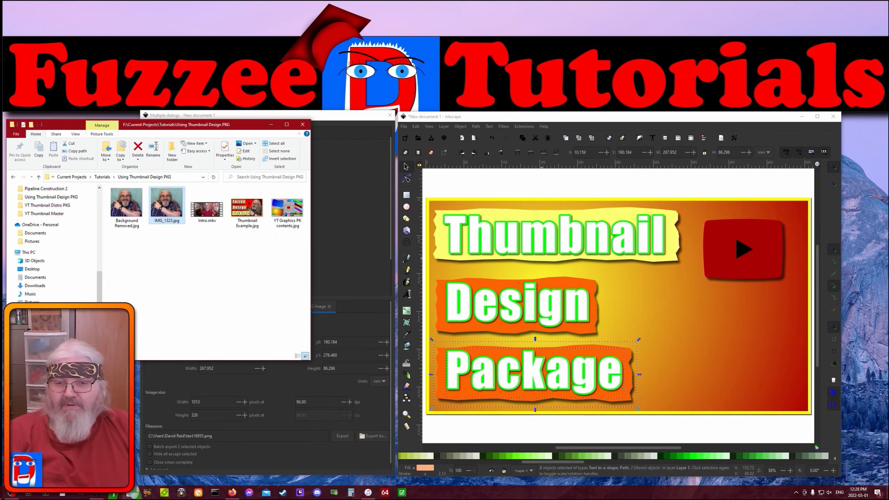
Step: Switch to Background Eraser, place its window beside the file folder and load Background Removed.jpg into it
left_click(133, 494)
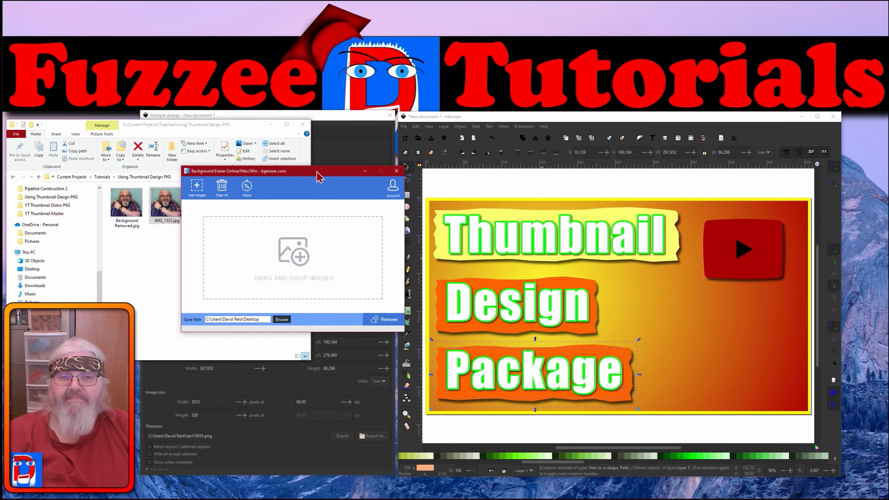
mouse_move(313, 170)
left_mouse_down()
mouse_move(519, 163)
mouse_move(473, 152)
left_mouse_up()
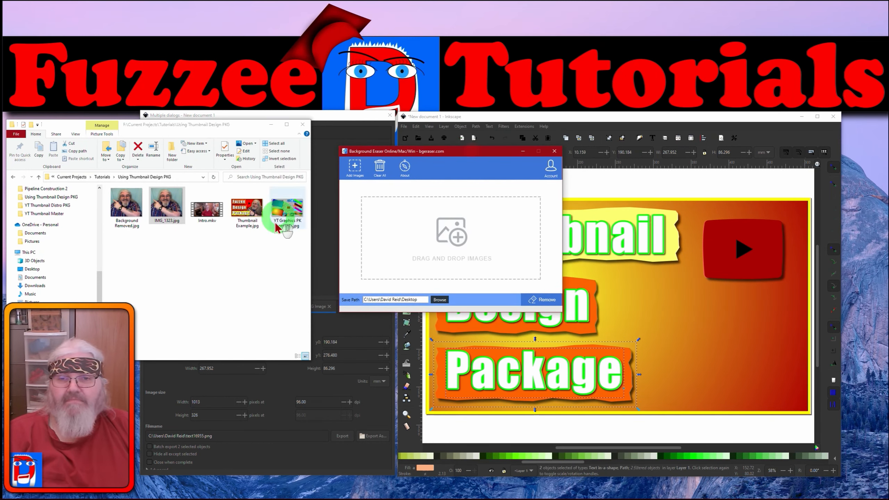
left_click(138, 217)
left_click_drag(137, 217, 461, 236)
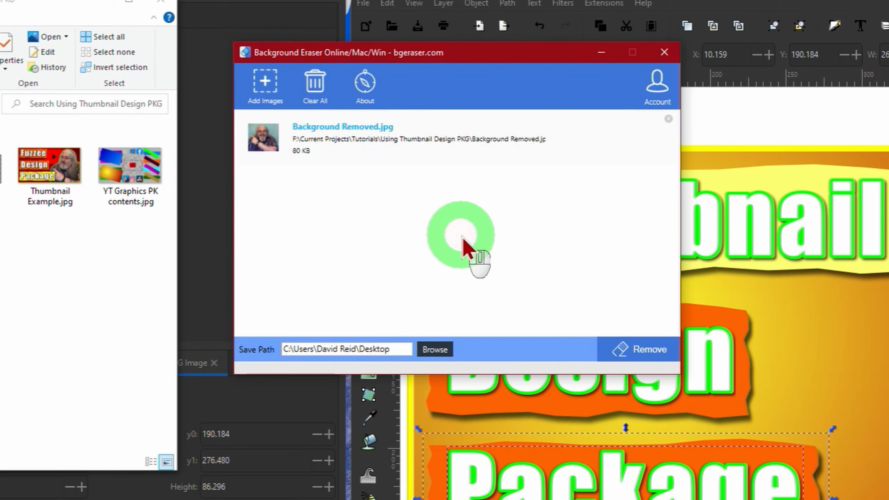
Step: Remove the background from the loaded Background Removed.jpg, keeping the Desktop as the save path
left_click(648, 348)
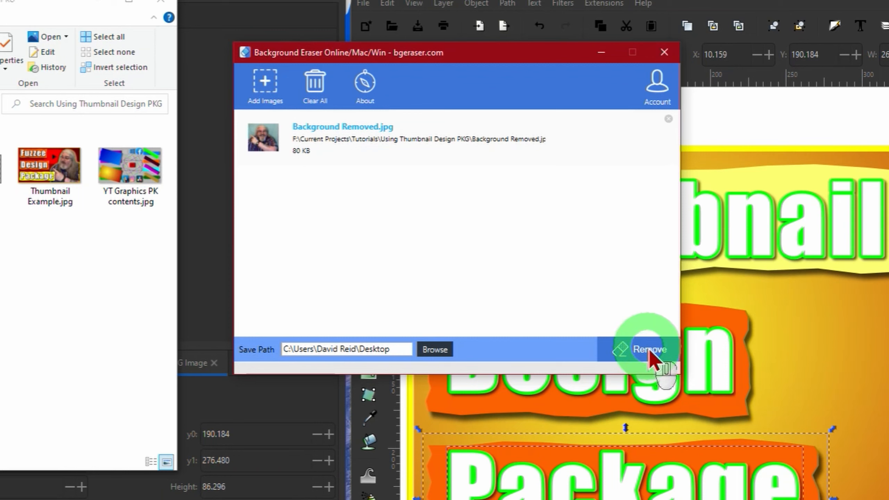
left_click(648, 349)
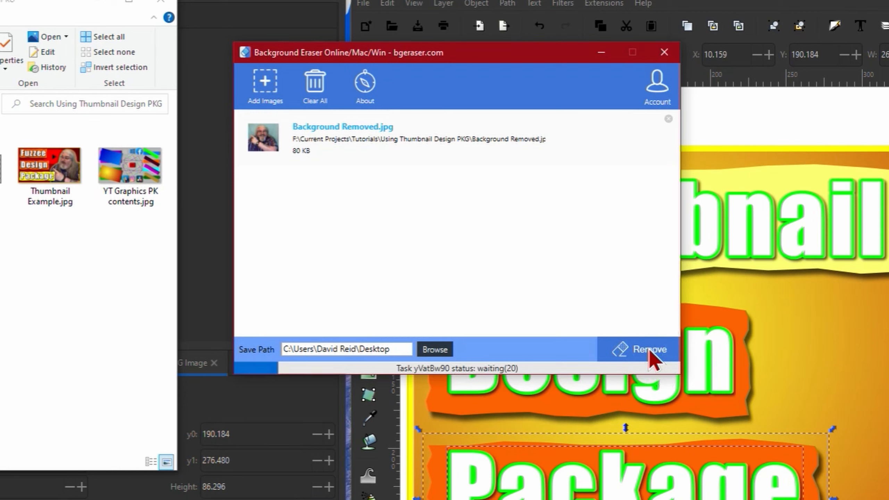
left_click(477, 250)
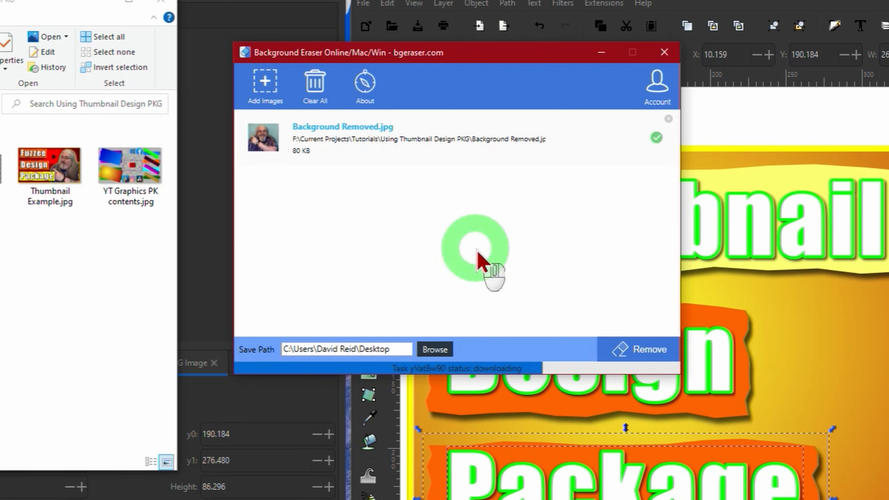
Step: Download the processed image to the Desktop, then close the download window and Background Eraser
left_click(315, 268)
left_click(148, 288)
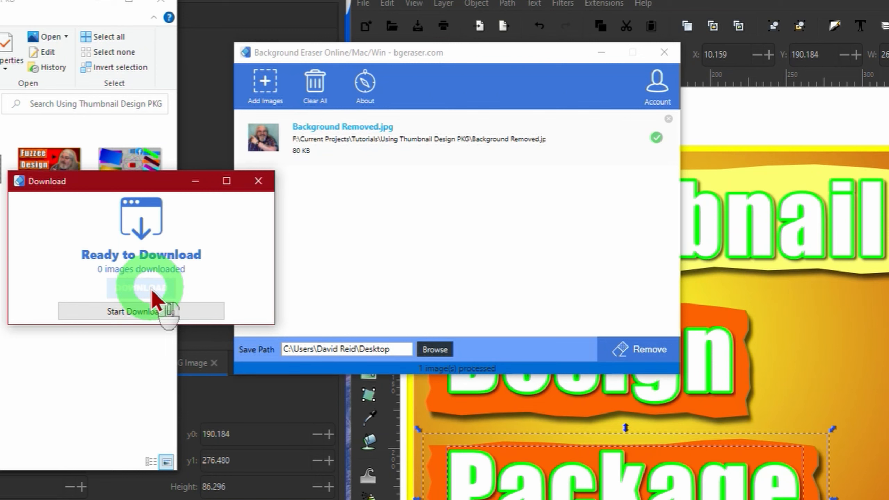
left_click(151, 288)
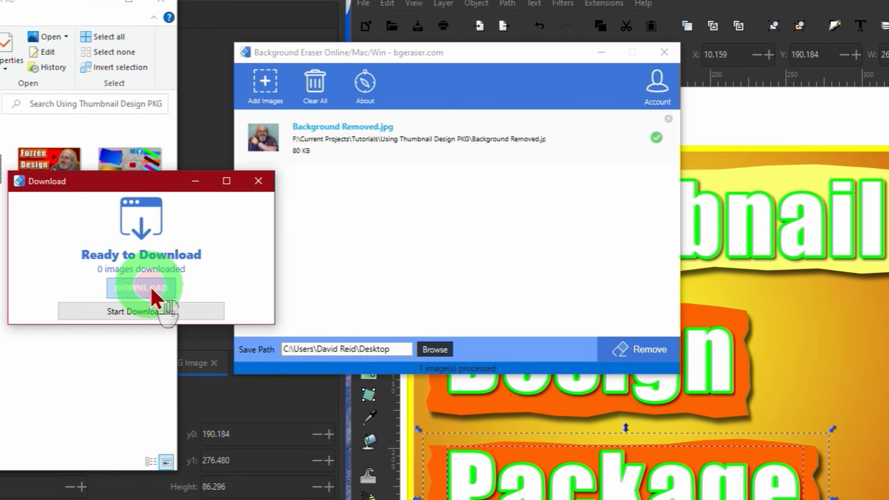
left_click(414, 300)
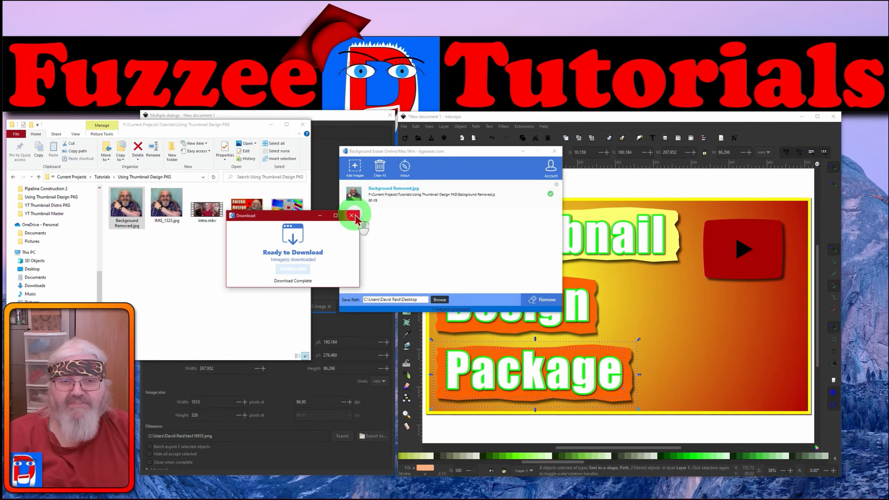
left_click(353, 215)
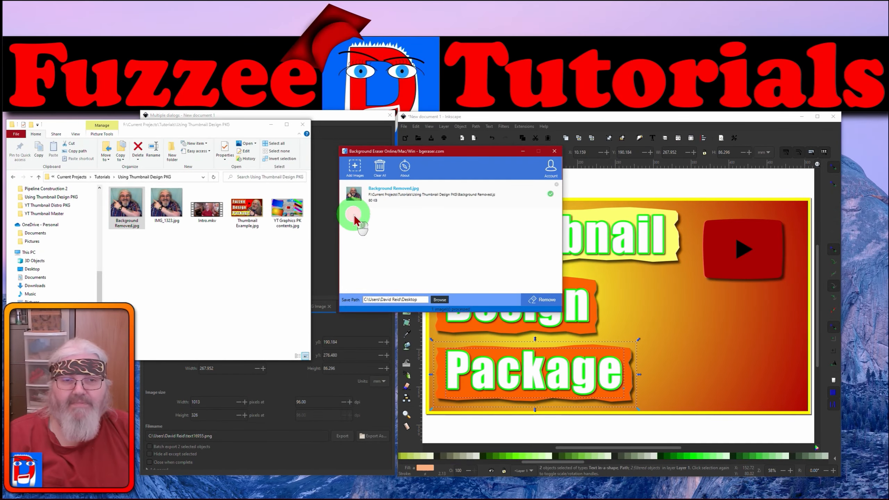
left_click(554, 152)
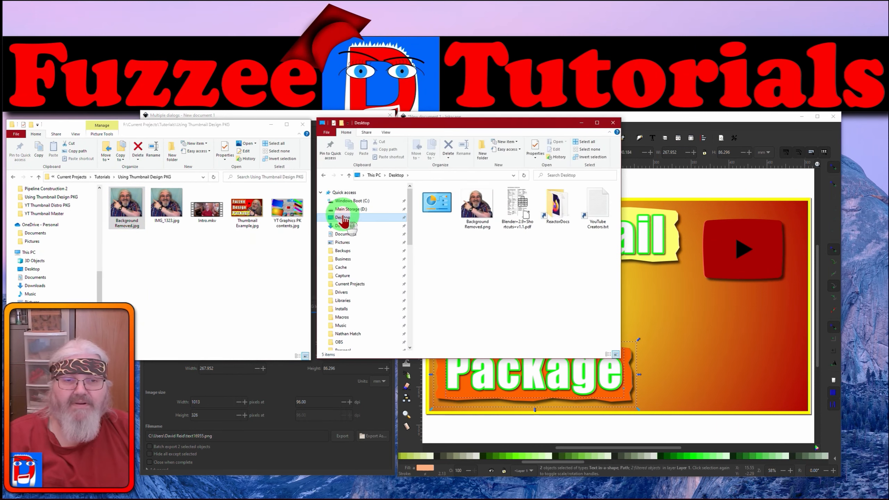
Step: Move Background Removed.png from the Desktop into the Using Thumbnail Design PKG folder and close the Desktop window
left_click(489, 225)
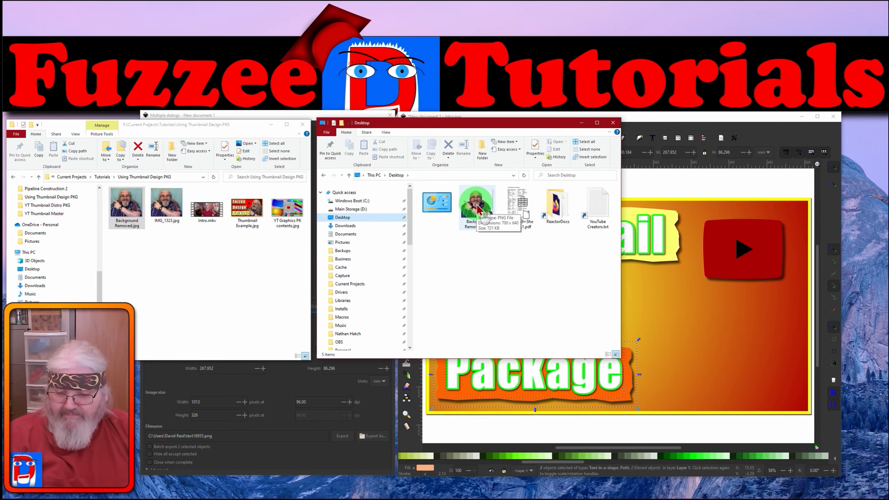
left_click_drag(489, 225, 152, 262)
key("alt")
key("ctrl")
key("shift")
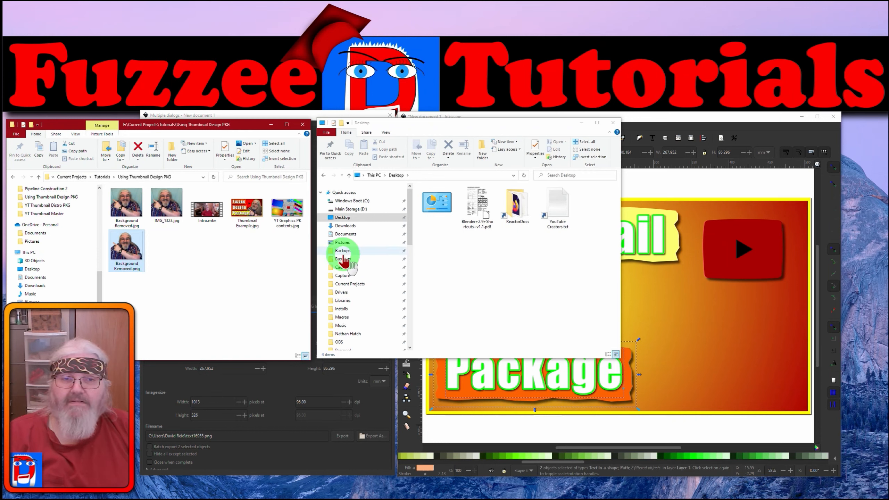
left_click(613, 122)
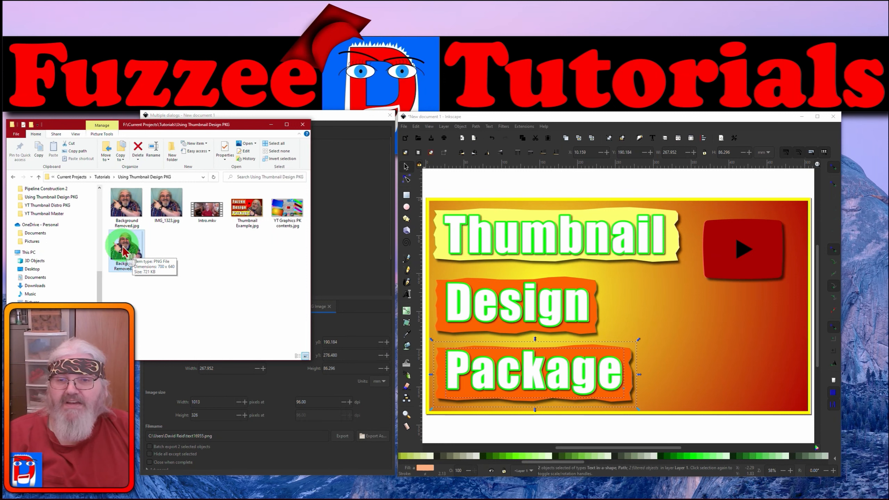
Step: Place Background Removed.png in the thumbnail's lower-right corner and enlarge it proportionally to about 319 × 291 mm
left_click_drag(123, 252, 727, 348)
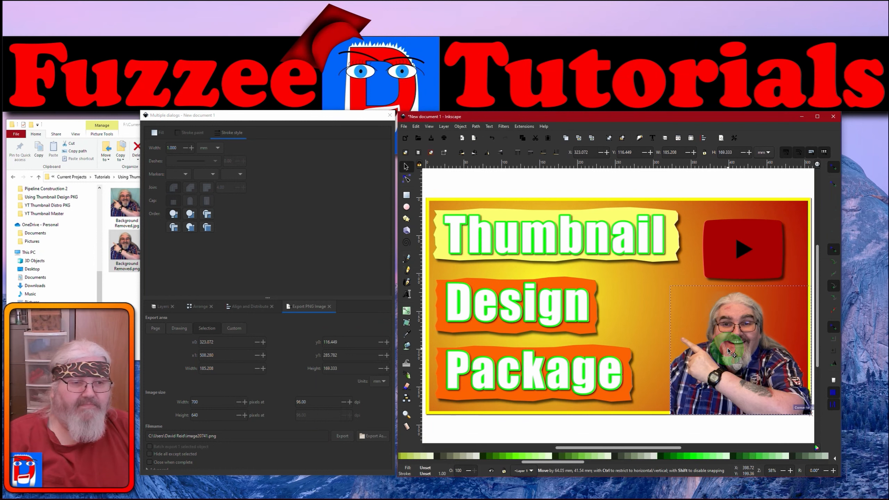
left_click_drag(728, 348, 728, 348)
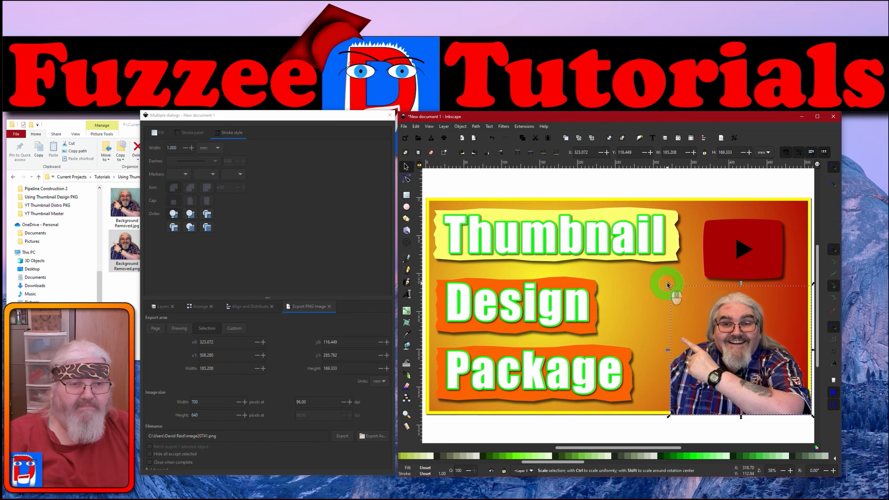
left_click(668, 285)
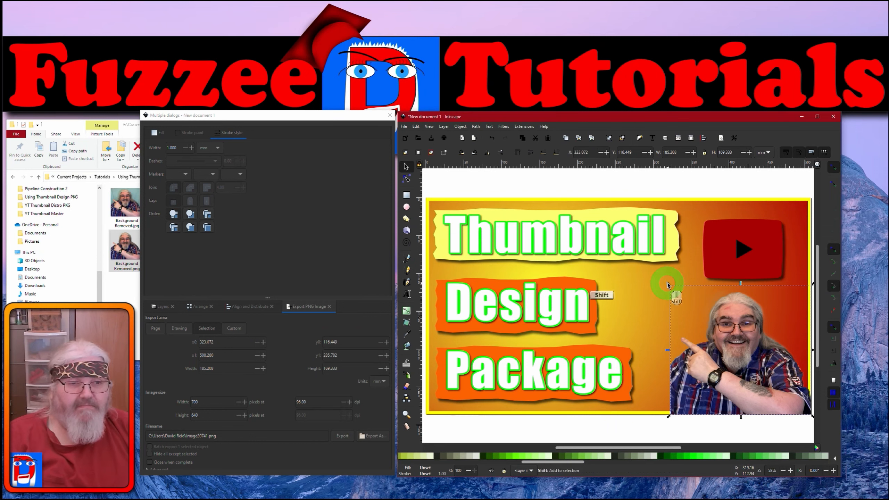
left_click_drag(669, 287, 446, 194)
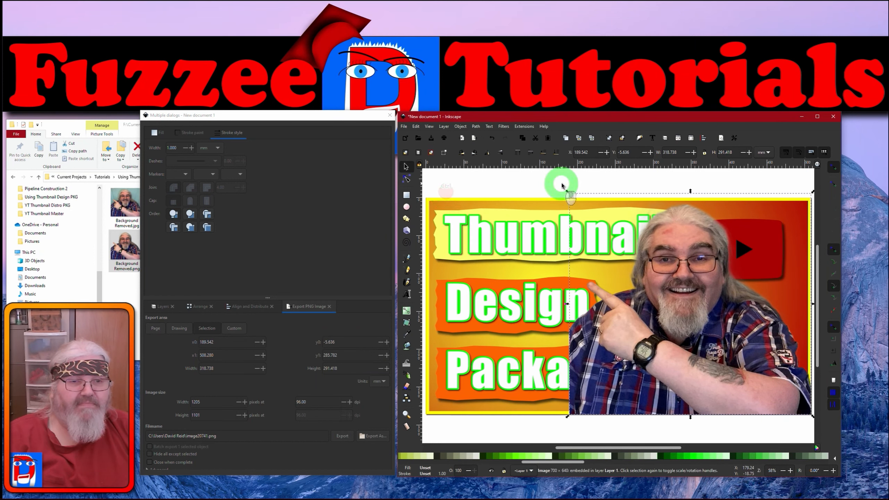
Step: Nudge the portrait horizontally to the right until its X position is about 274 mm, clear of the lettering
key("shift+Right")
key("shift+Right")
key("shift+Right")
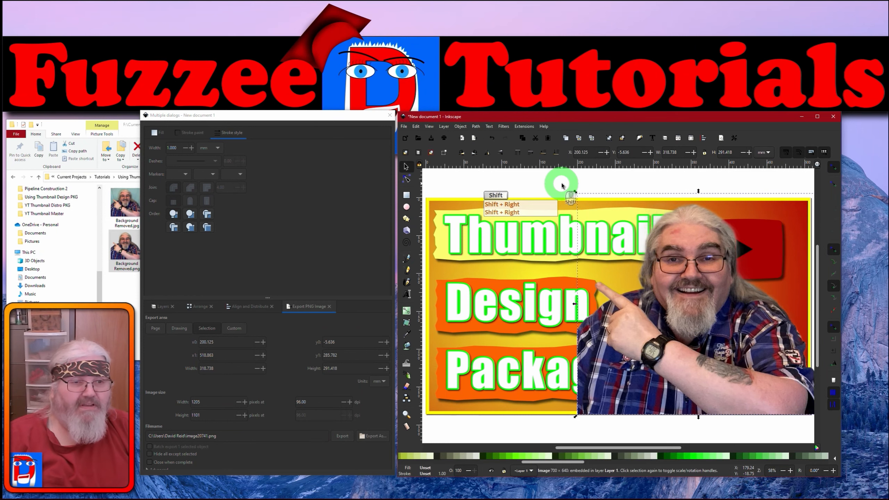
key("shift+Right")
key("shift+Right")
key("shift+Right")
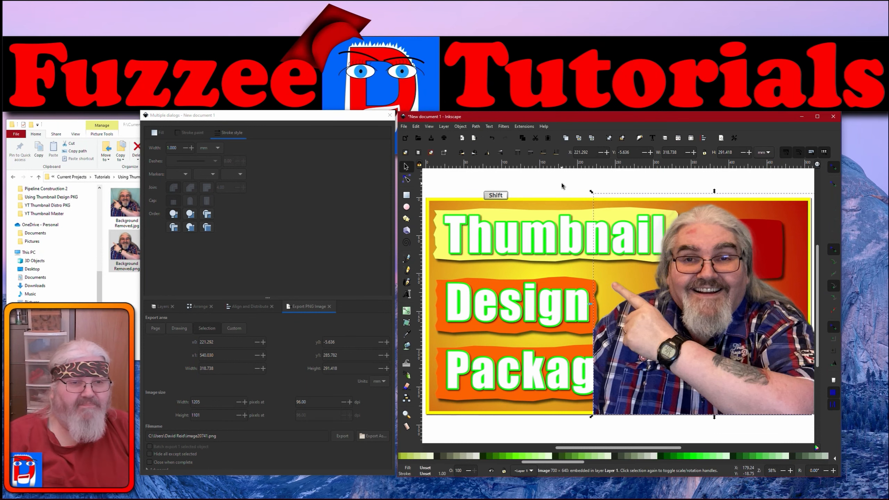
key("shift+Right")
key("shift+Right")
key("shift+Right")
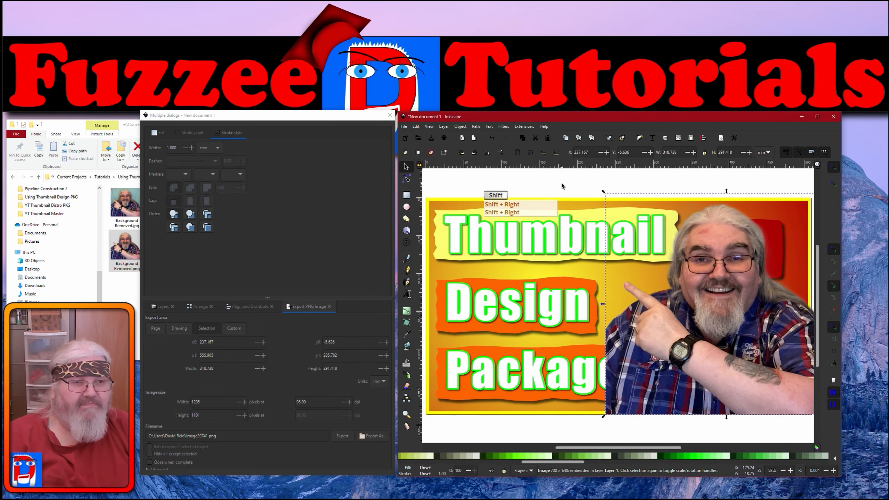
key("shift+Right")
key("shift+Right")
key("shift+Left")
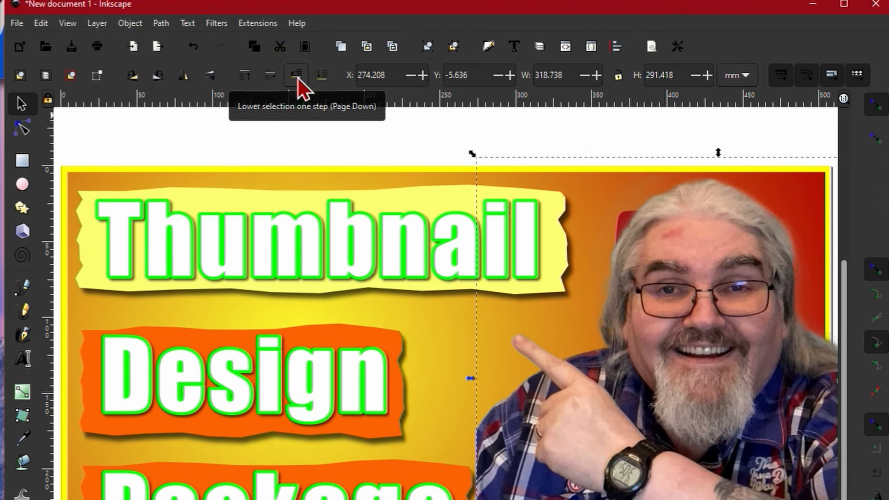
Step: Lower the portrait in the stacking order until it sits behind the play-button logo and the yellow border
left_click(296, 75)
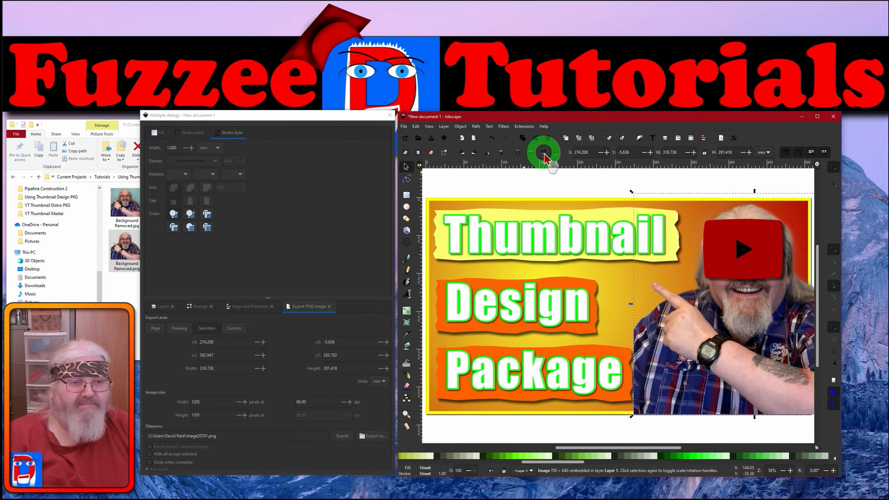
left_click(545, 155)
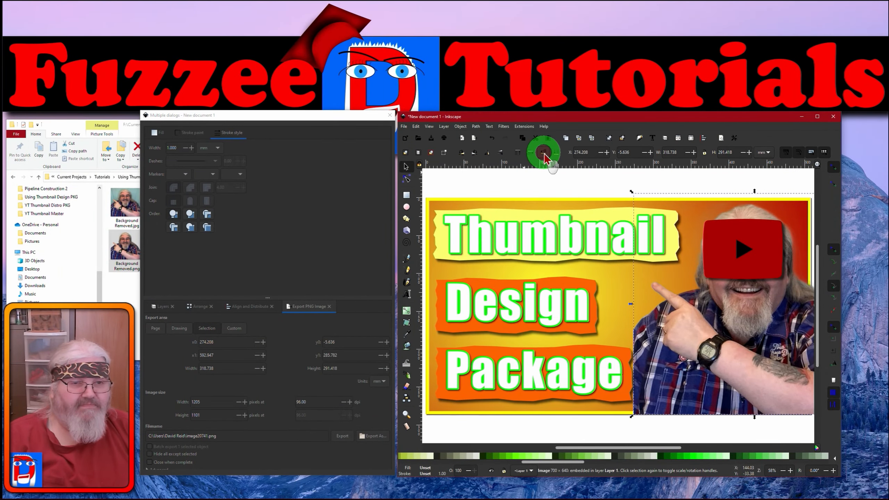
left_click(544, 155)
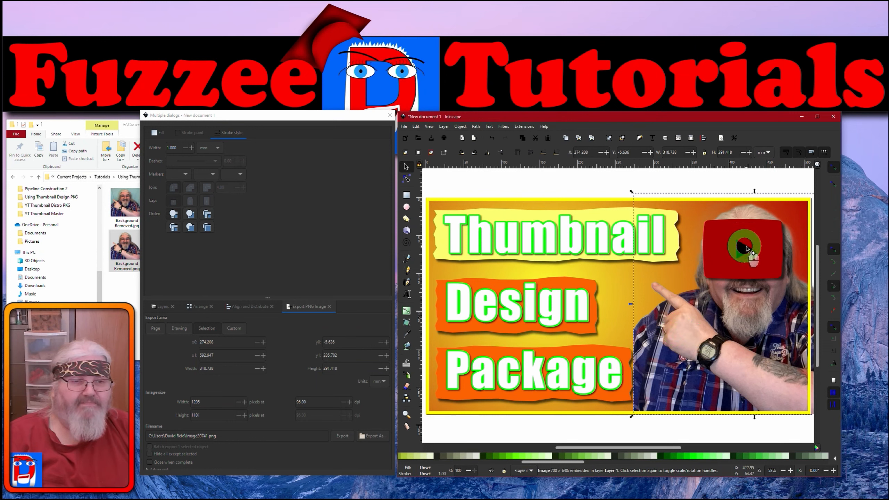
Step: Group the red play-button shape with its black triangle
left_click(764, 249)
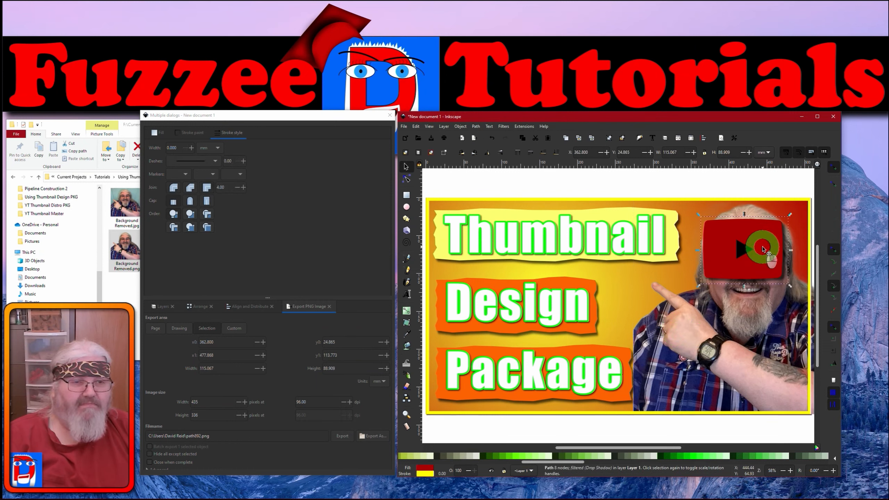
key("shift")
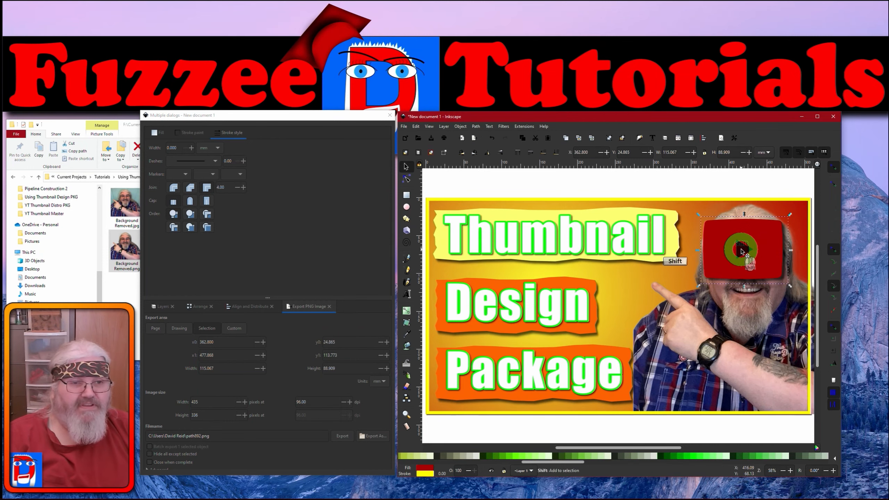
left_click(742, 251, "shift")
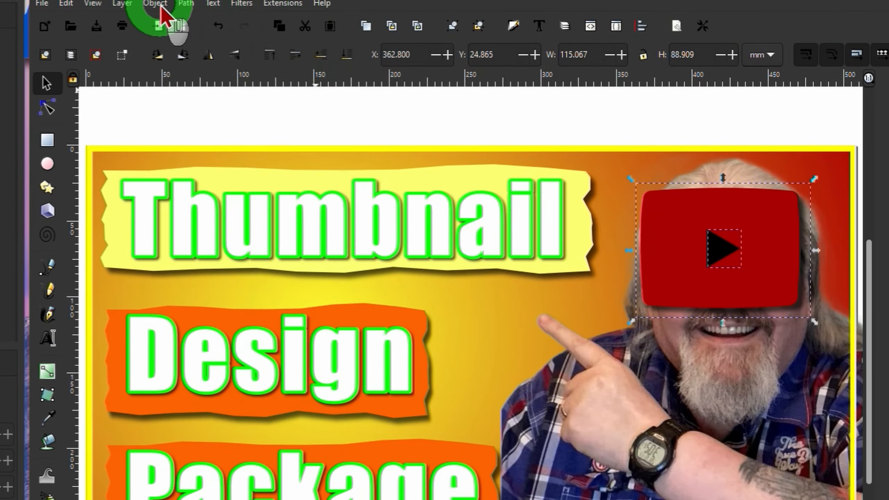
left_click(460, 126)
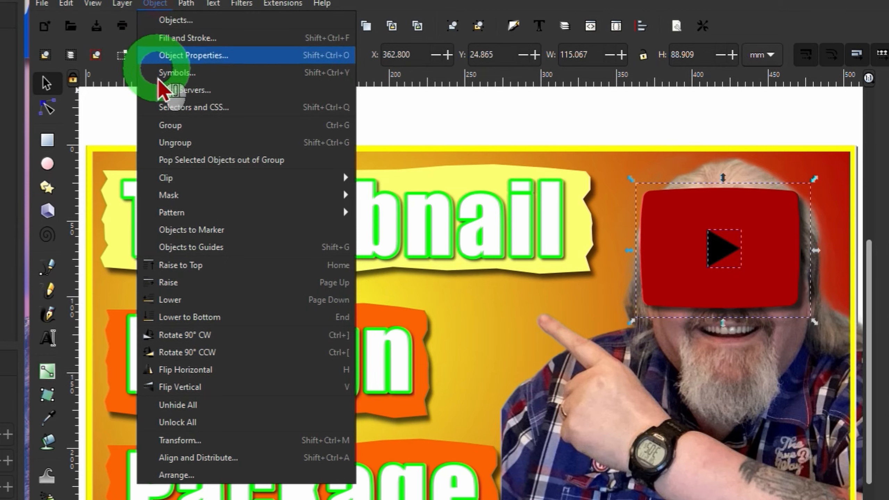
left_click(190, 127)
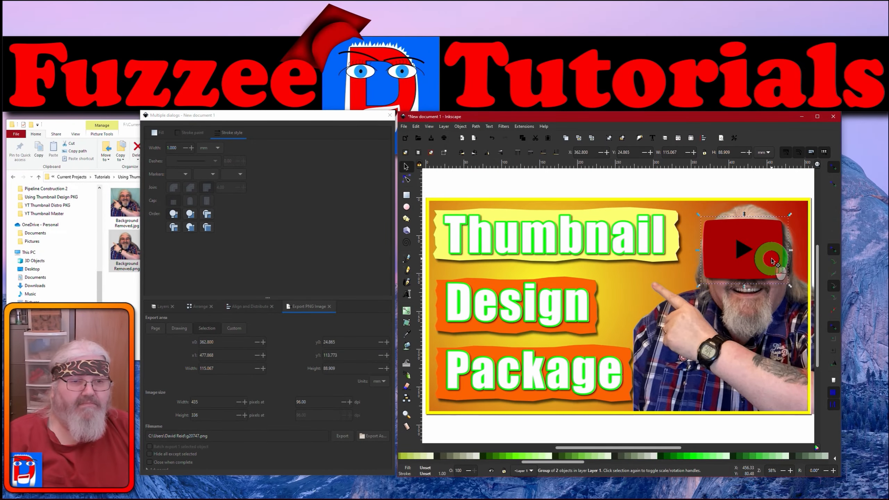
Step: Move the logo group beside the portrait's face and stack it just above the background, behind the portrait and text placards
left_click_drag(772, 260, 688, 293)
left_click_drag(688, 293, 679, 288)
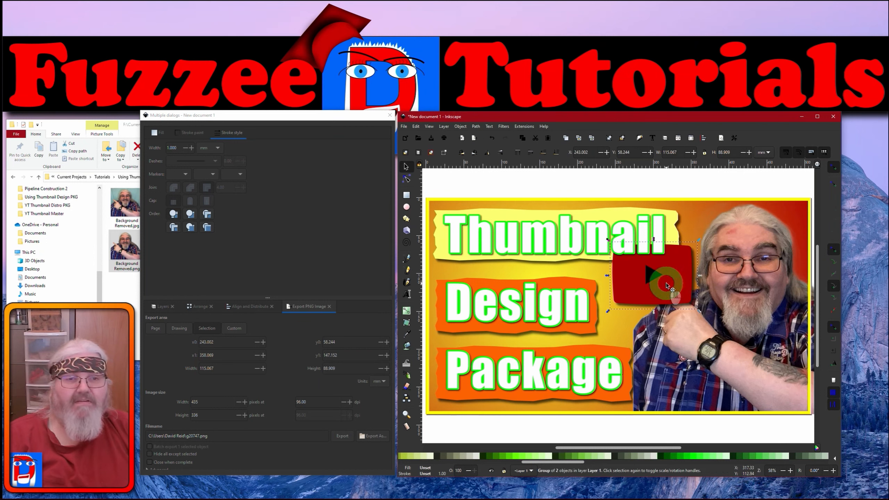
left_click(556, 153)
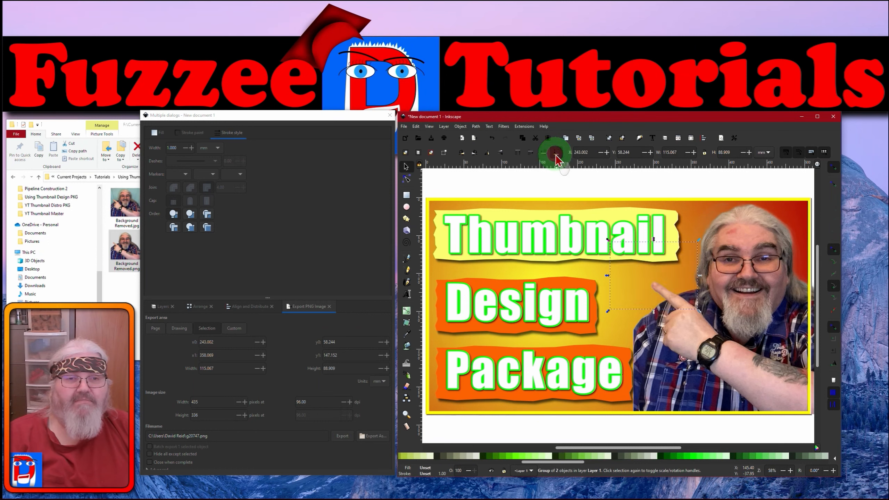
left_click(530, 153)
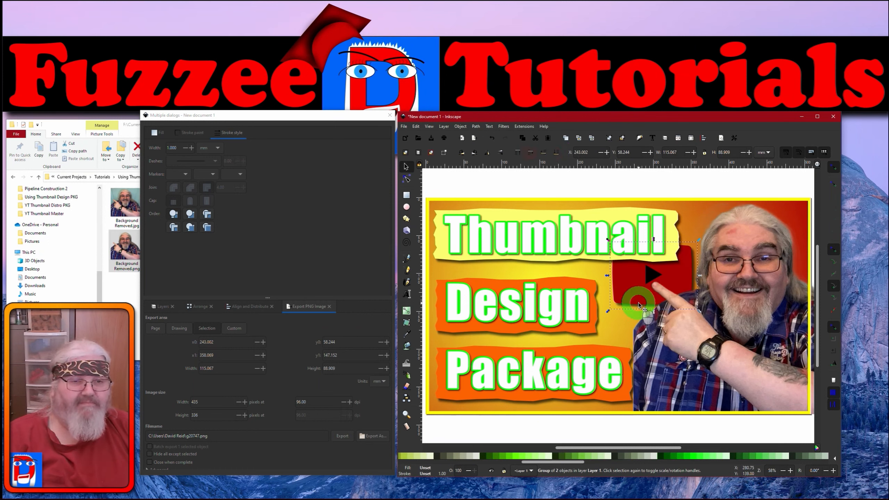
Step: Enlarge the logo group proportionally toward its lower-left corner to about 161 × 125 mm
key("shift")
left_click_drag(608, 314, 596, 325)
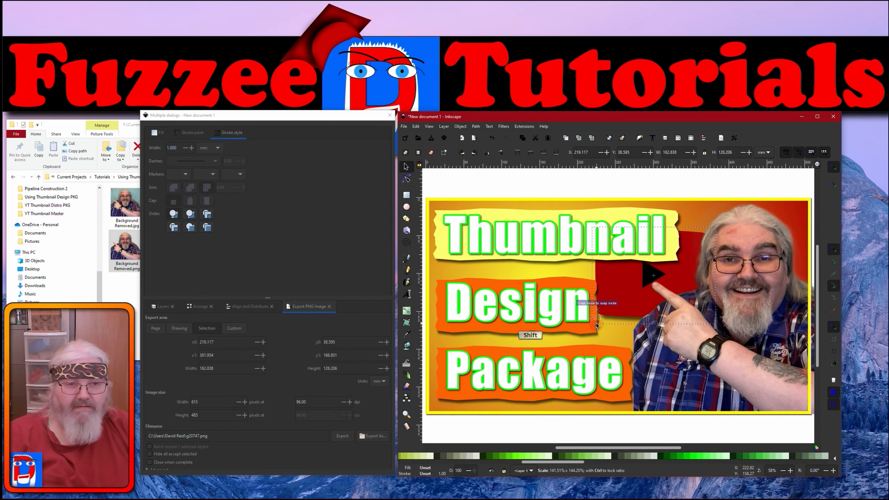
key("ctrl")
left_click_drag(596, 325, 559, 342)
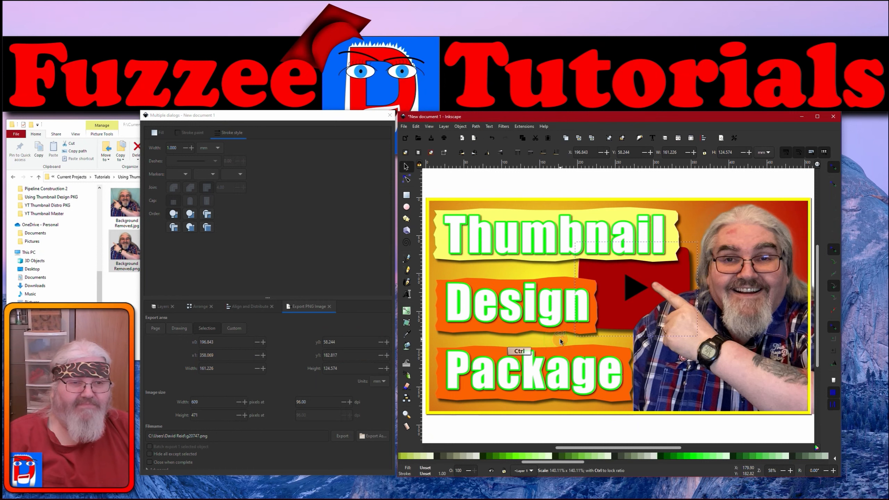
left_click_drag(560, 341, 560, 342)
left_click(655, 348)
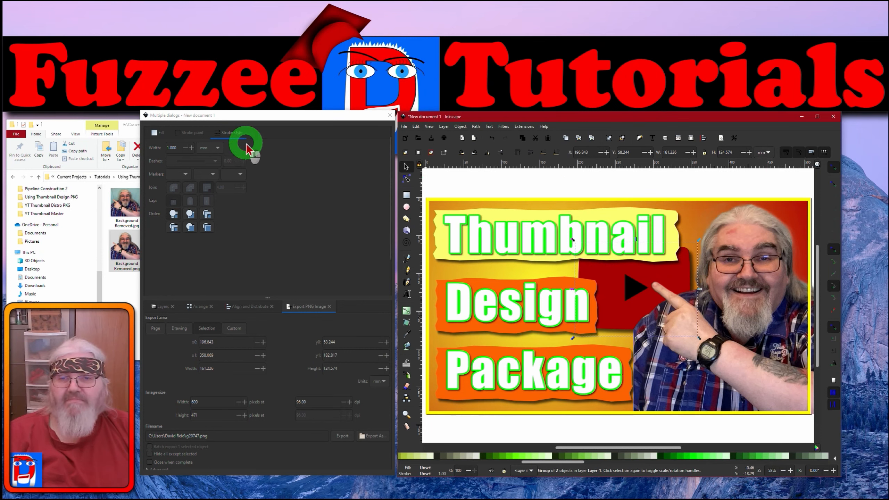
Step: Bring the Using Thumbnail Design PKG folder window forward and close it
left_click(133, 130)
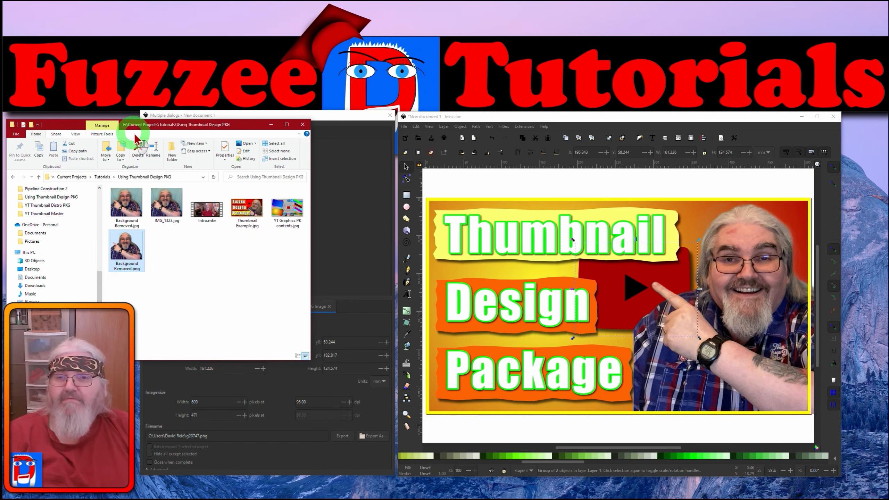
left_click_drag(139, 124, 165, 133)
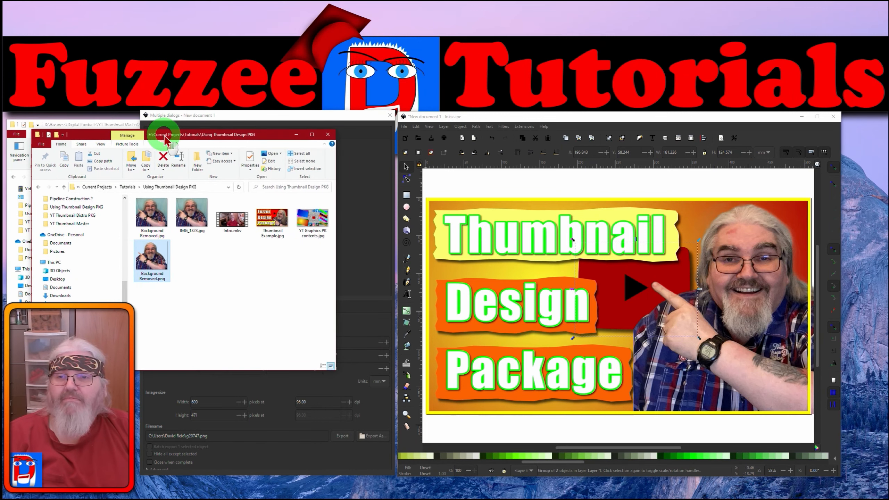
left_click(328, 138)
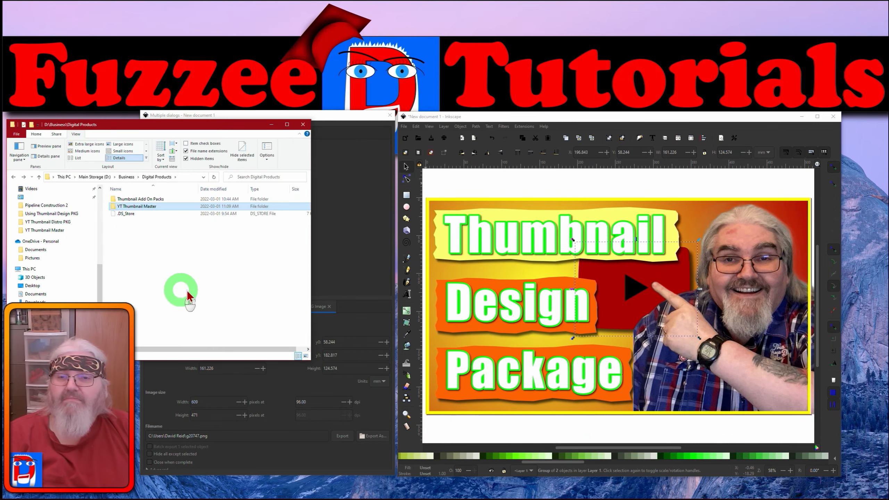
Step: Examine the Abstract images in the Backgrounds folder of Thumbnail Add On Packs, then return to Backgrounds
double_click(115, 199)
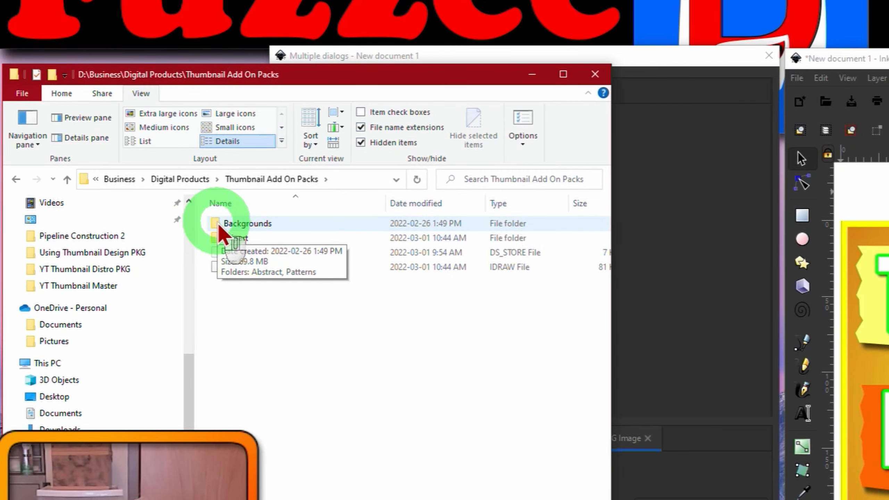
double_click(219, 227)
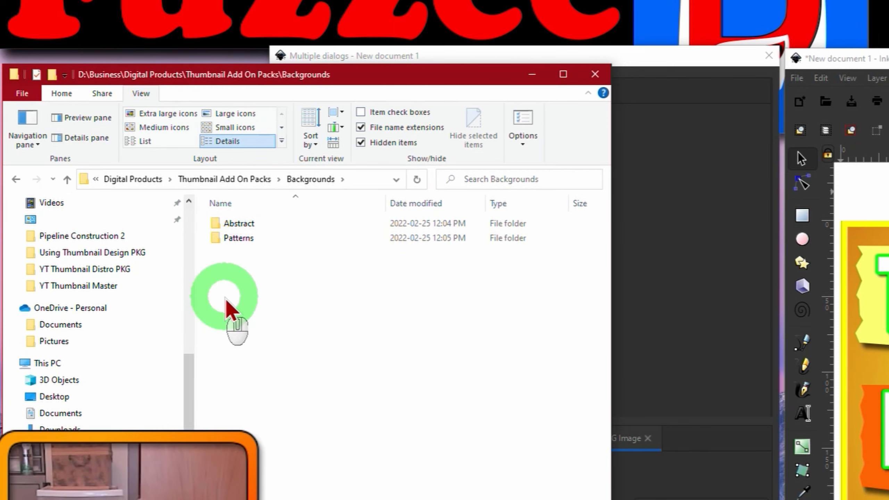
double_click(215, 224)
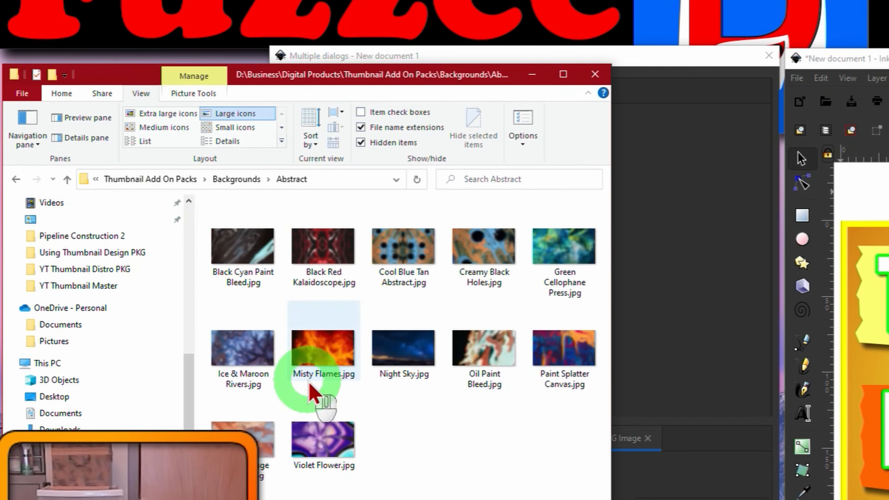
left_click(254, 261)
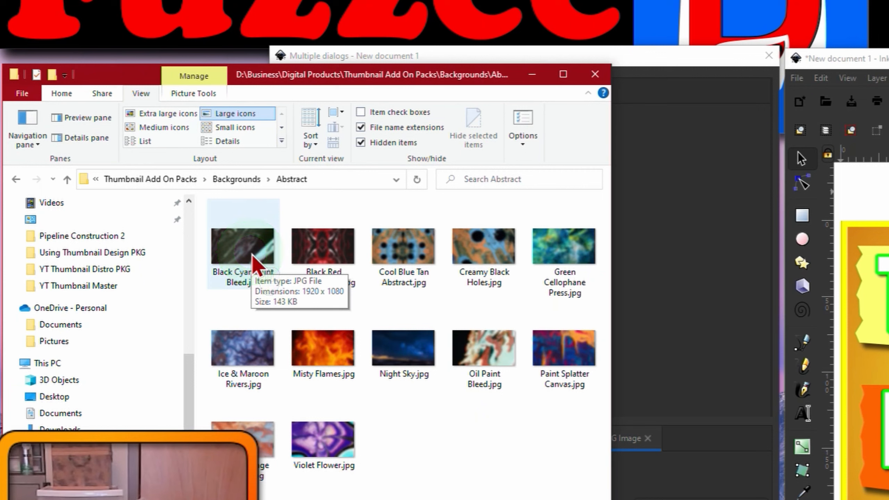
left_click(468, 335)
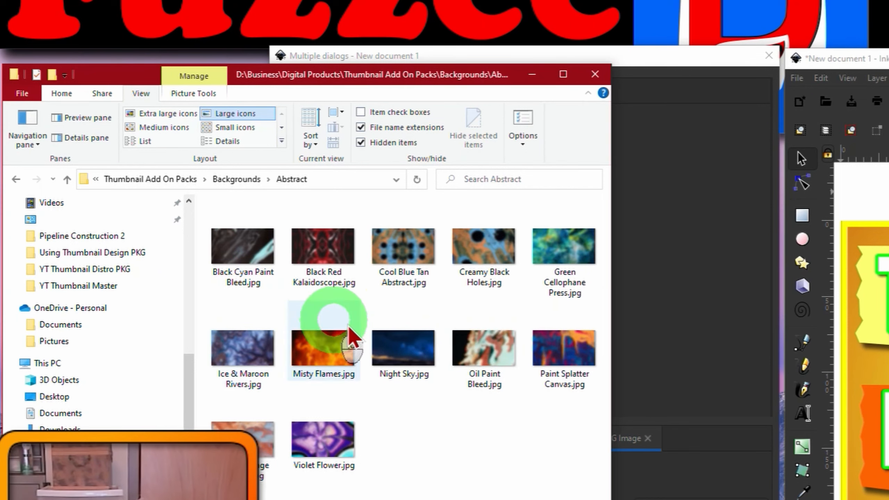
left_click(380, 431)
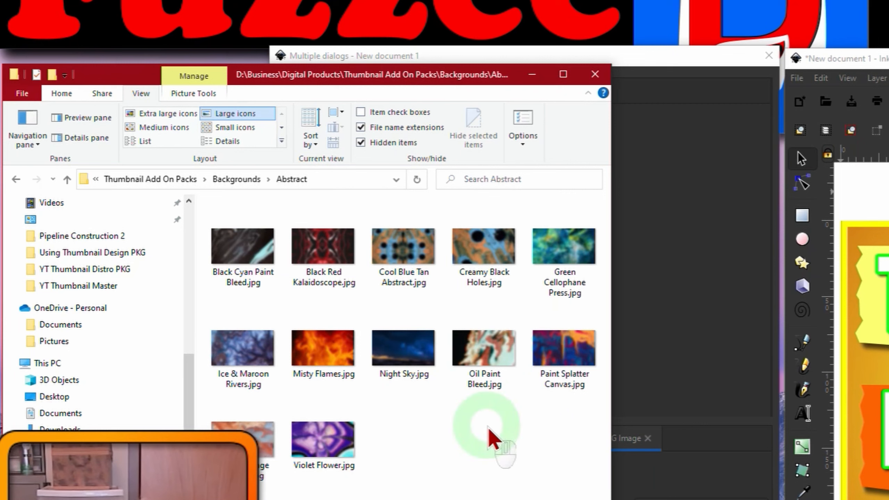
key("alt+Left")
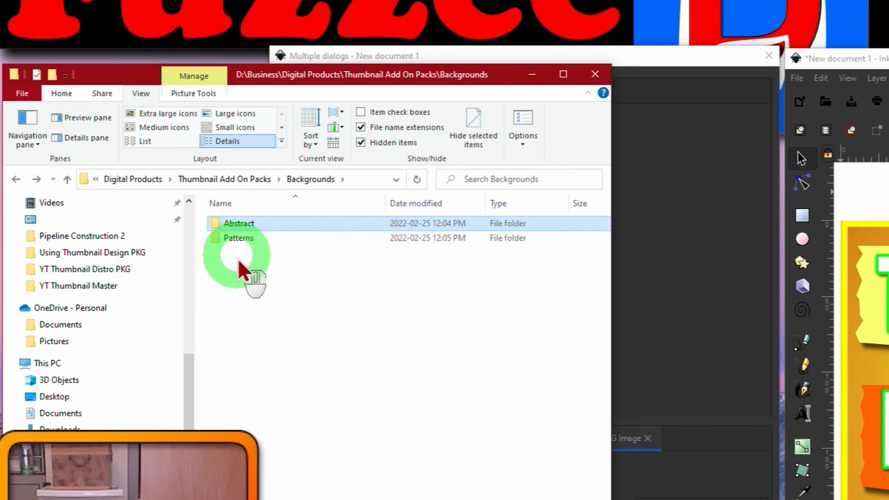
Step: Open the Patterns folder in Backgrounds and look through its pattern images from start to end
left_click(215, 241)
double_click(215, 241)
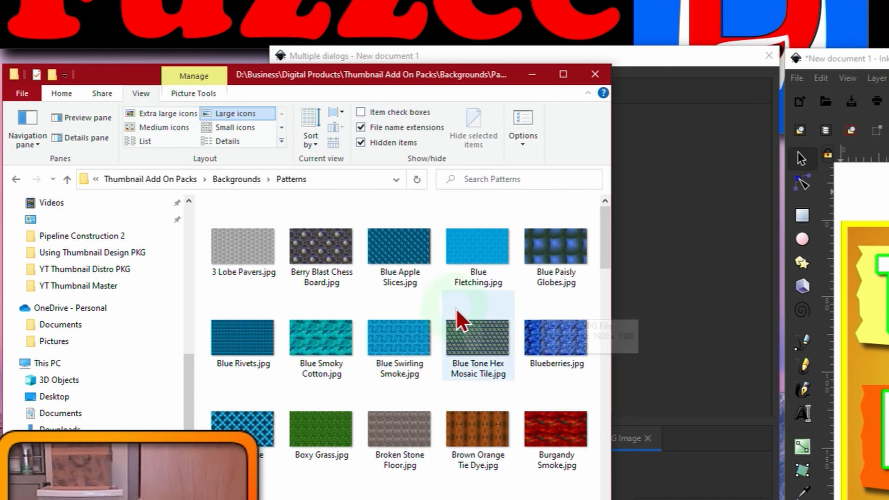
scroll(515, 308, "down", 5)
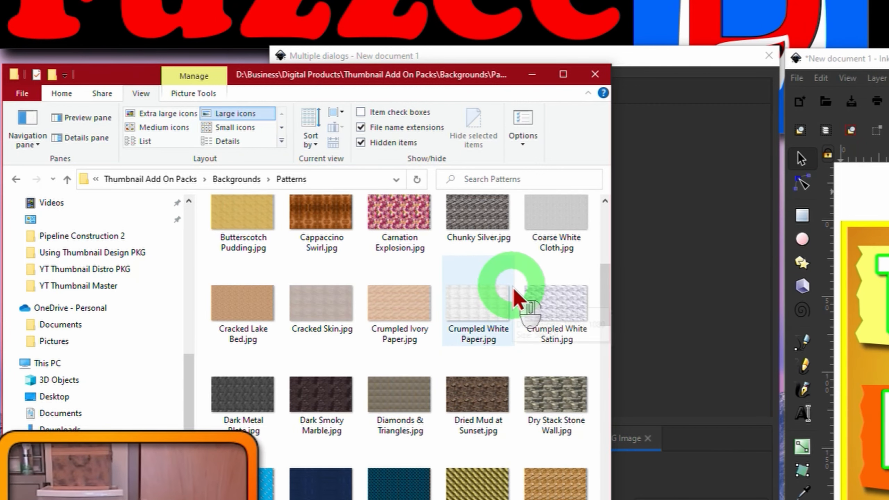
scroll(513, 290, "down", 10)
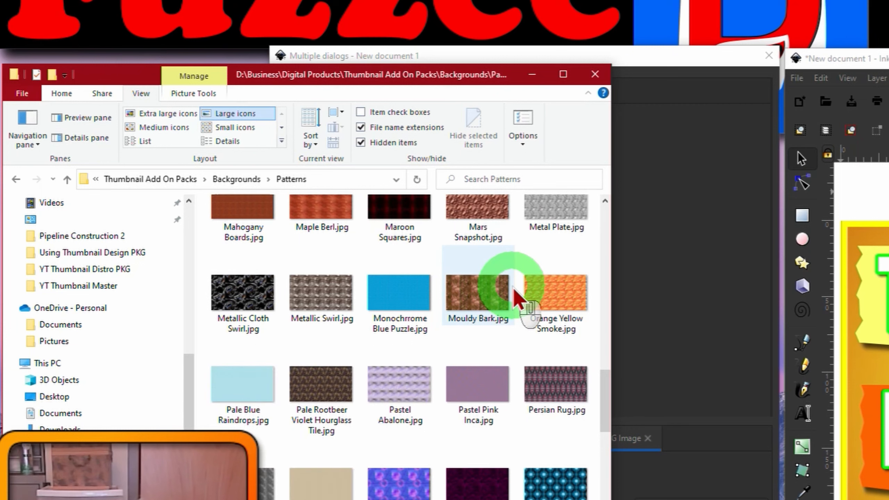
scroll(517, 278, "down", 5)
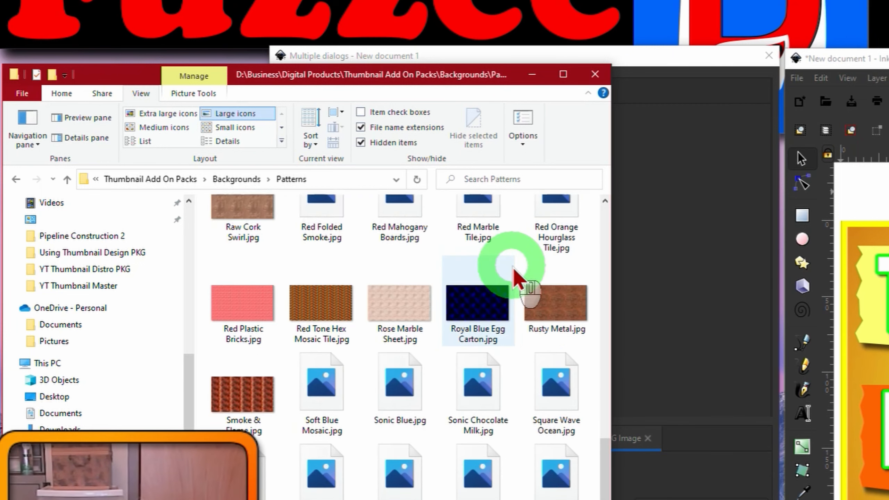
scroll(517, 278, "down", 2)
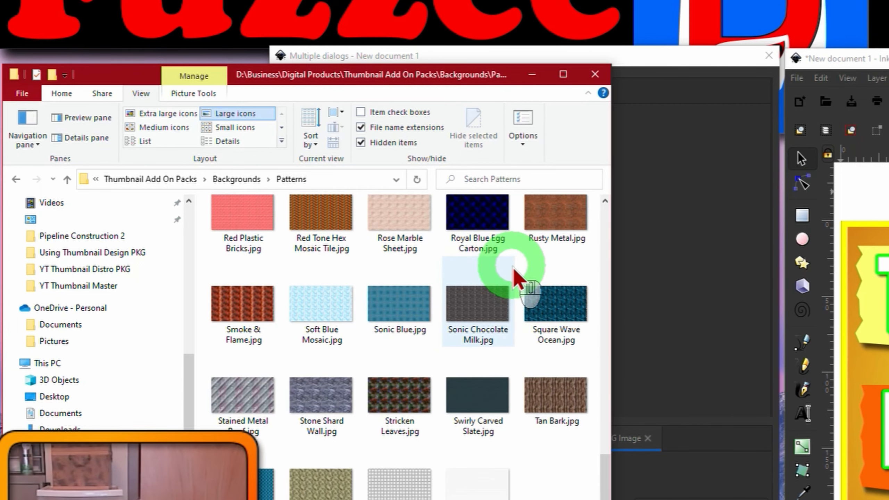
scroll(514, 272, "up", 15)
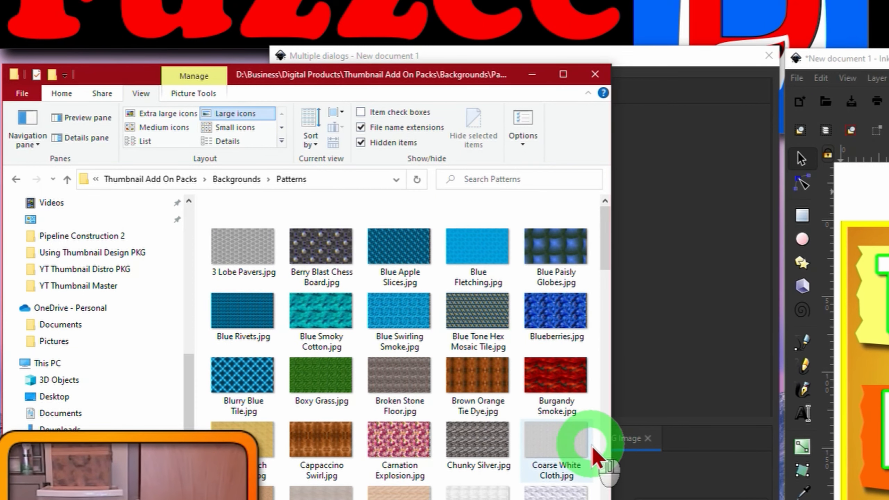
Step: Show the Patterns folder as extra large icons and examine the blue patterns up to Boxy Grass.jpg
left_click(185, 115)
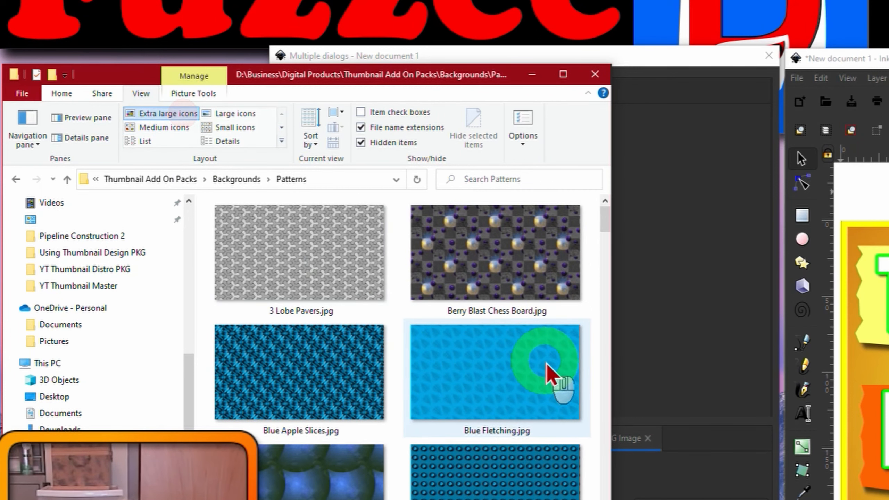
scroll(583, 372, "down", 5)
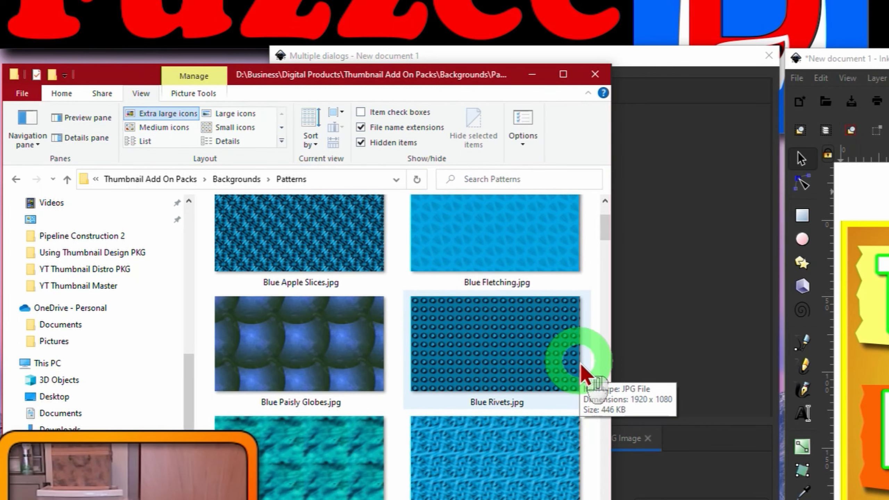
scroll(583, 372, "down", 1)
scroll(581, 371, "down", 1)
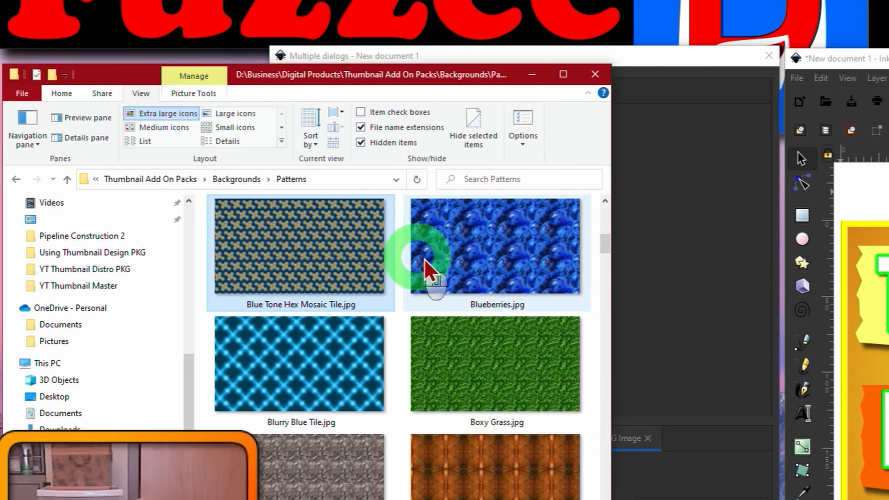
Step: Preview Blue Tone Hex Mosaic Tile.jpg in an enlarged viewer window and then Boxy Grass.jpg, closing each preview
left_click(331, 258)
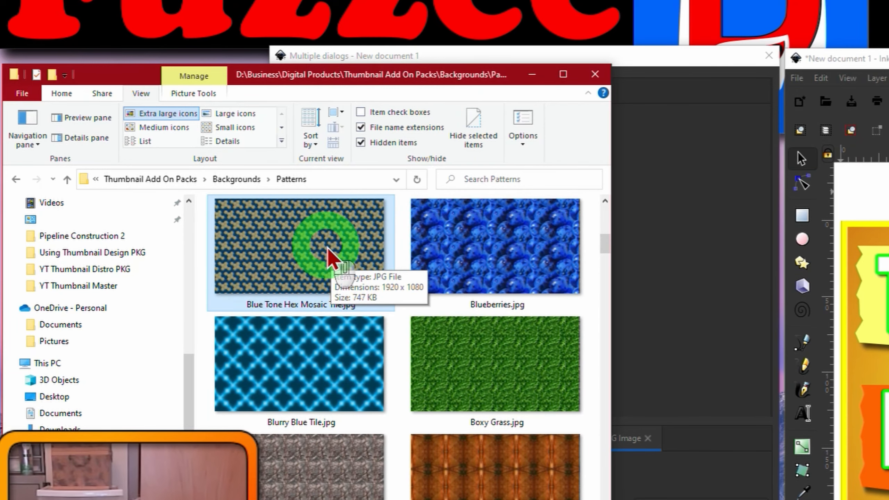
double_click(327, 247)
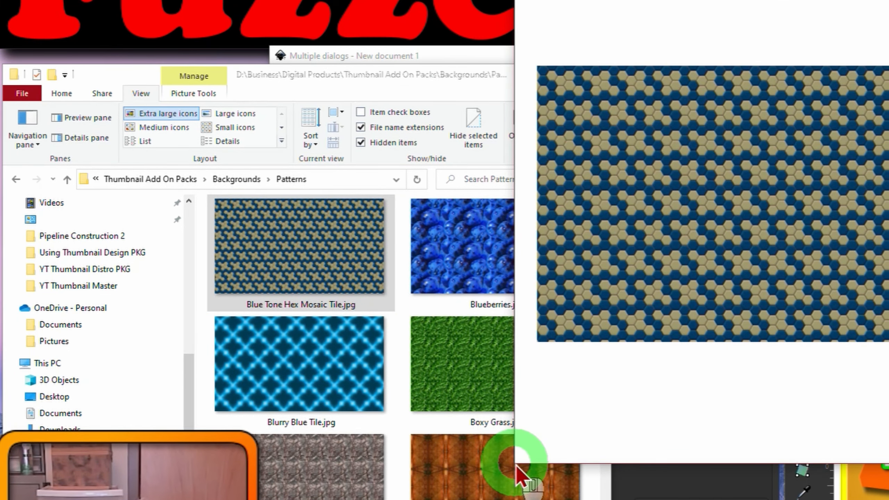
left_click_drag(518, 464, 123, 499)
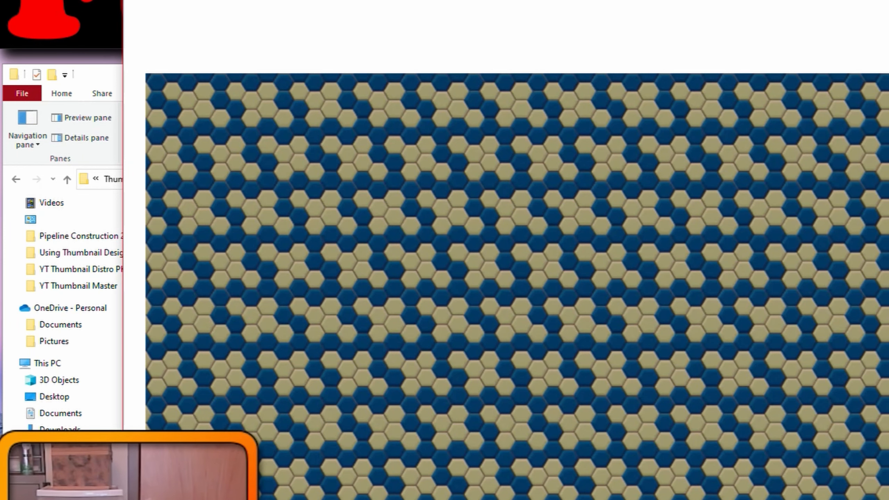
key("alt+F4")
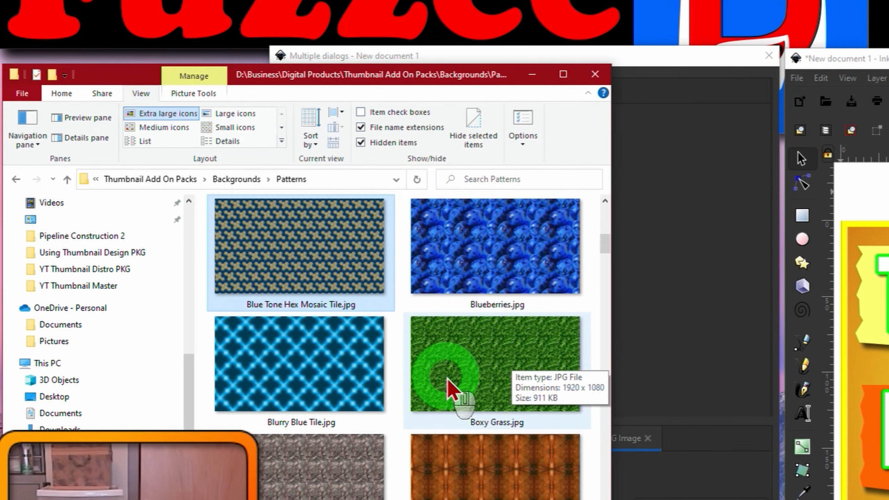
double_click(488, 385)
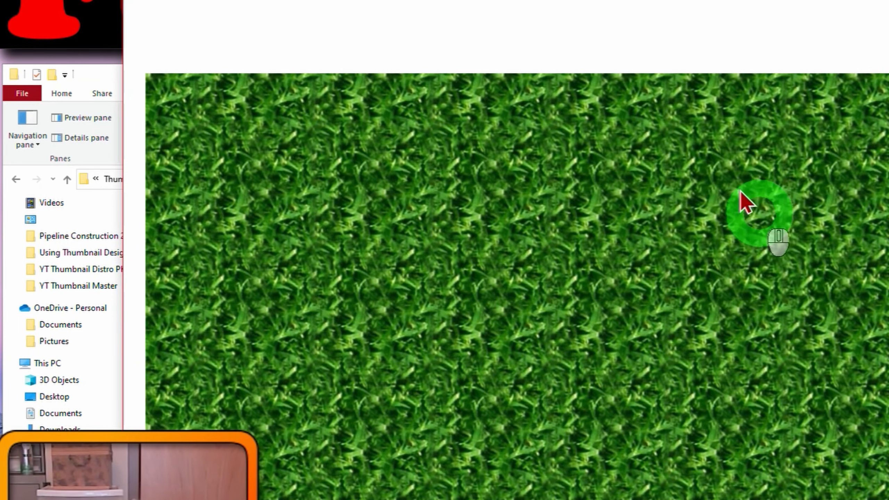
key("alt+F4")
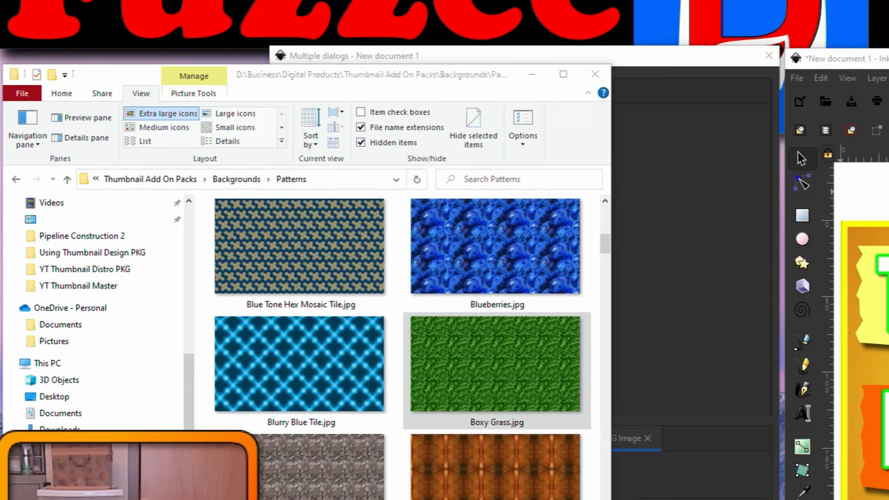
Step: Return to Thumbnail Add On Packs and examine the Clipart folder's SVG files as large icons
key("alt+Left")
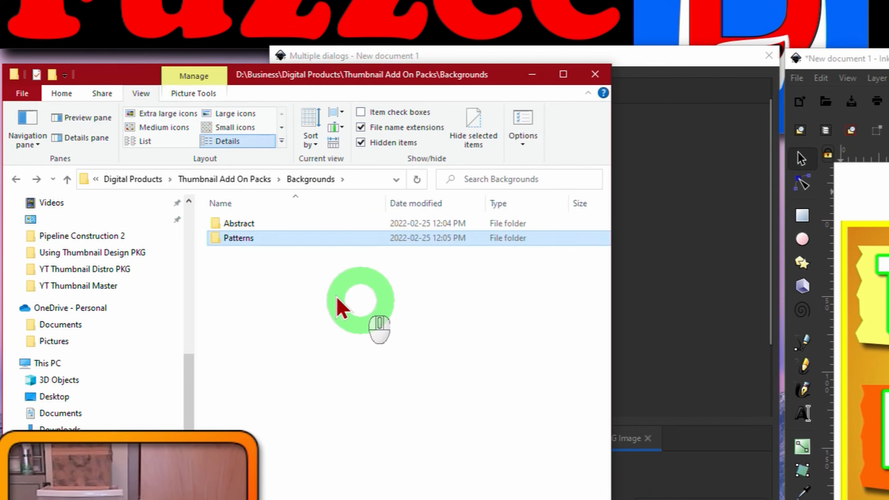
key("alt+Left")
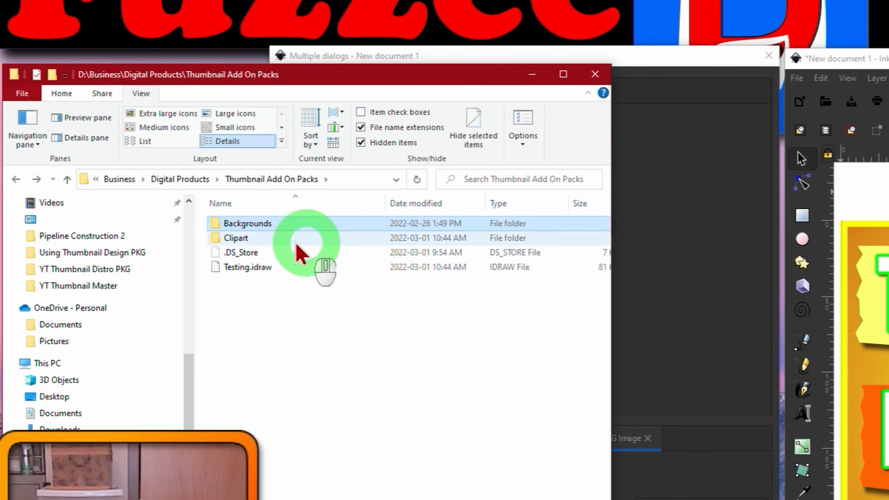
double_click(217, 240)
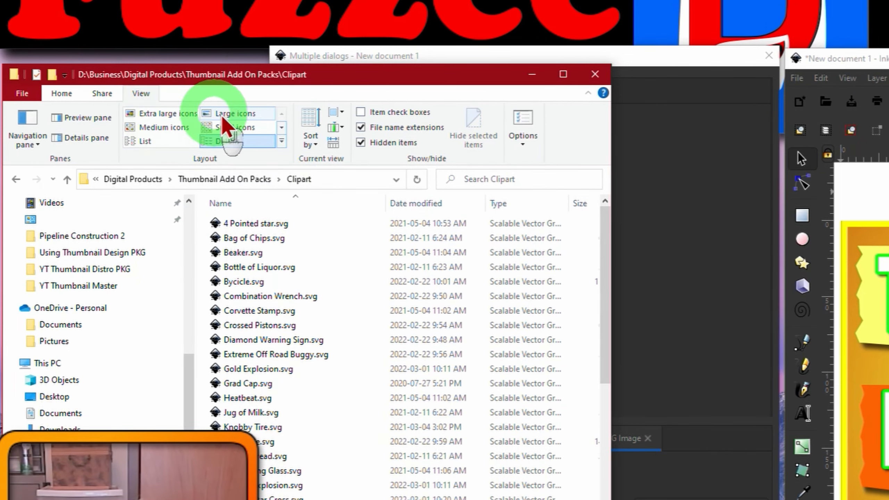
left_click(241, 115)
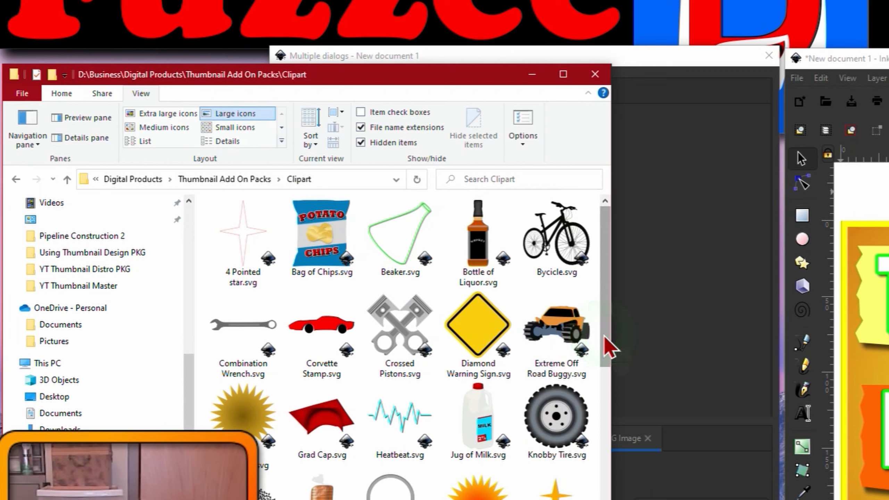
left_click(560, 240)
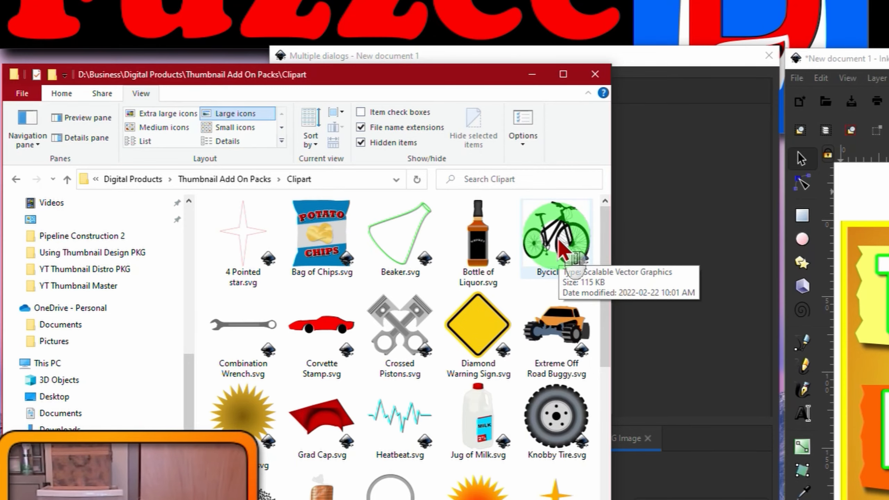
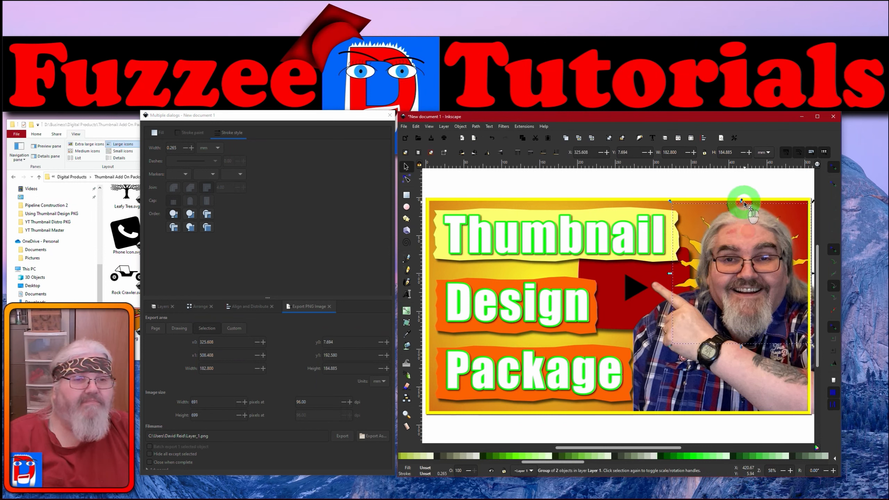
Step: Stretch the sun clipart group behind the portrait's head to about 200 × 223 mm, extending it above the thumbnail's upper edge
left_click_drag(739, 201, 739, 177)
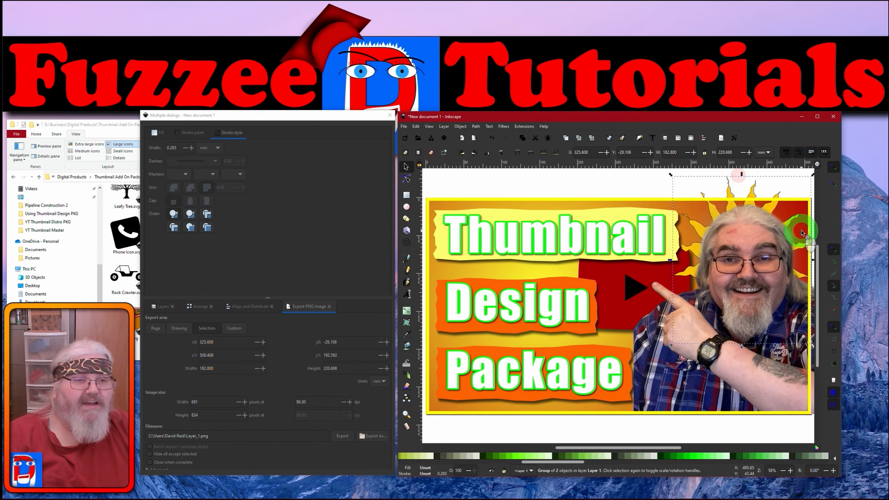
left_click_drag(811, 261, 812, 263)
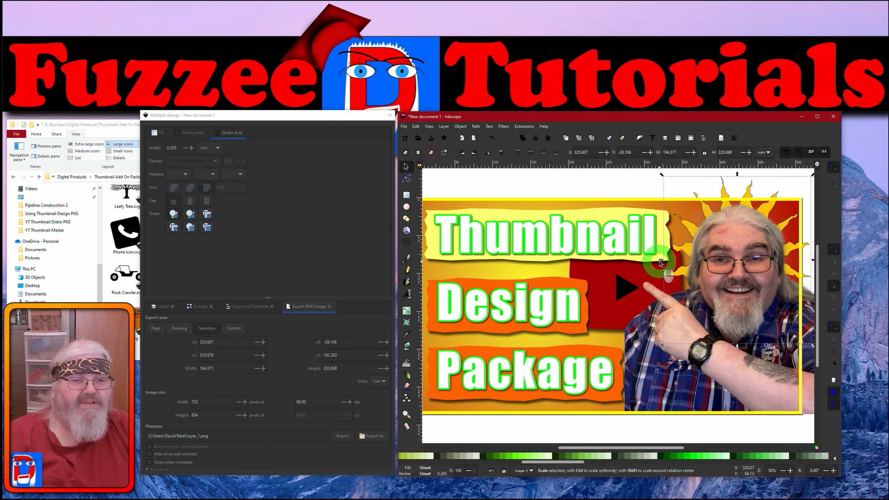
left_click_drag(661, 260, 657, 263)
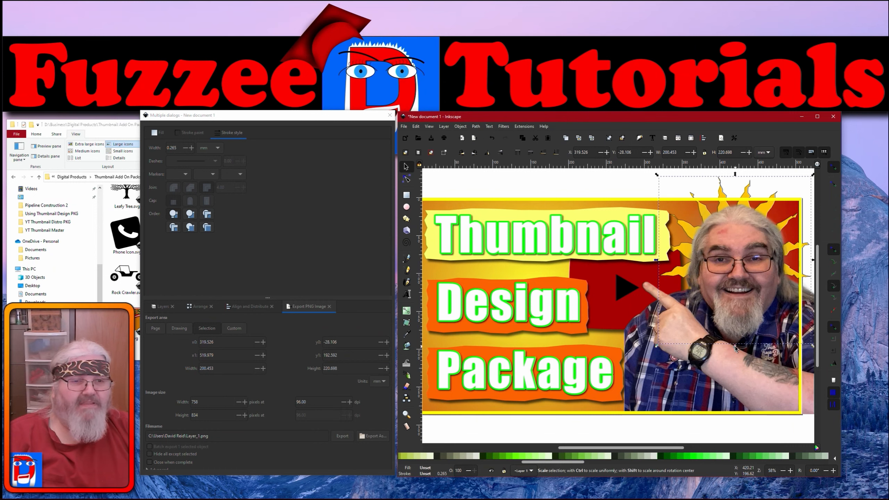
left_click_drag(735, 347, 734, 349)
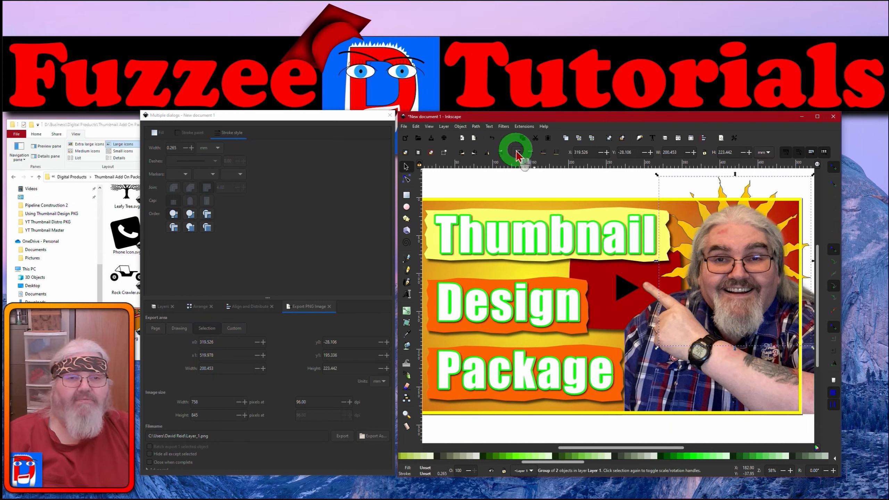
Step: Send the yellow border path to the back and raise it one level, so it sits behind the sun and portrait
left_click(530, 153)
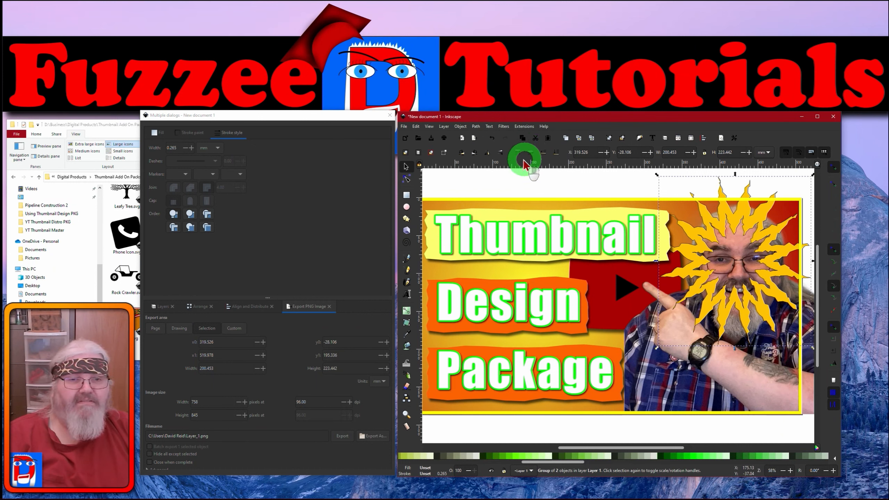
left_click(544, 154)
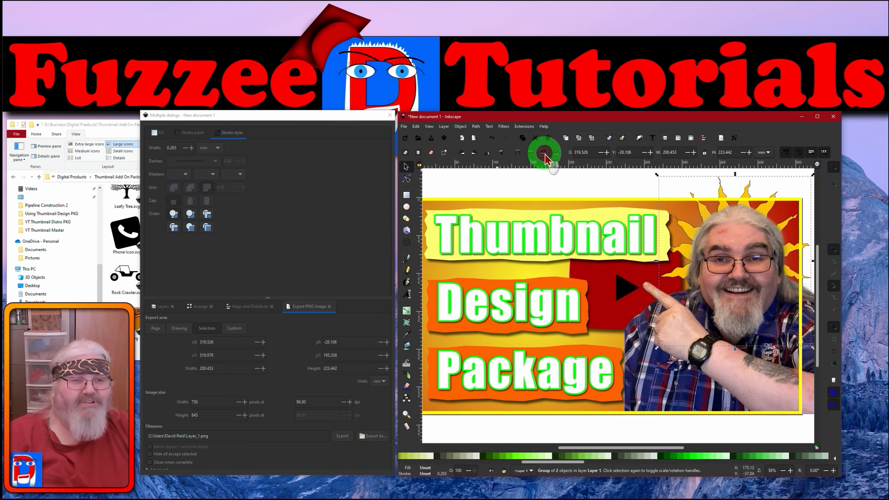
left_click(583, 201)
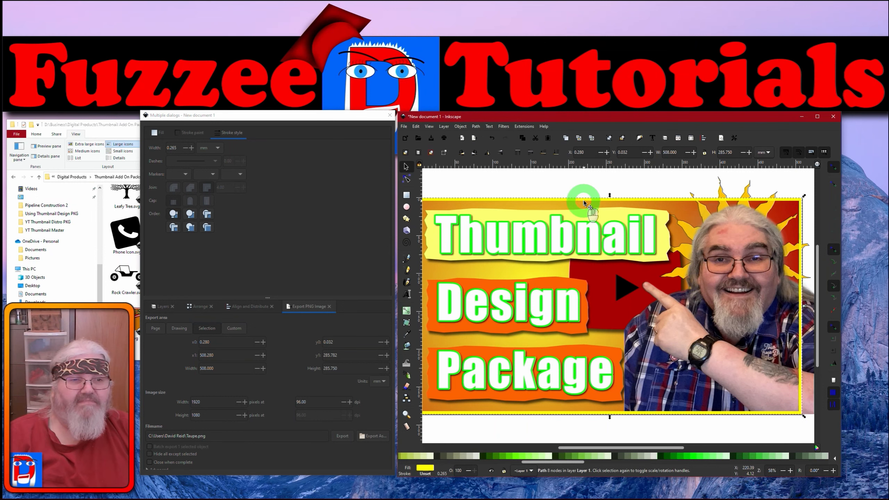
left_click(558, 156)
left_click(531, 153)
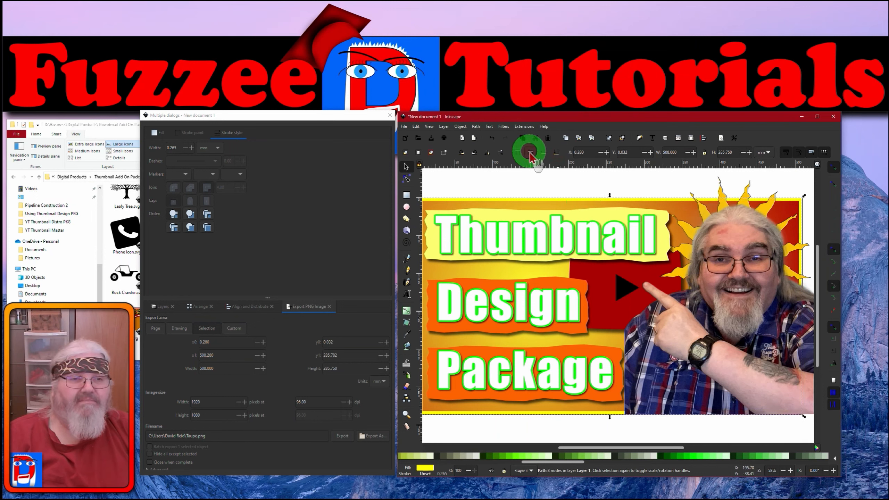
Step: Apply an outer Drop Shadow to the sun group with blur radius 1.3 px, horizontal offset 2.0 px and vertical offset 2.2 px
left_click(720, 189)
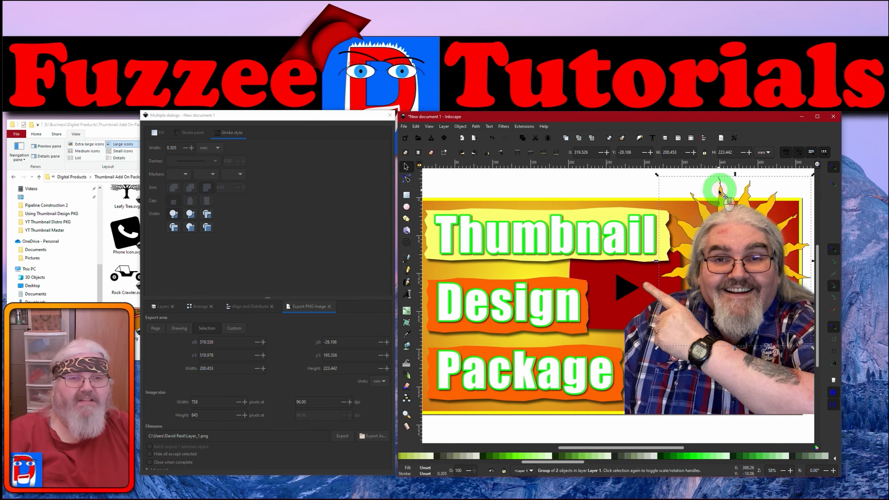
left_click(503, 127)
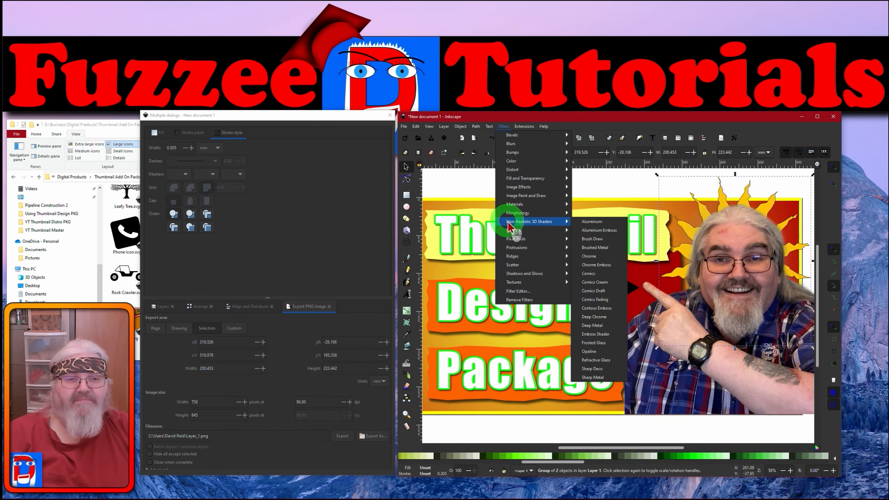
left_click(541, 277)
left_click(604, 299)
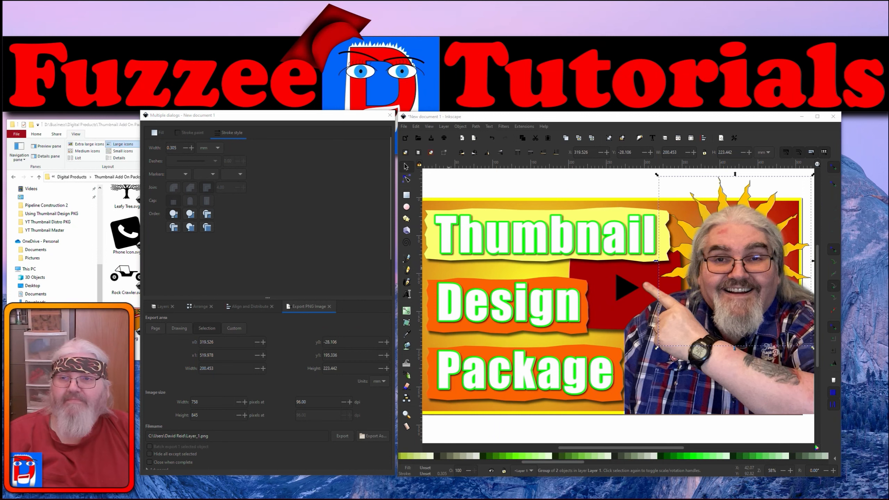
left_click_drag(138, 158, 518, 75)
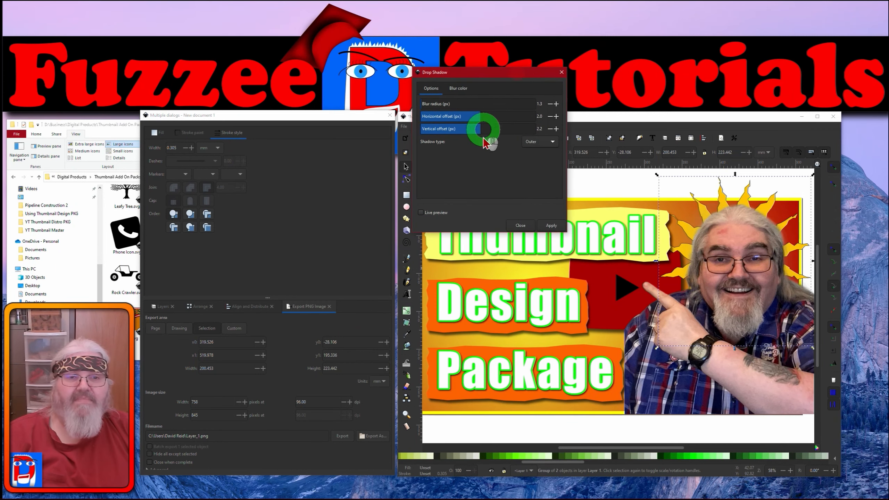
left_click(420, 212)
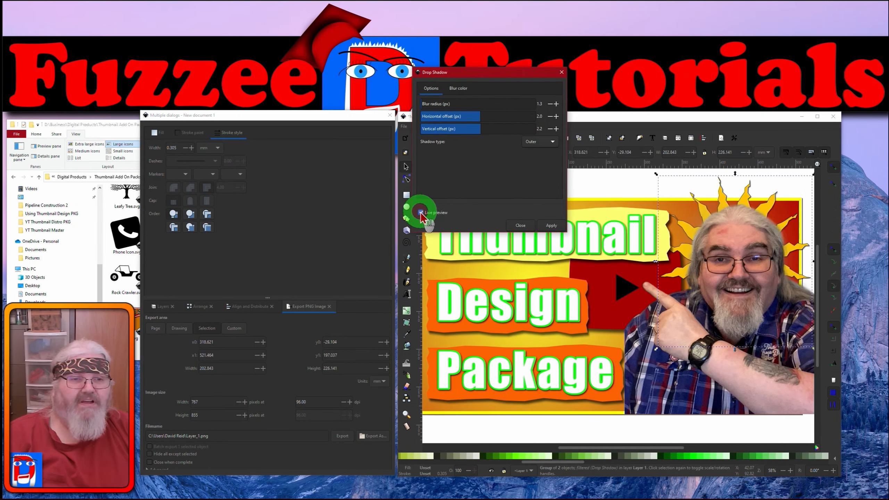
left_click(556, 227)
left_click(521, 225)
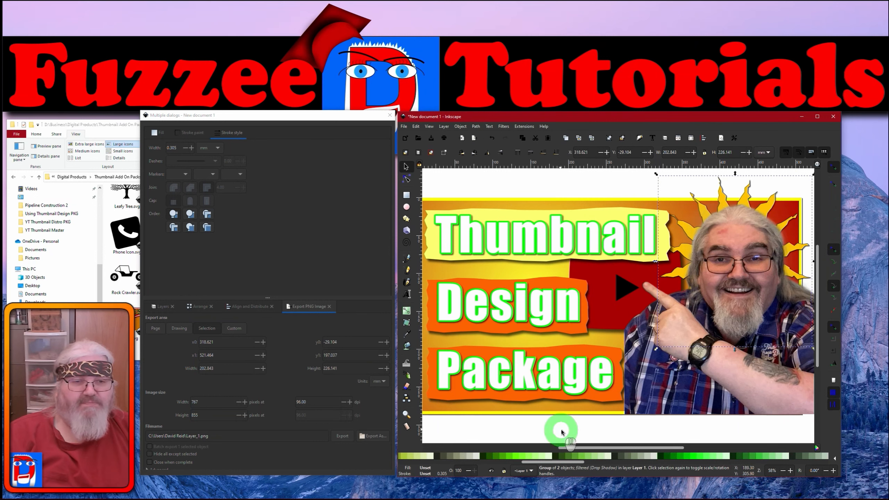
Step: Set the export area to the whole page and choose JPEG as the export file type
left_click_drag(567, 447, 564, 447)
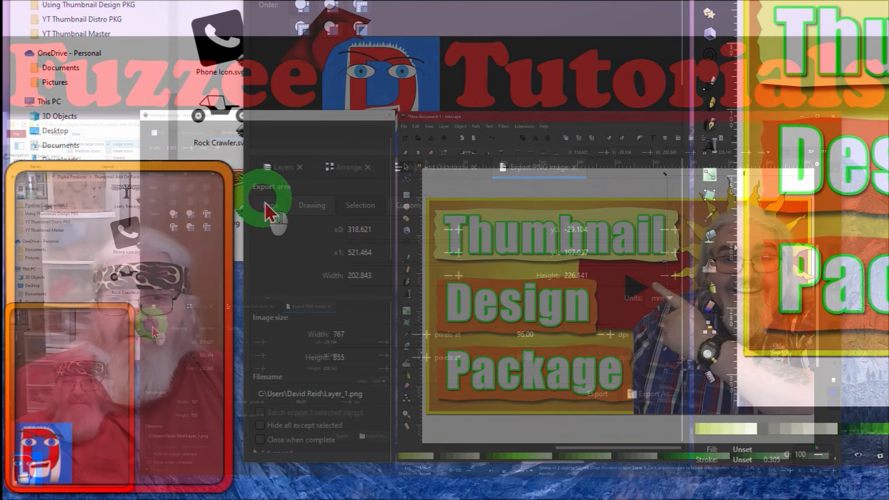
left_click(156, 328)
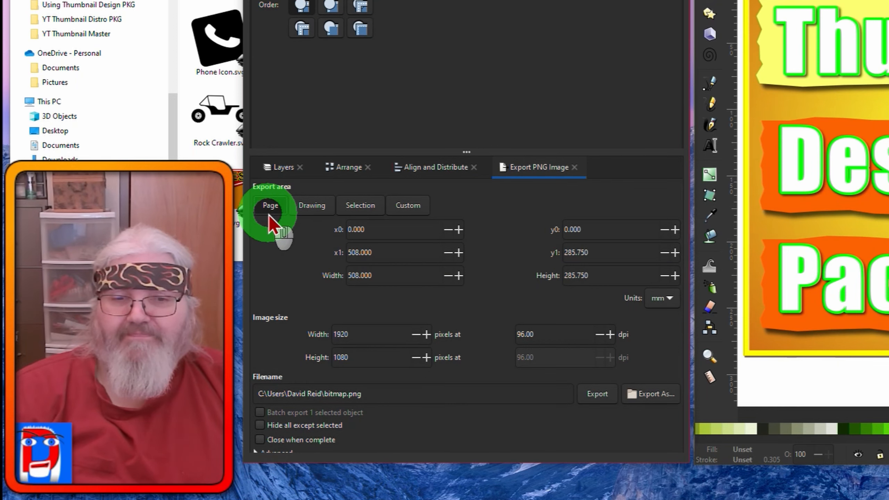
left_click(651, 393)
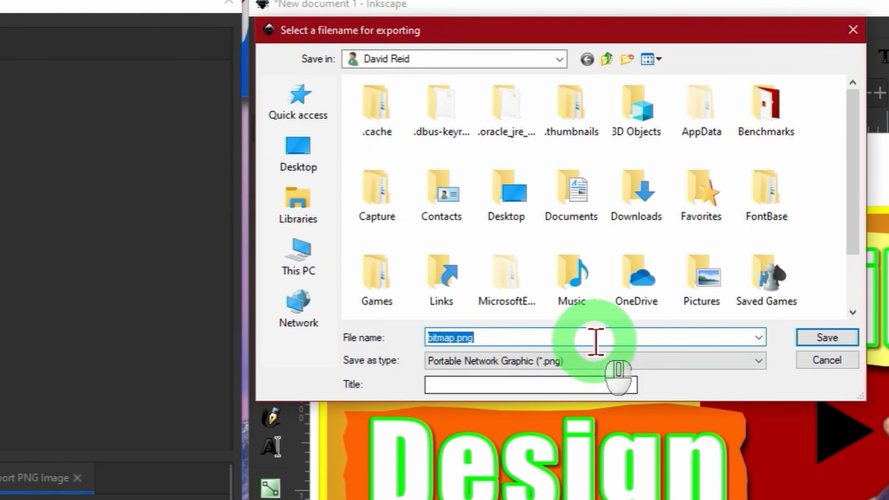
left_click(707, 263)
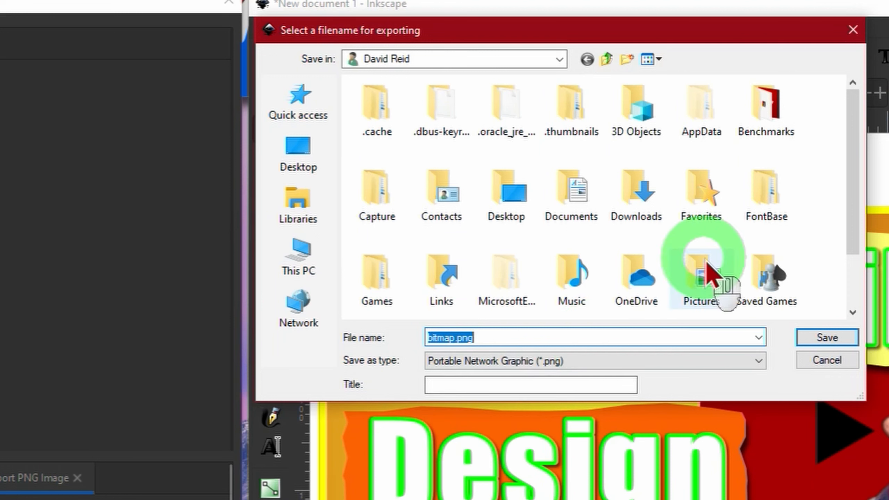
left_click(760, 363)
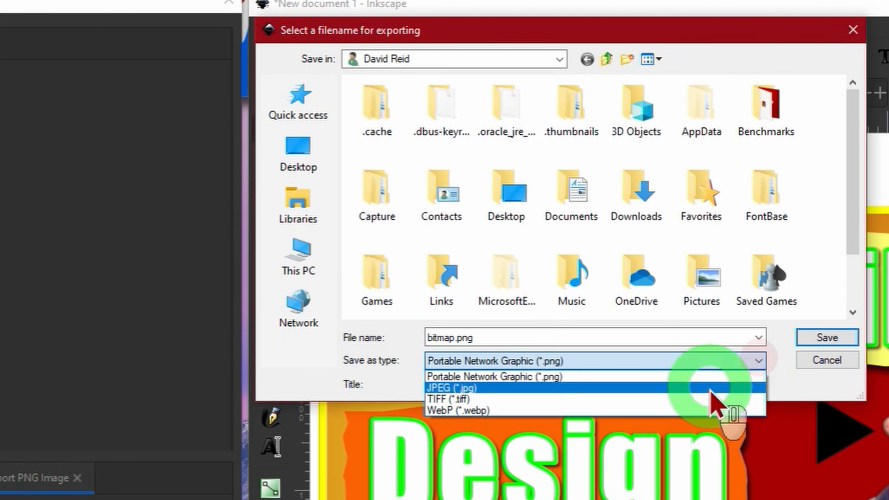
left_click(637, 393)
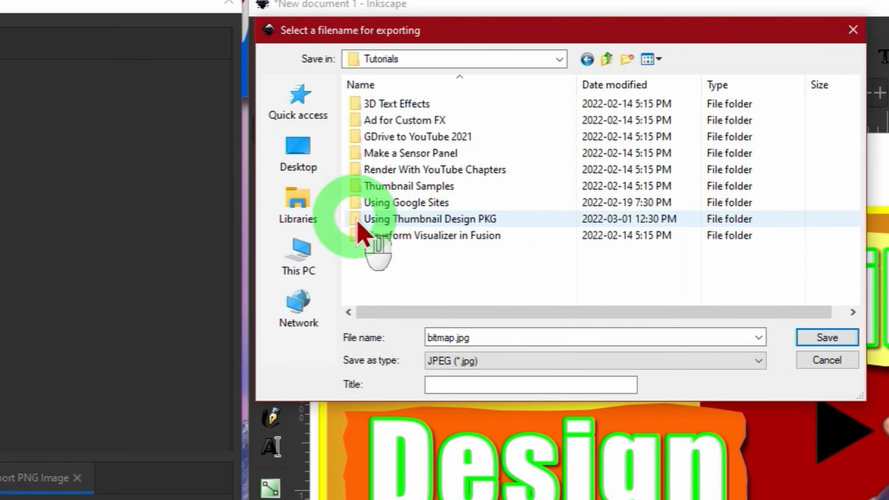
Step: Name the export Thumbnail from Demo and save it in the Using Thumbnail Design PKG folder
double_click(356, 223)
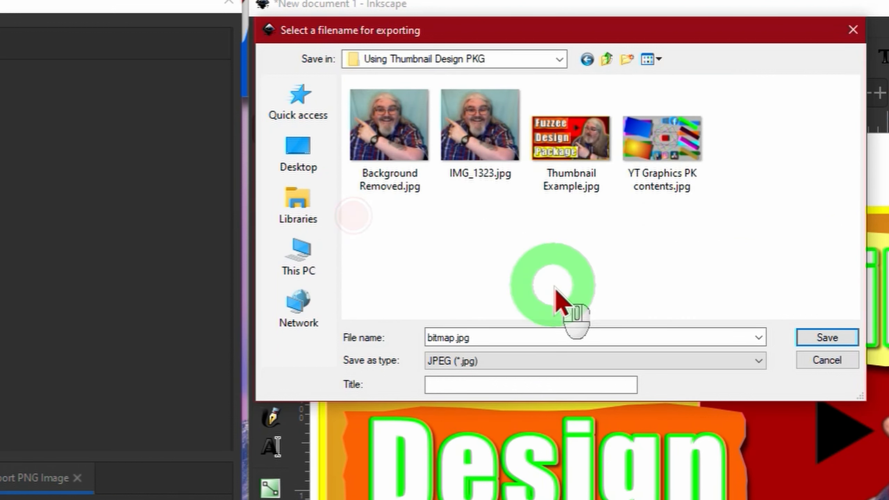
double_click(455, 338)
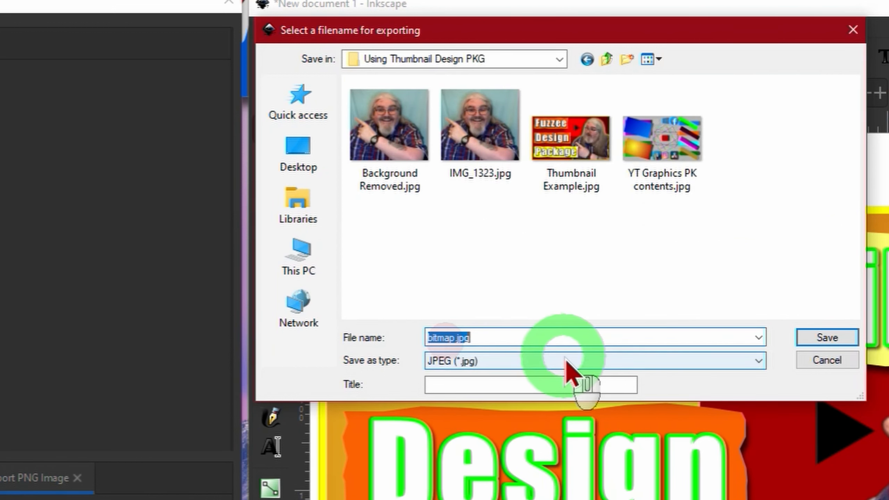
type("Thumbnail from Demo")
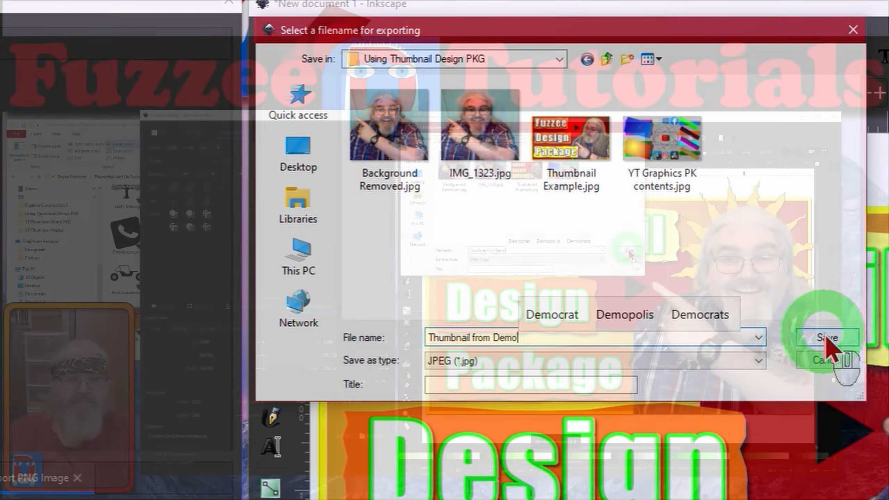
left_click(827, 337)
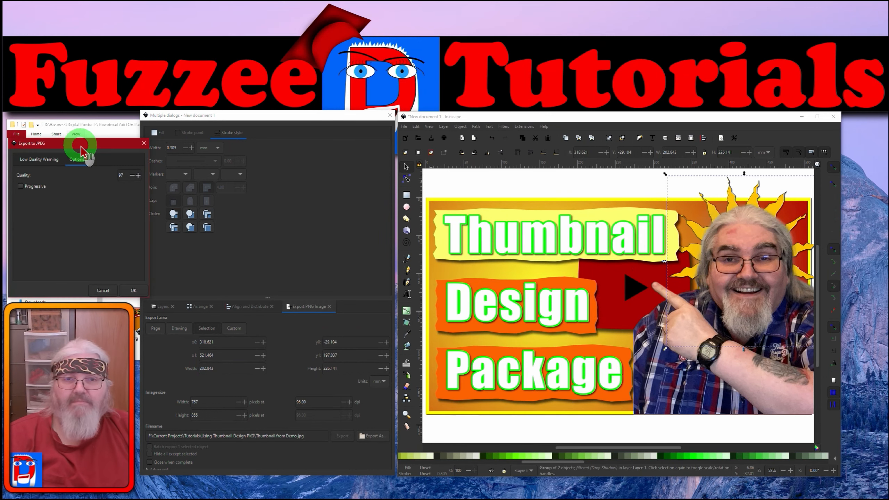
Step: Read the JPEG low-quality warning, return to the export options and accept the export at quality 97
left_click_drag(79, 133, 559, 80)
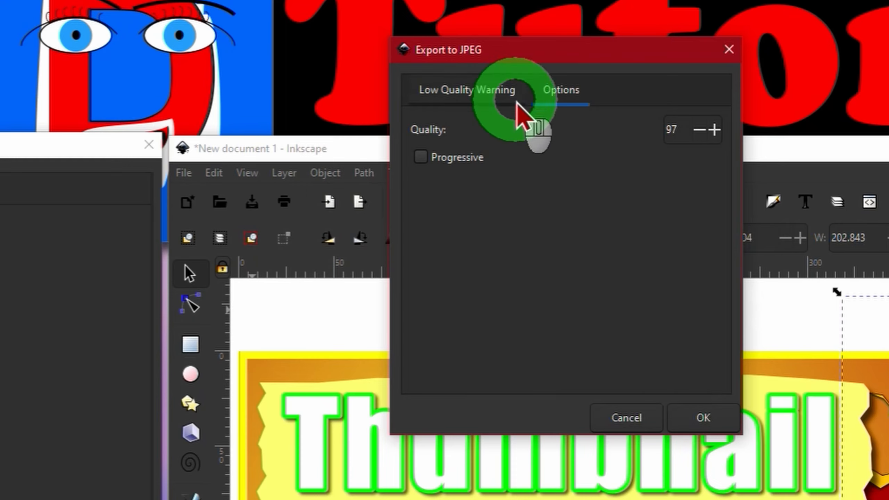
left_click(473, 99)
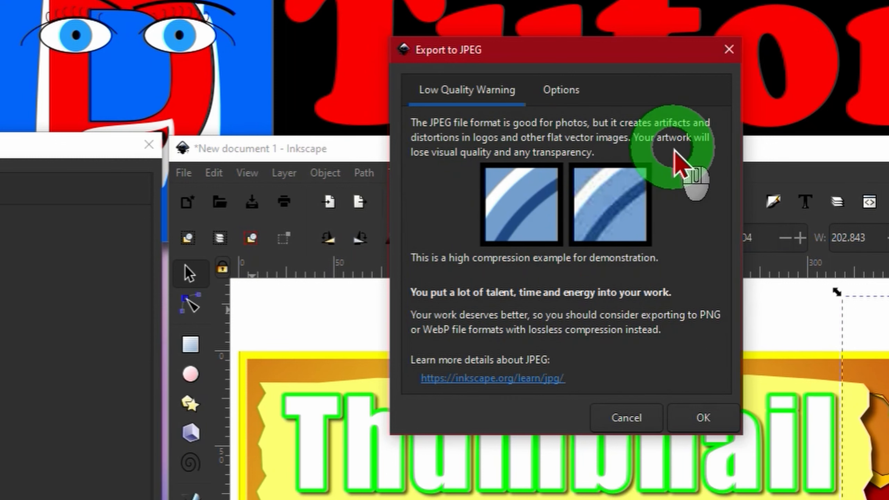
left_click(568, 98)
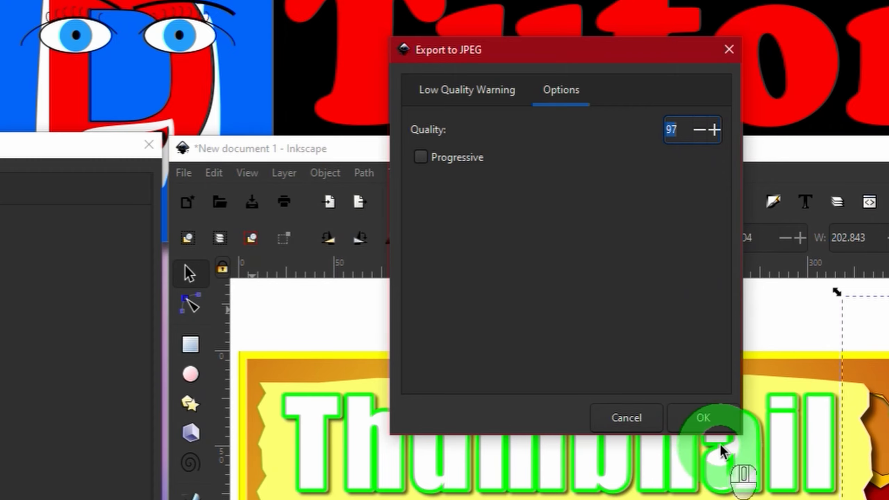
left_click(703, 418)
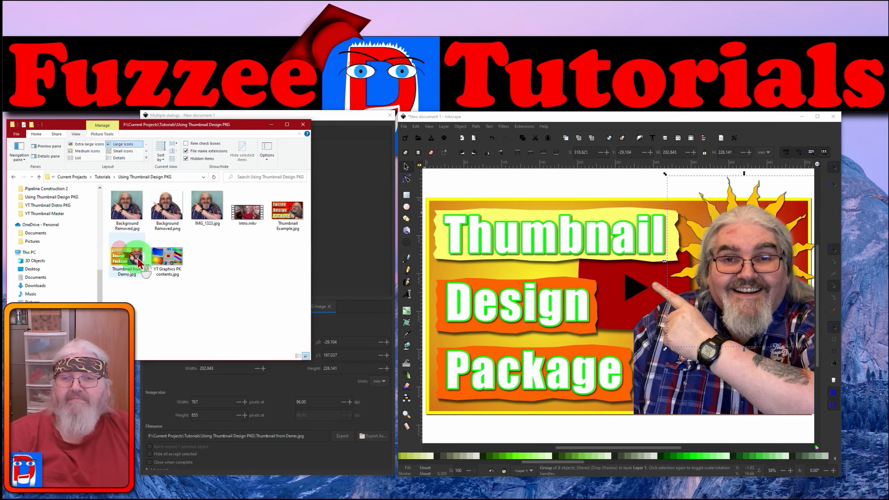
Step: Open the exported Thumbnail from Demo.jpg from its folder, inspect it in Photos and close the viewer
left_click(248, 294)
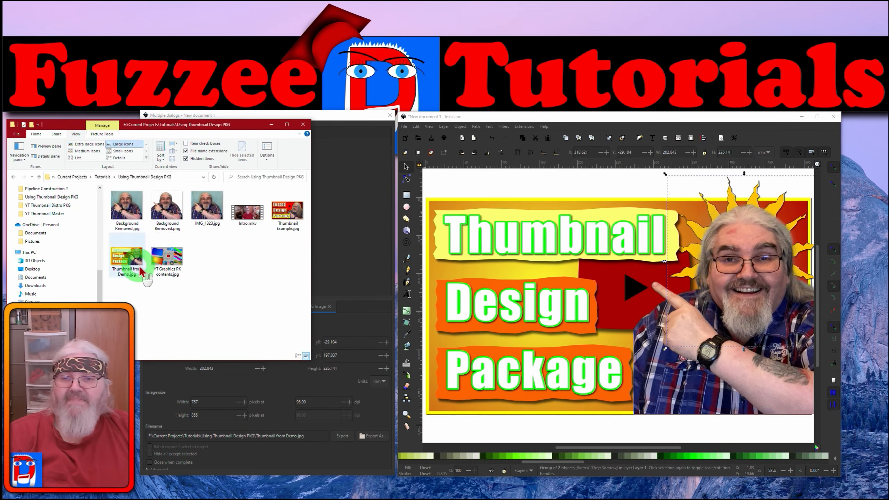
left_click(128, 258)
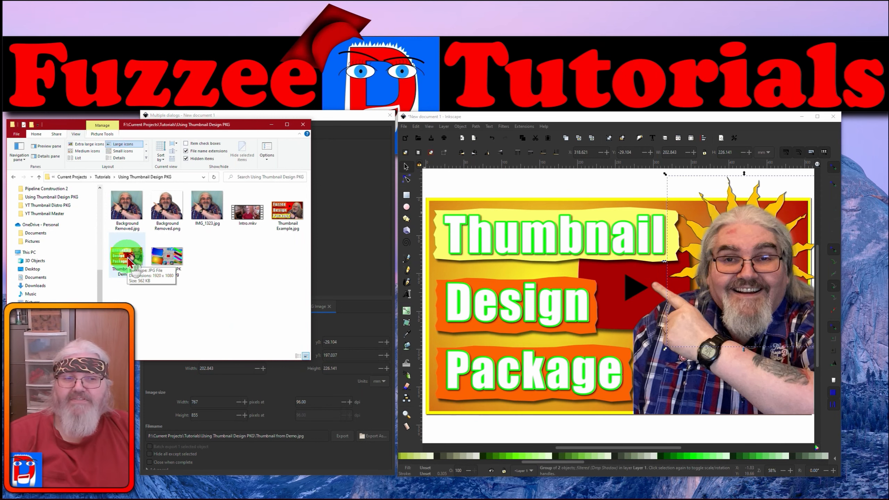
double_click(128, 258)
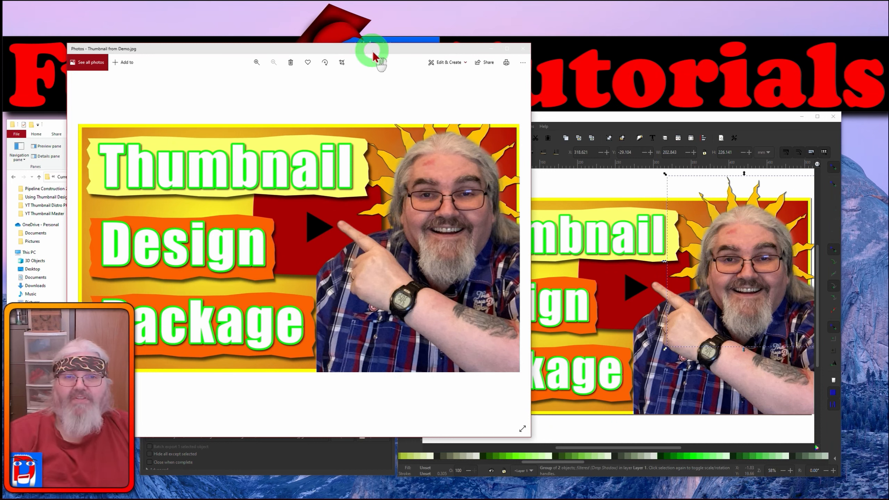
left_click_drag(372, 52, 493, 28)
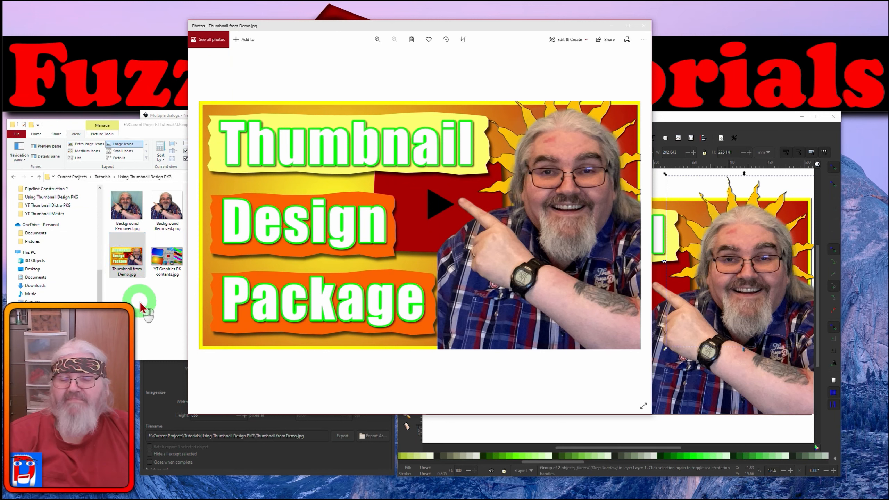
left_click(128, 252)
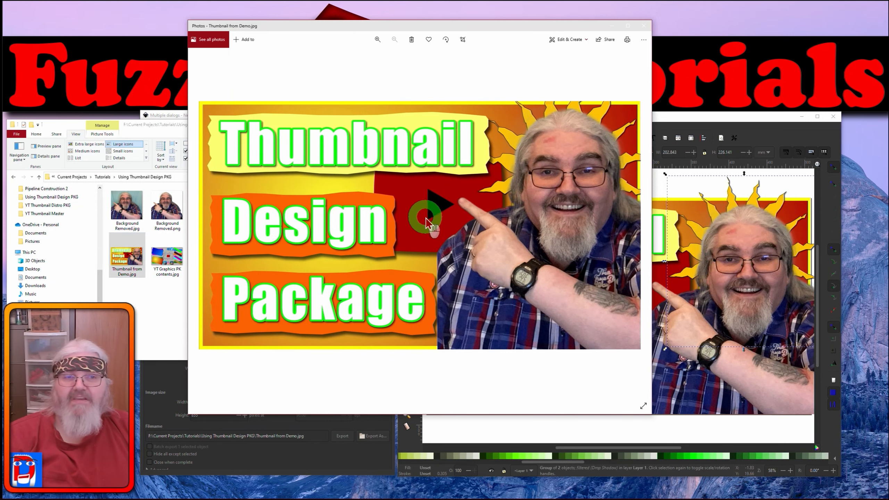
left_click(646, 25)
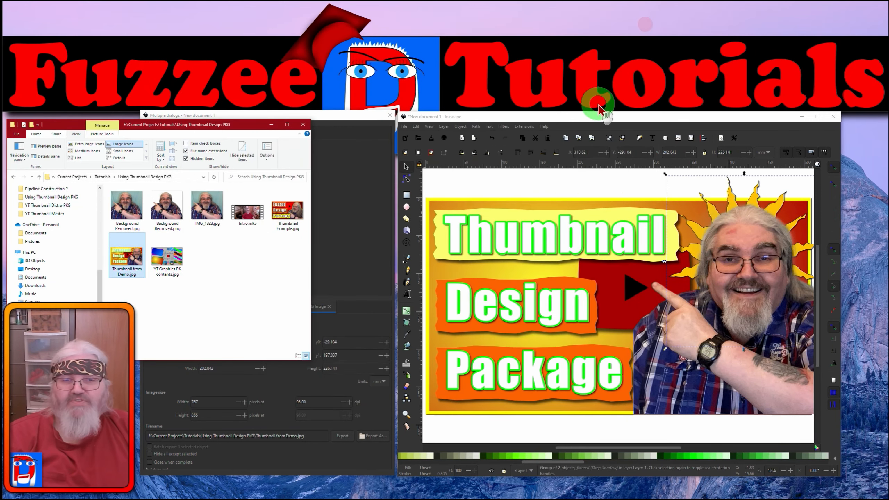
Step: Back in Inkscape, fill the placard behind the word Thumbnail with red #FF0000, followed by a darker red
left_click(654, 127)
left_click(628, 210)
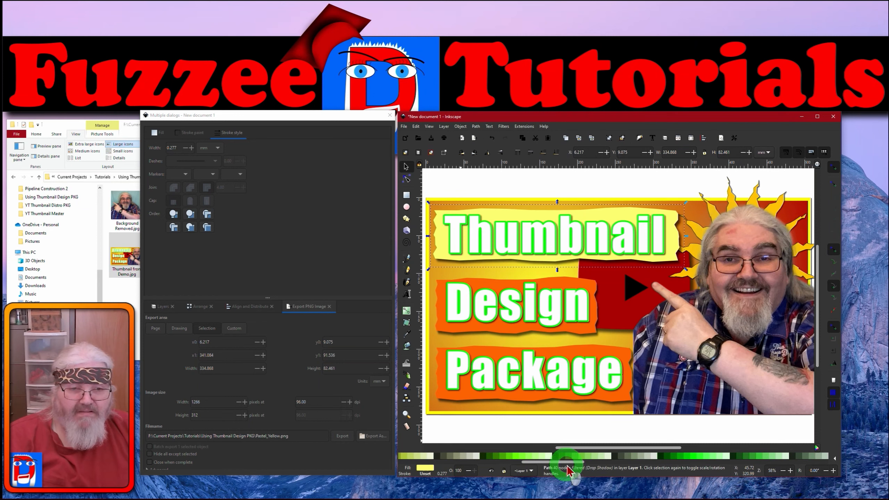
scroll(556, 458, "down", 3)
scroll(553, 458, "up", 5)
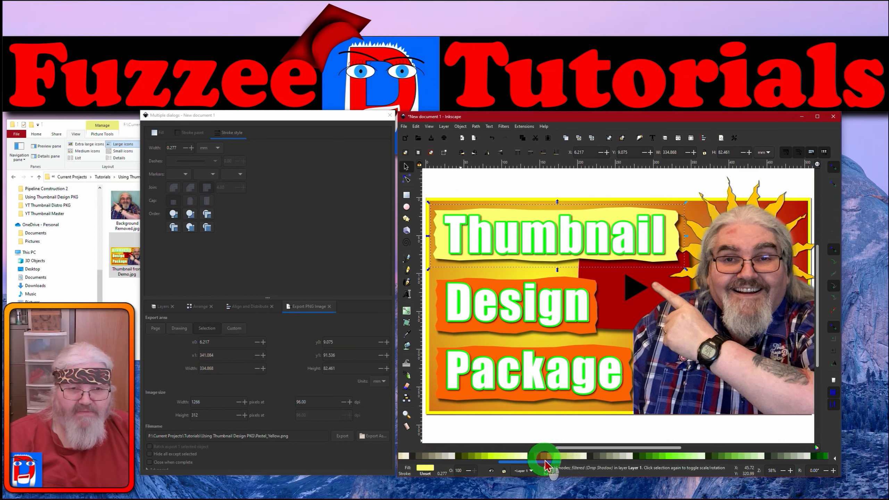
scroll(518, 458, "up", 2)
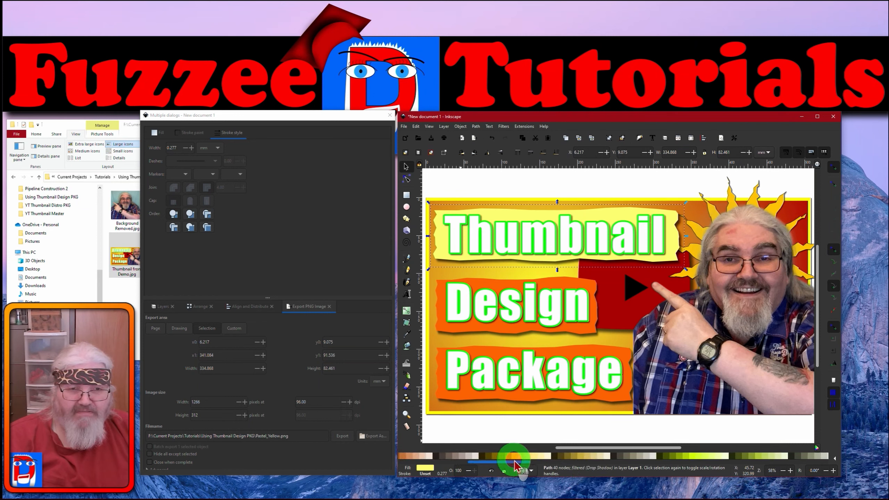
scroll(514, 458, "up", 3)
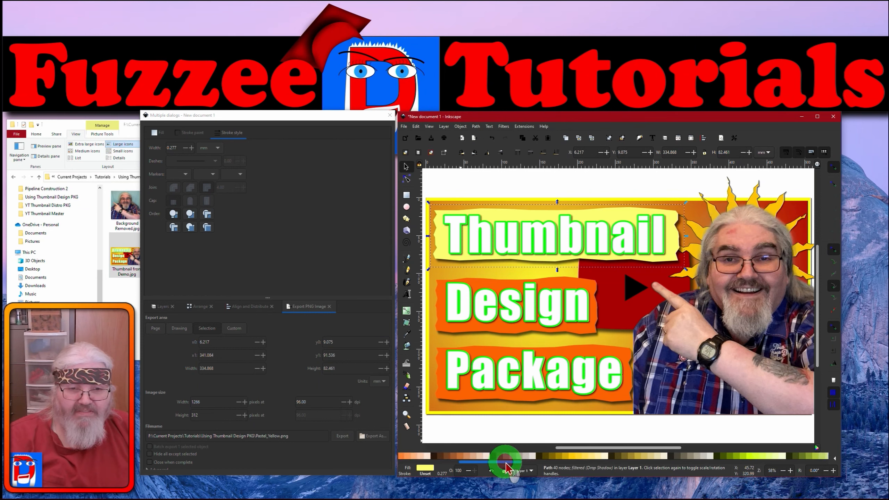
scroll(506, 465, "up", 6)
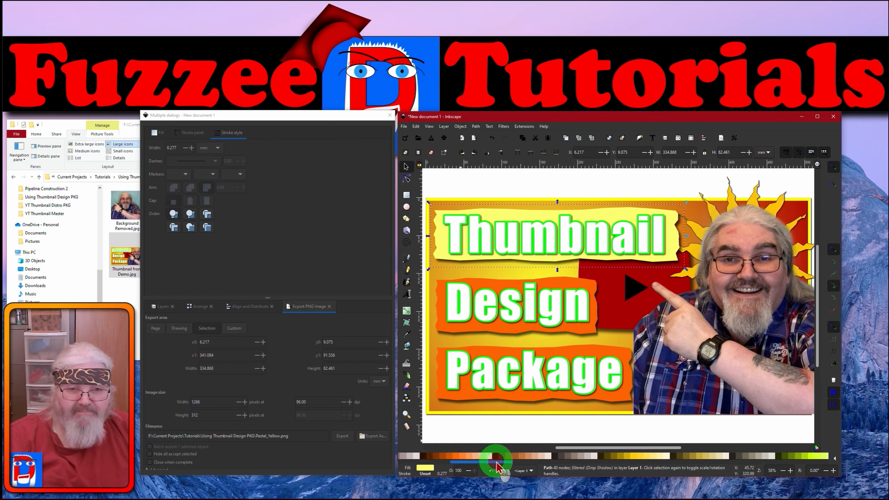
scroll(471, 465, "up", 4)
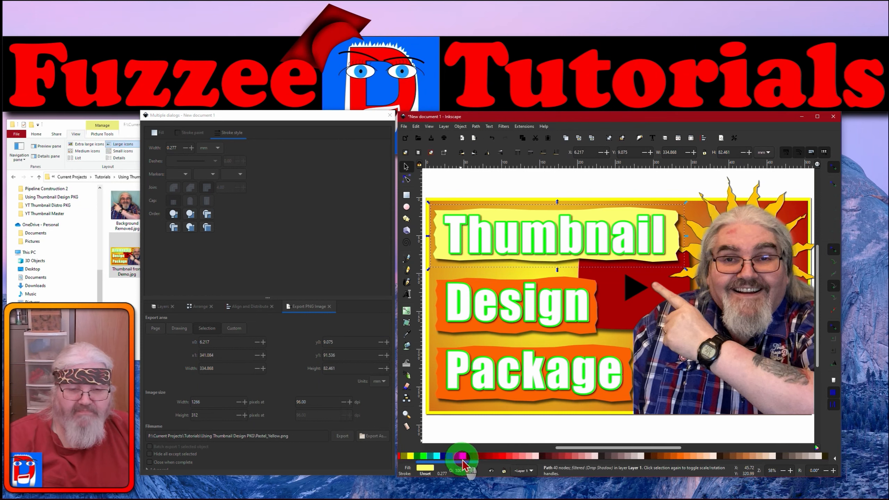
left_click(503, 458)
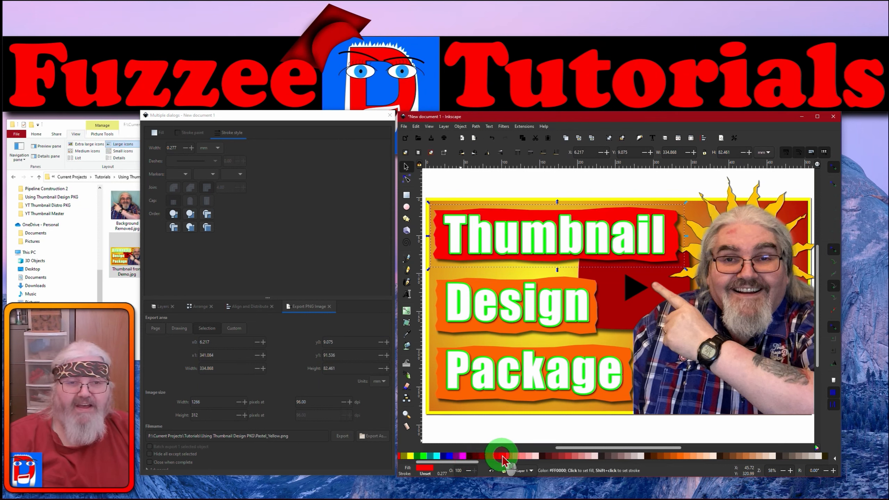
left_click(497, 456)
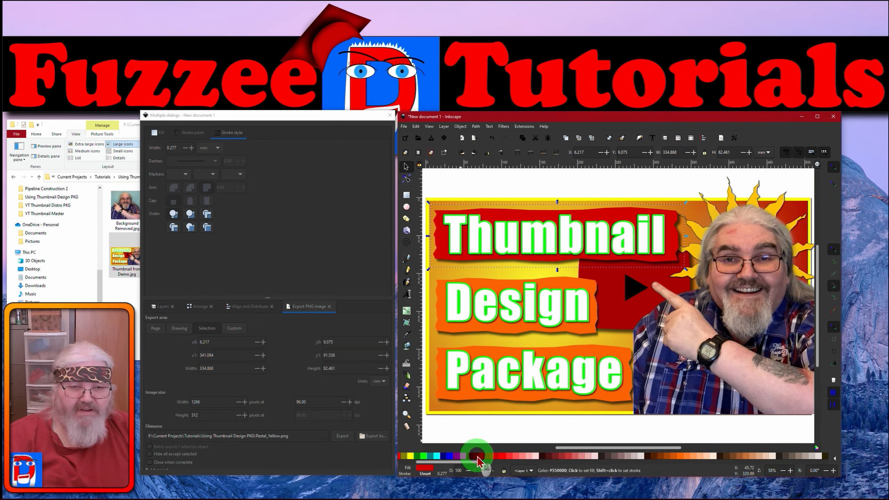
Step: Change the fill of the placard behind the word Thumbnail to a muted olive-gold palette colour
left_click_drag(473, 464, 506, 468)
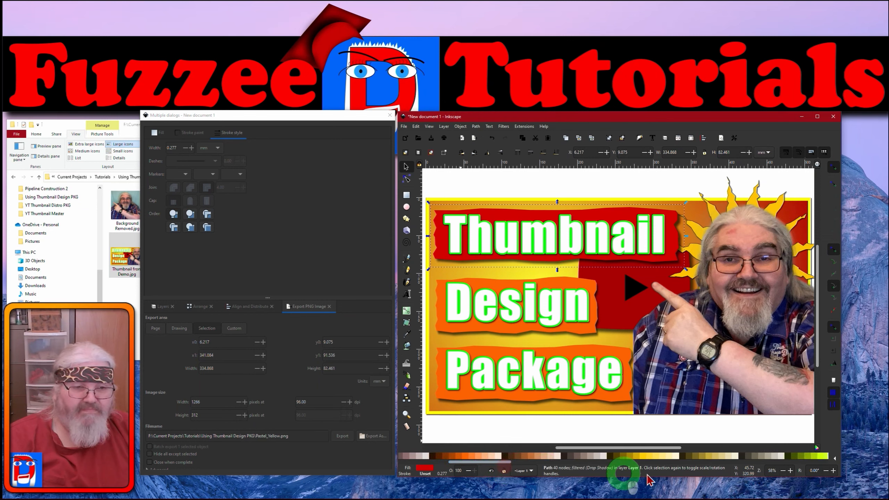
left_click(701, 457)
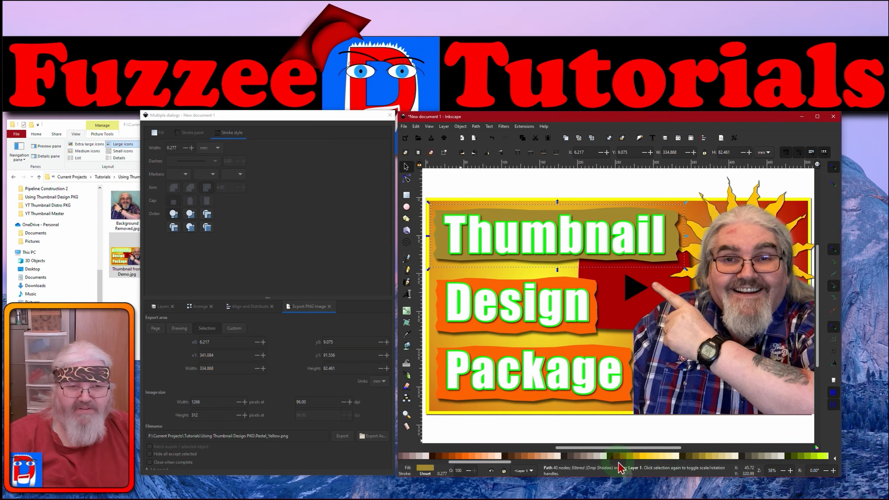
left_click(528, 459)
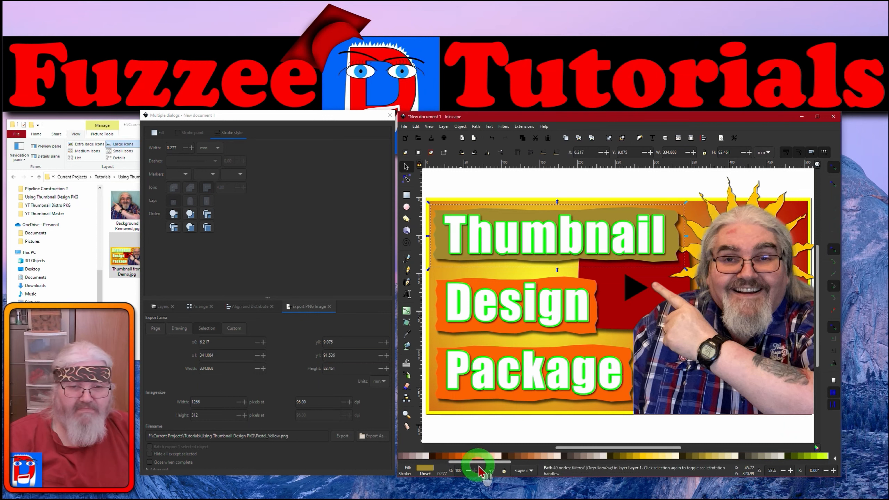
Step: Try a yellow #FFFF00 stroke on the placard behind the word Thumbnail, and undo it
left_click_drag(485, 463, 333, 464)
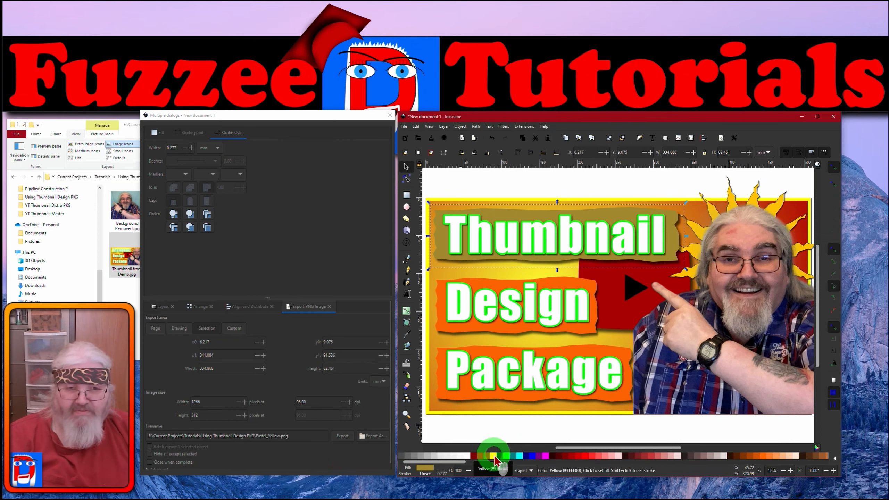
key("shift")
left_click(494, 456, "shift")
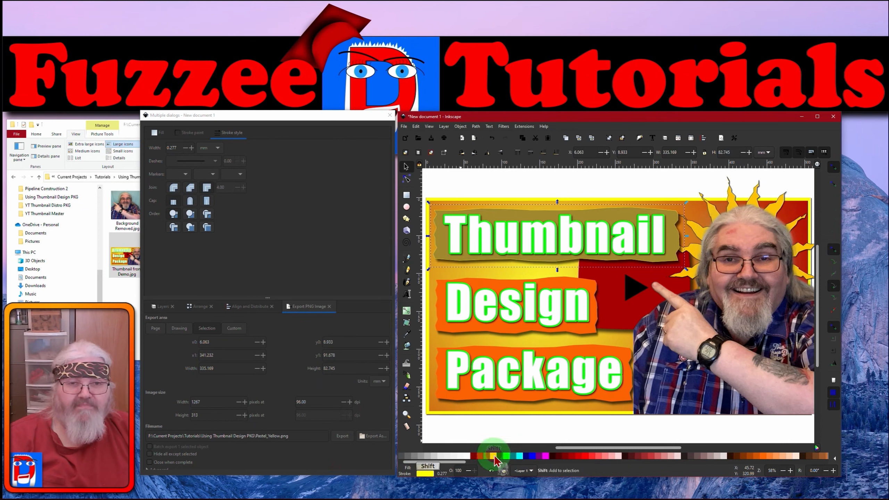
key("ctrl")
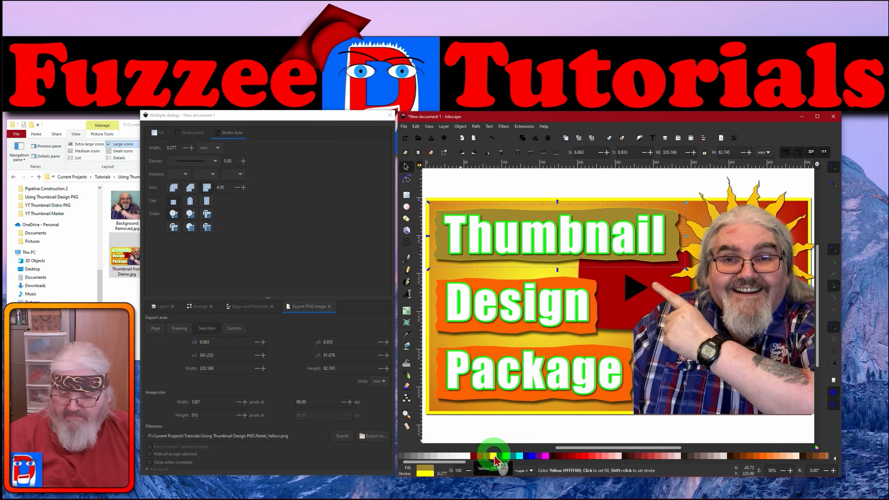
key("ctrl+z")
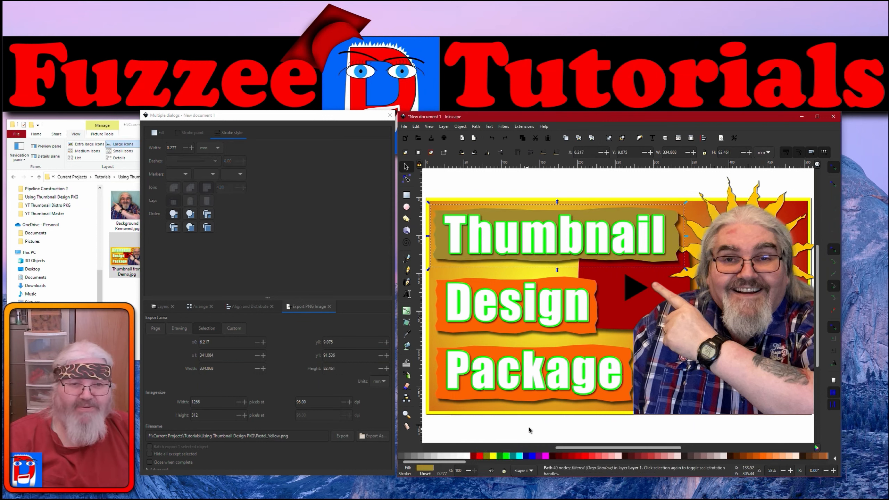
Step: Try a yellow #FFFF00 outline on the word Thumbnail
left_click(577, 238)
left_click(575, 233)
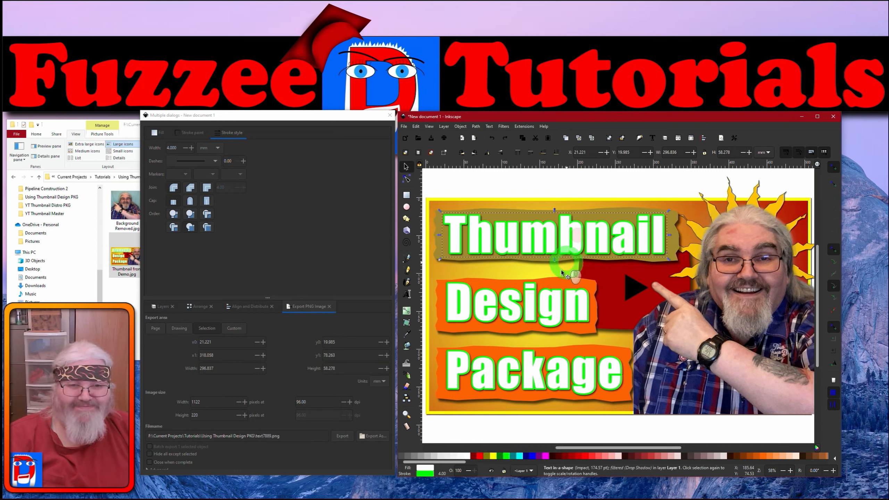
key("ctrl")
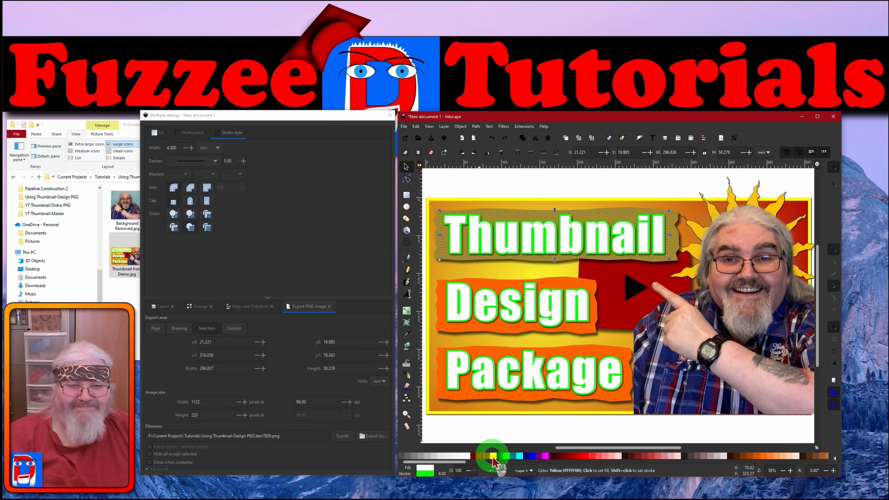
key("shift")
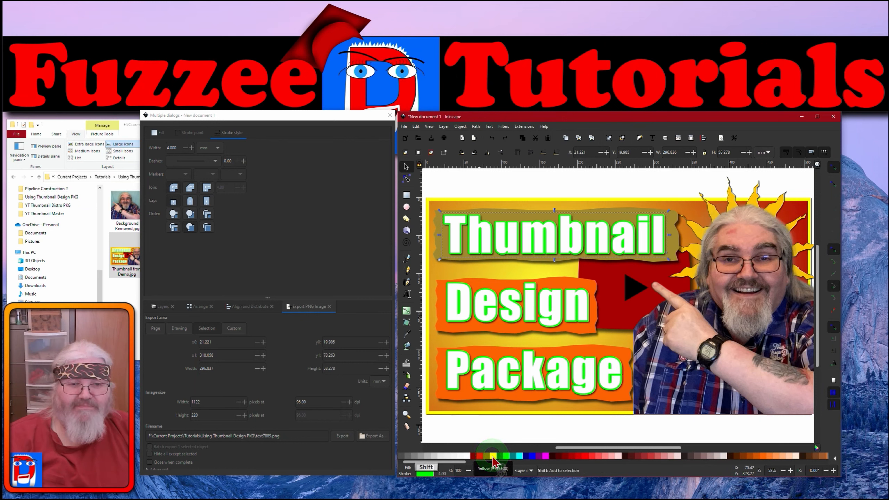
left_click(493, 459, "shift")
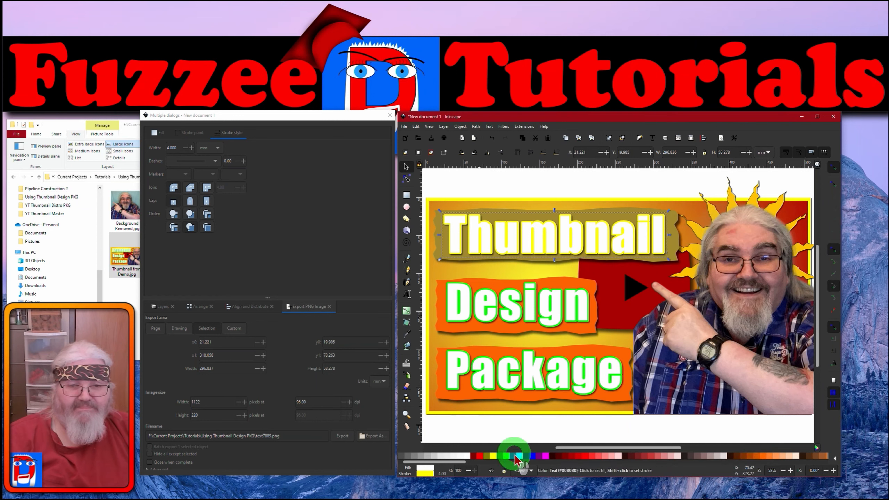
Step: Give the words Thumbnail, Design and Package a black outline
left_click_drag(461, 461, 433, 461)
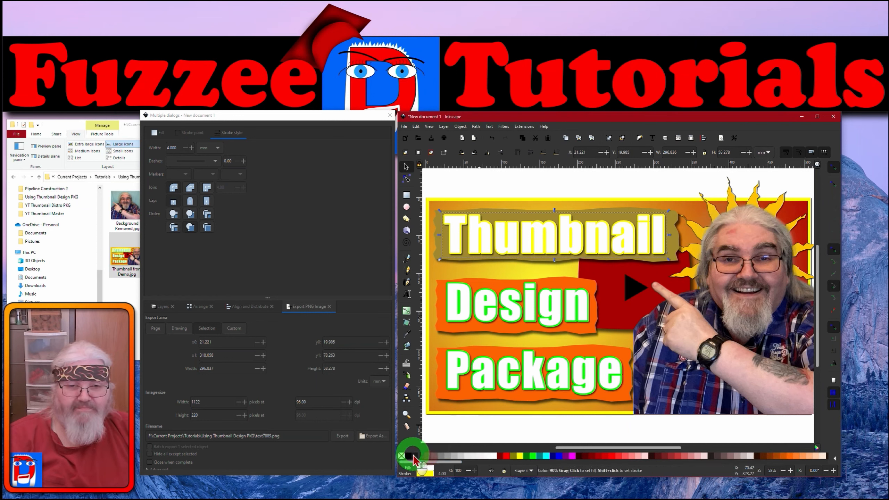
left_click(408, 455, "shift")
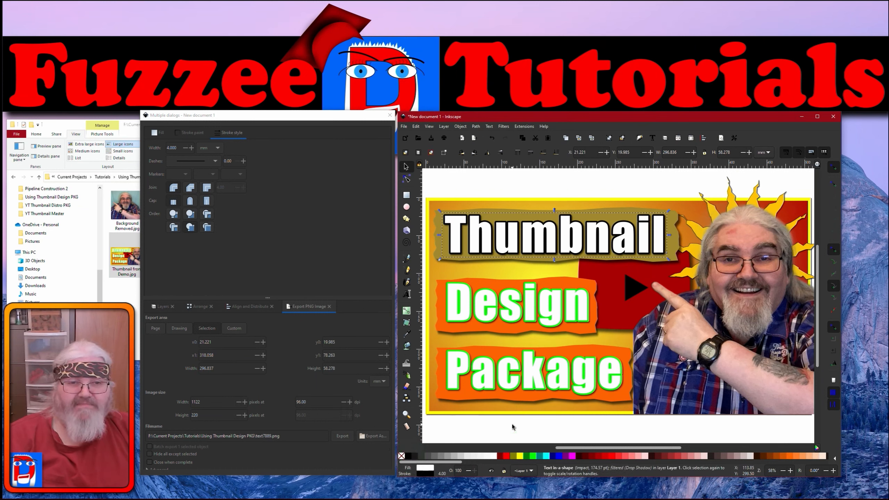
left_click(489, 316)
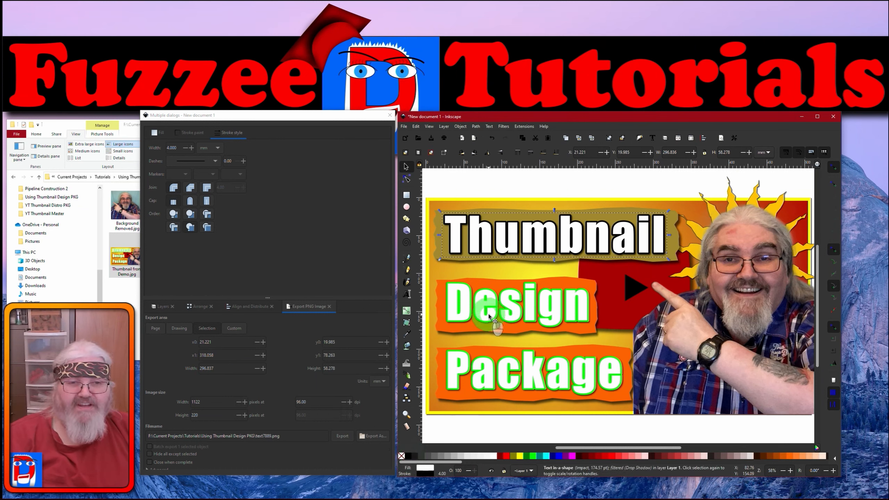
left_click(483, 364)
Step: Set the export area to the whole page and prepare a JPEG export into the Using Thumbnail Design PKG folder
left_click(331, 335)
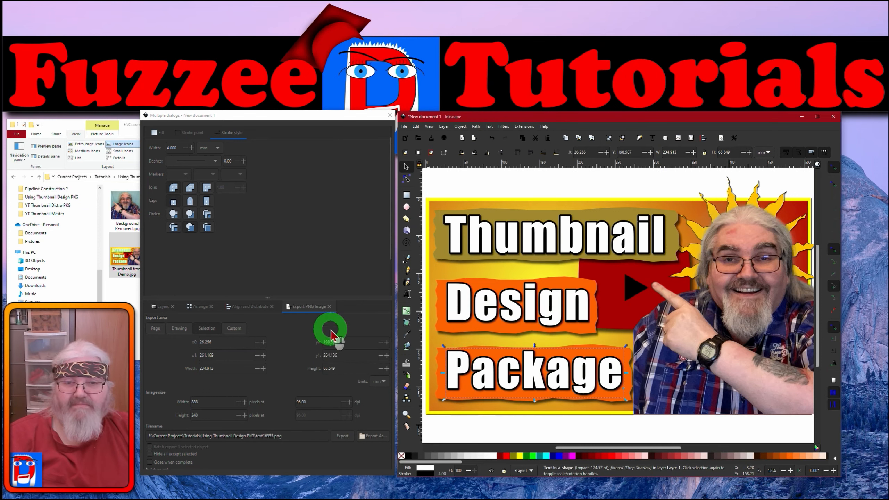
left_click(308, 310)
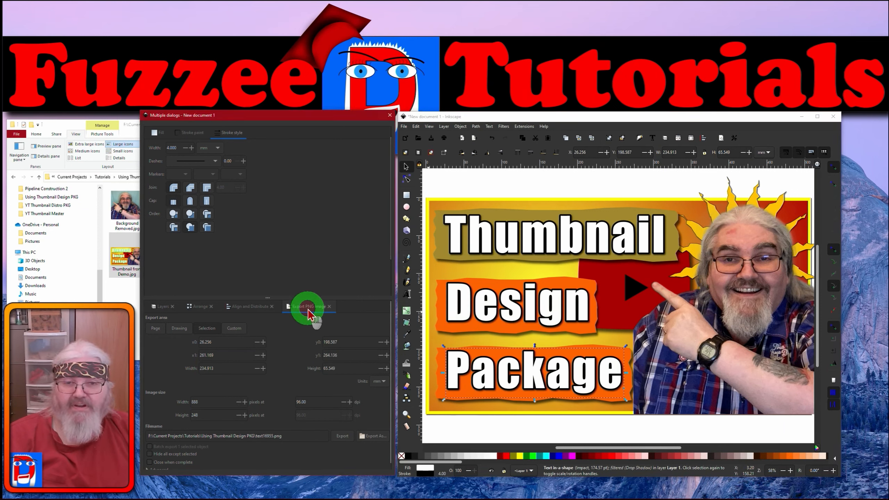
left_click(156, 328)
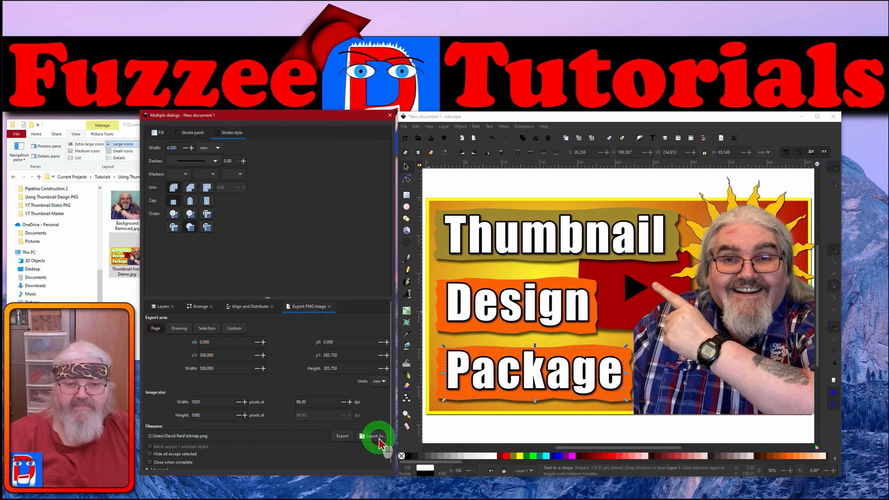
left_click(376, 435)
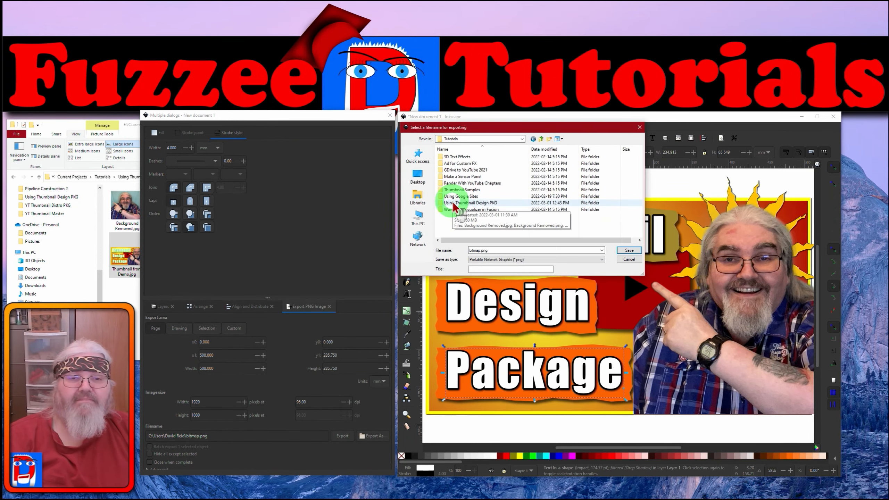
double_click(452, 203)
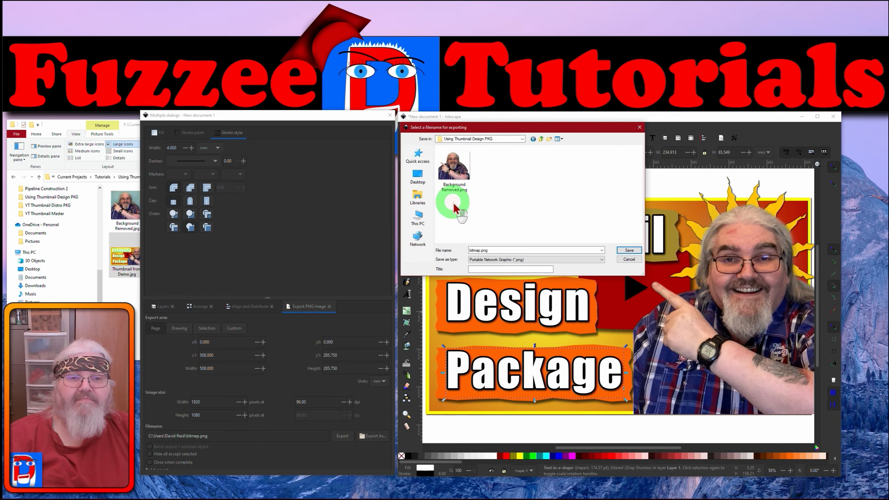
left_click(602, 260)
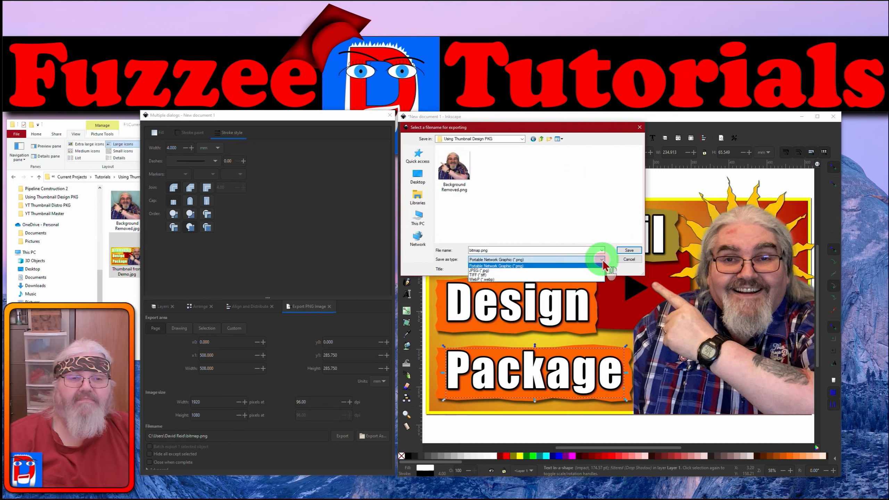
left_click(582, 269)
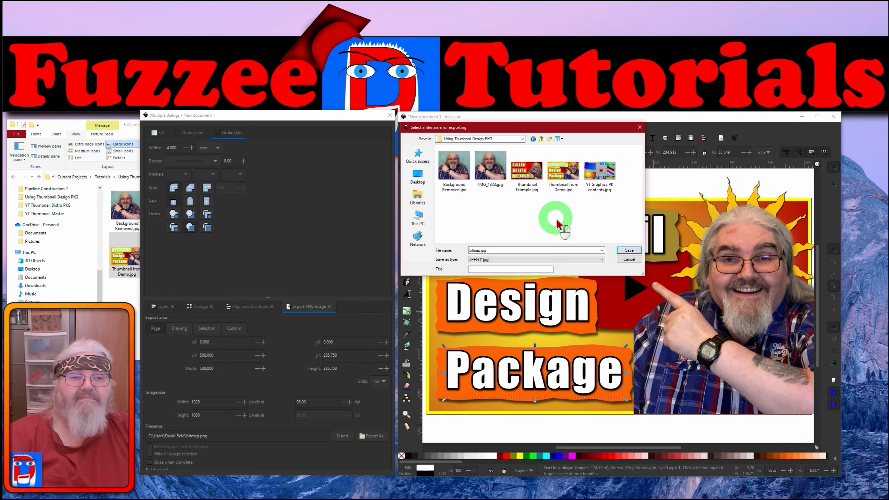
Step: Export the page over the existing Thumbnail from Demo.jpg, keeping the offered JPEG options
left_click(563, 171)
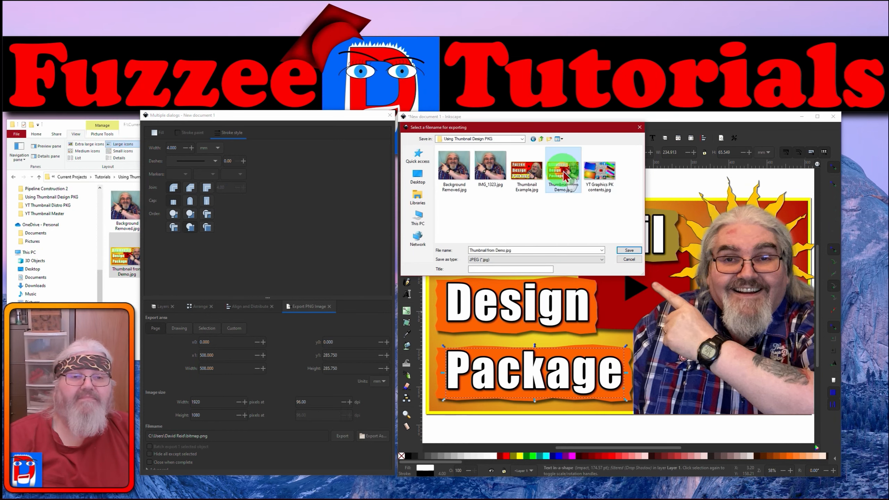
left_click(628, 251)
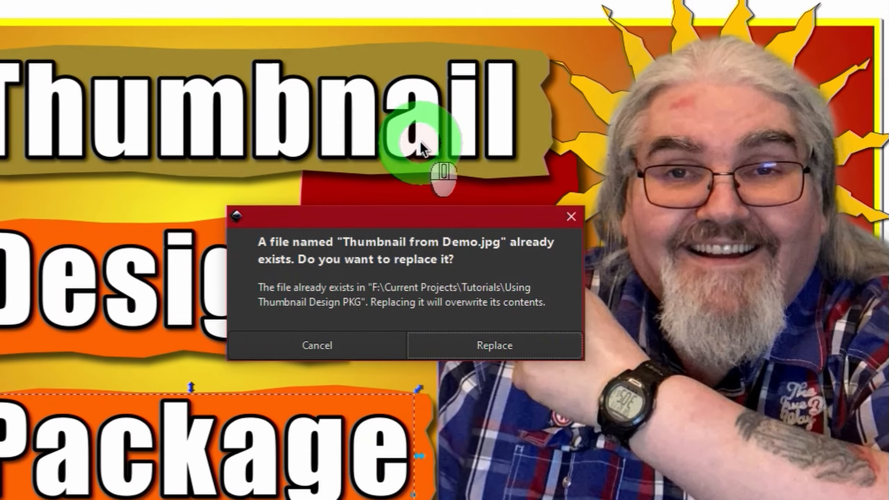
left_click(650, 321)
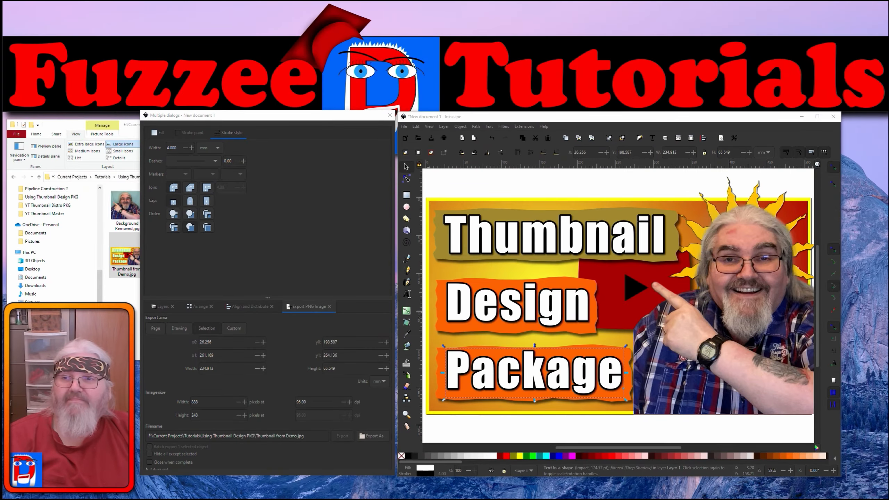
left_click_drag(0, 72, 567, 81)
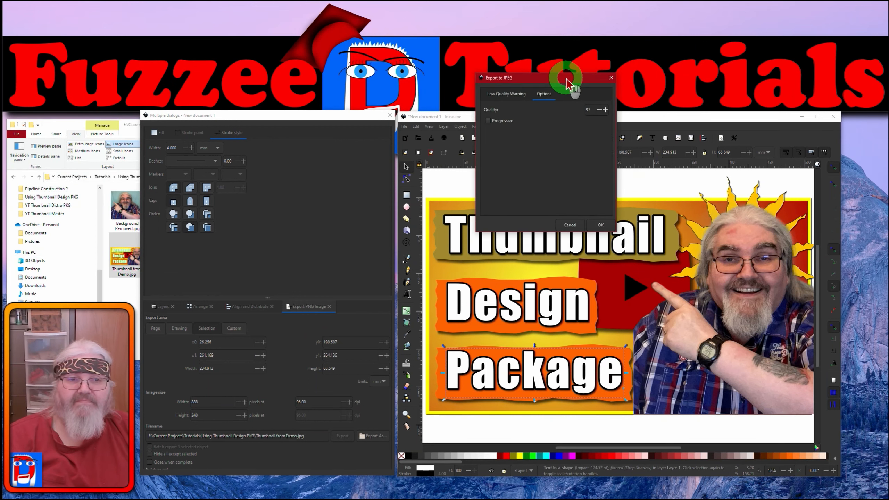
left_click(602, 226)
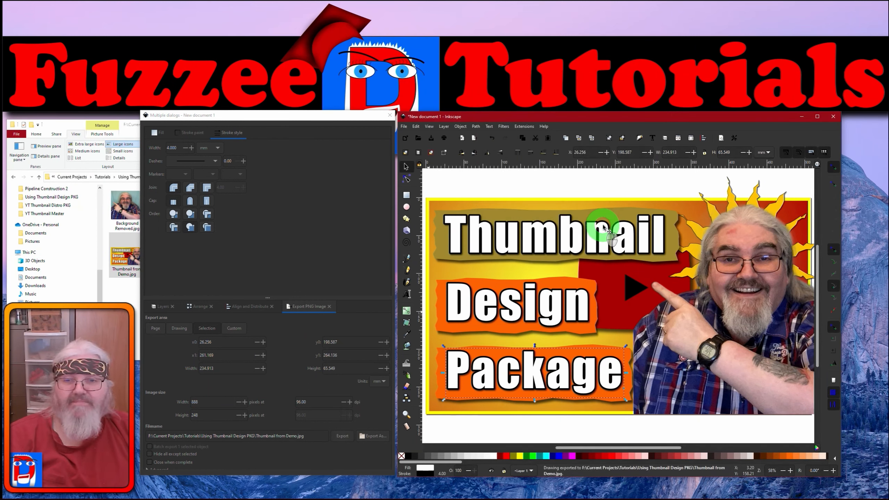
Step: Switch to File Explorer and open the re-exported Thumbnail from Demo.jpg in Photos to inspect it
left_click(120, 302)
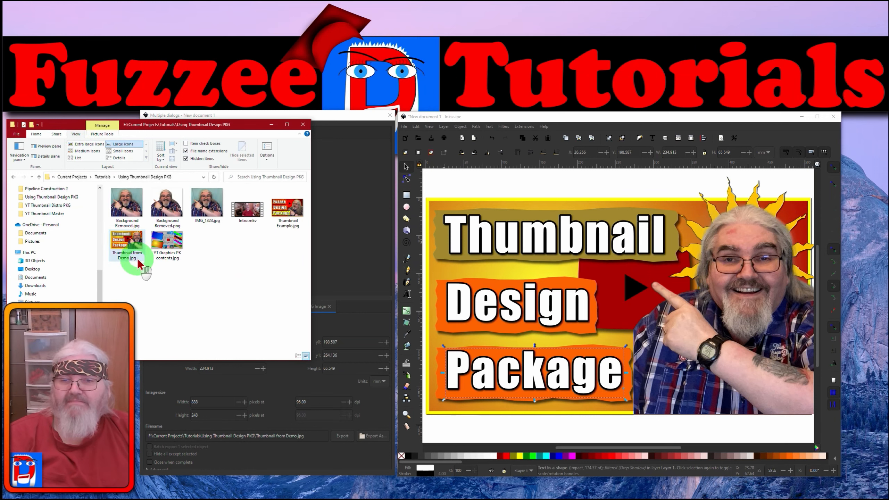
double_click(132, 245)
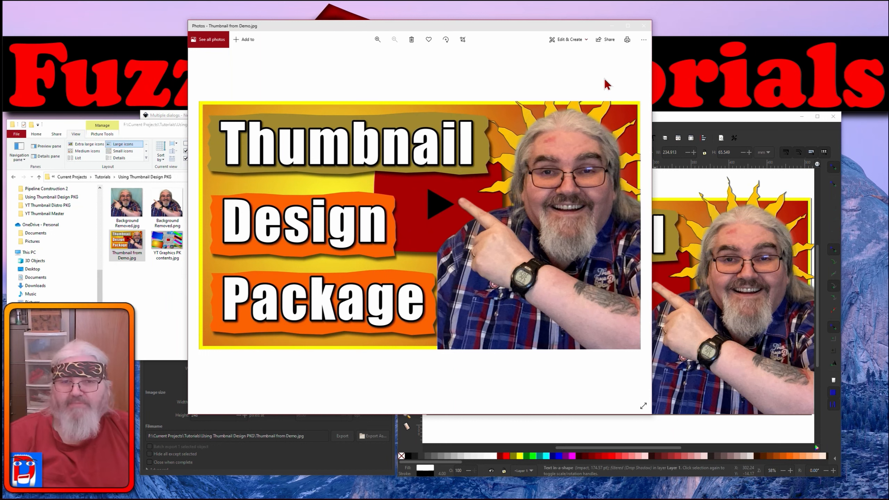
left_click(497, 30)
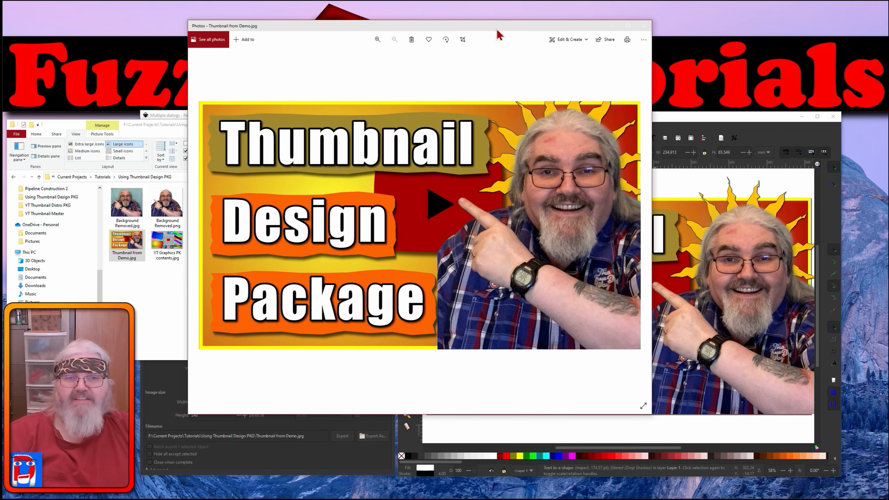